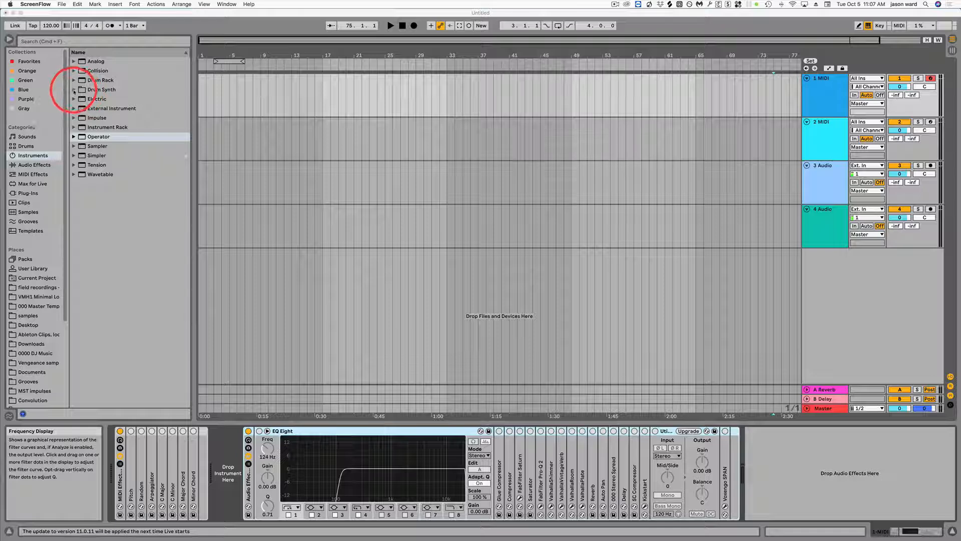
Step: Load the DS Kick drum synth onto the first MIDI track
{"action": "left_click", "coordinate": [73, 89]}
{"action": "left_click", "coordinate": [73, 89]}
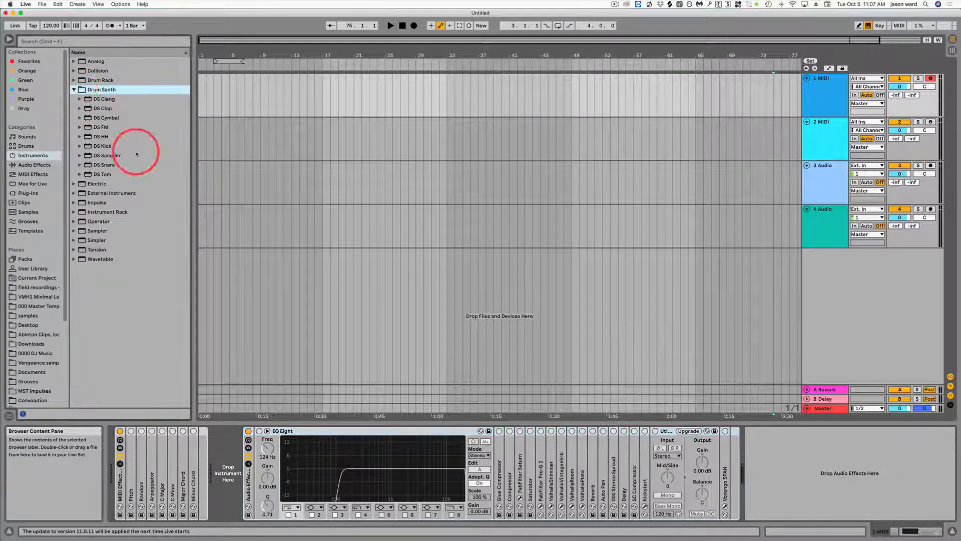
{"action": "left_click", "coordinate": [98, 146]}
{"action": "left_click_drag", "start_coordinate": [95, 164], "coordinate": [233, 460]}
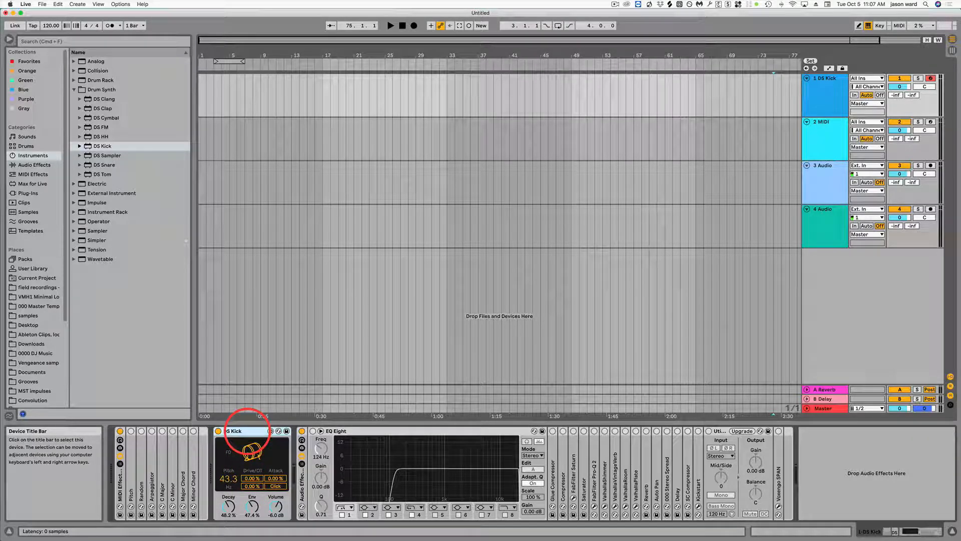
Step: Group DS Kick into an Instrument Rack and expand its macro controls to 16
{"action": "key", "text": "super+g"}
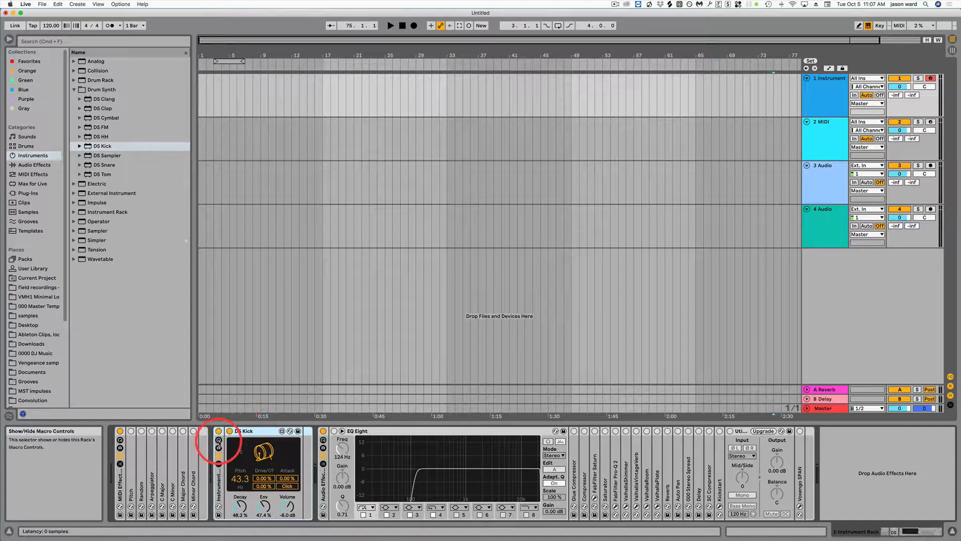
{"action": "left_click", "coordinate": [219, 441]}
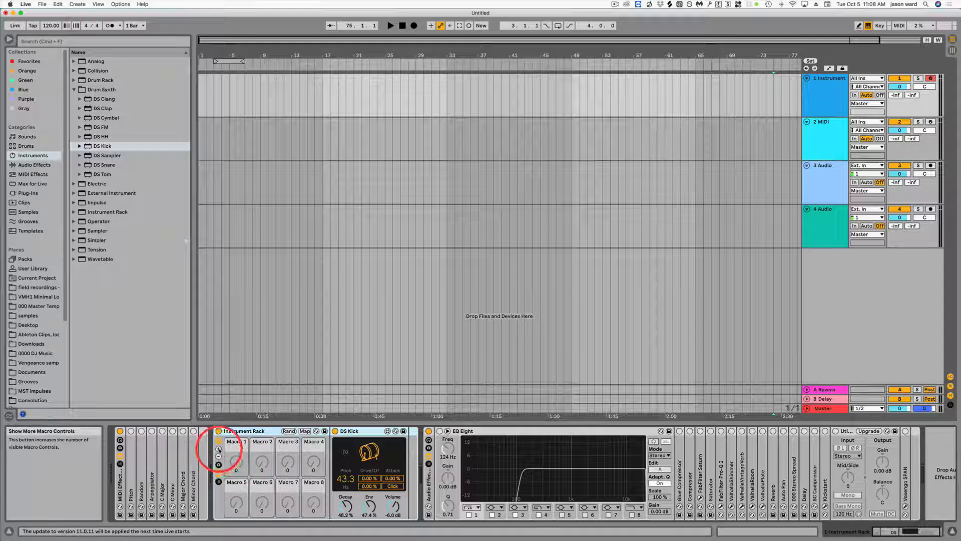
{"action": "left_click", "coordinate": [219, 449]}
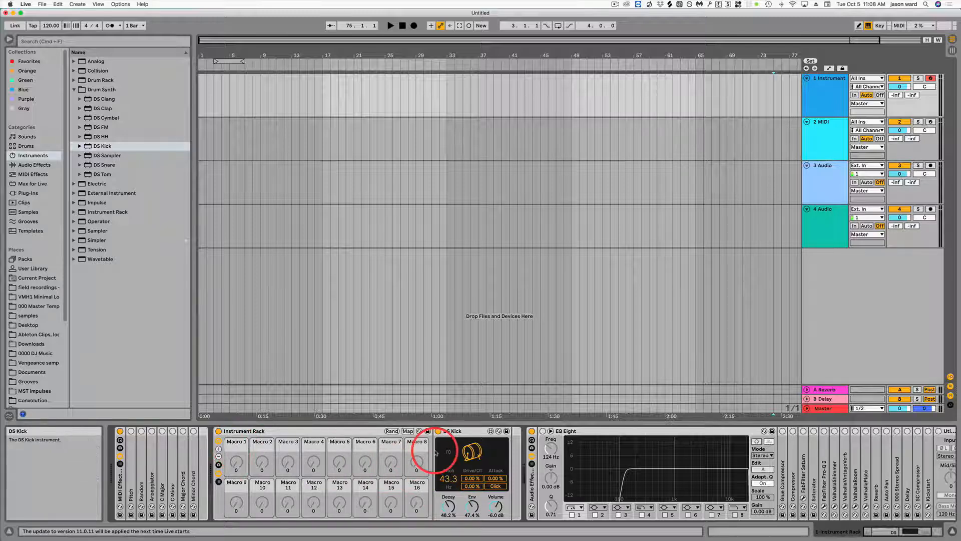
Step: Map DS Kick's Pitch to Macro 1, Overdrive to Macro 2 and Attack to Macro 3
{"action": "right_click", "coordinate": [449, 483]}
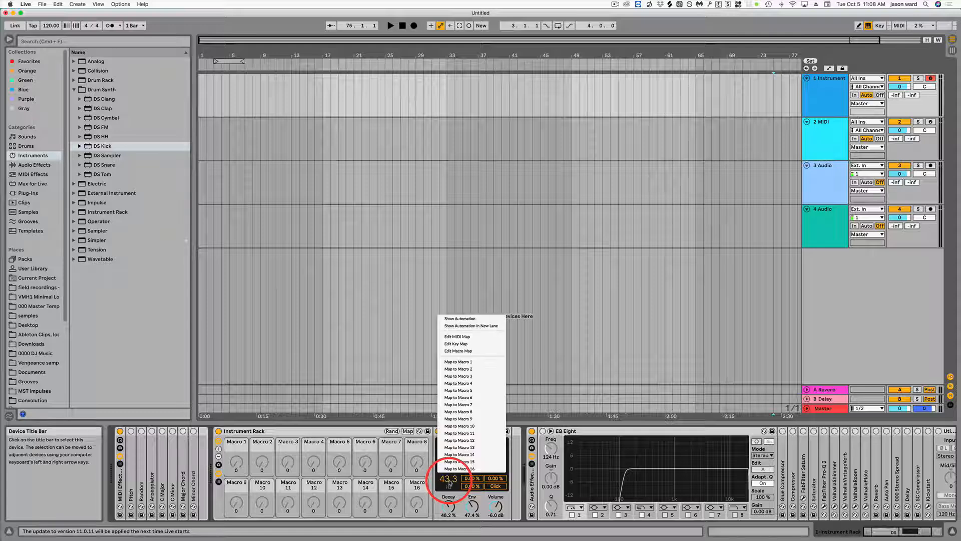
{"action": "left_click", "coordinate": [477, 364]}
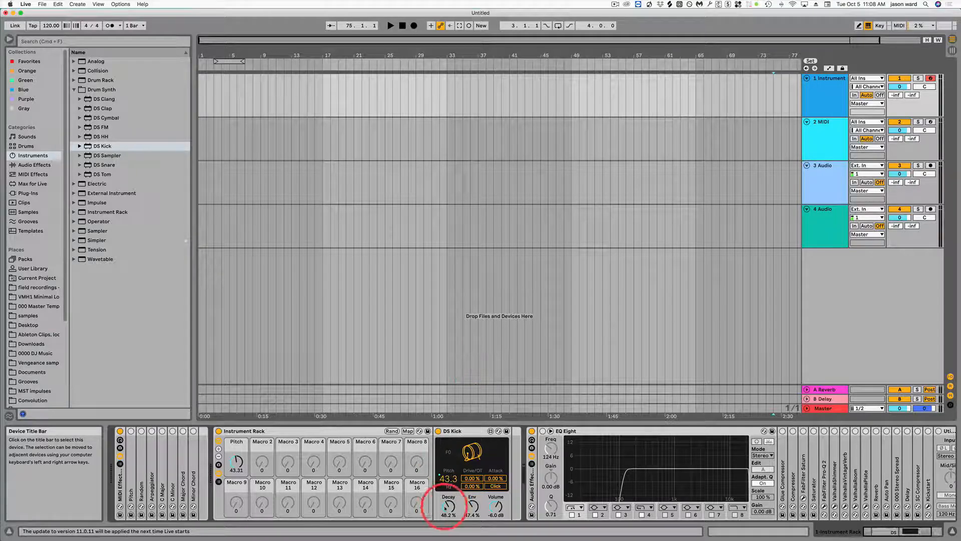
{"action": "right_click", "coordinate": [473, 480]}
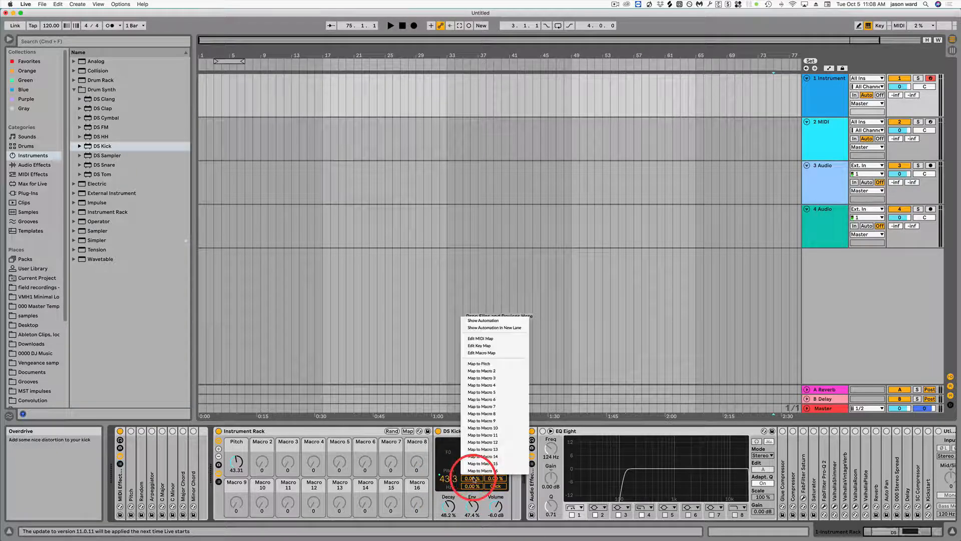
{"action": "left_click", "coordinate": [487, 377]}
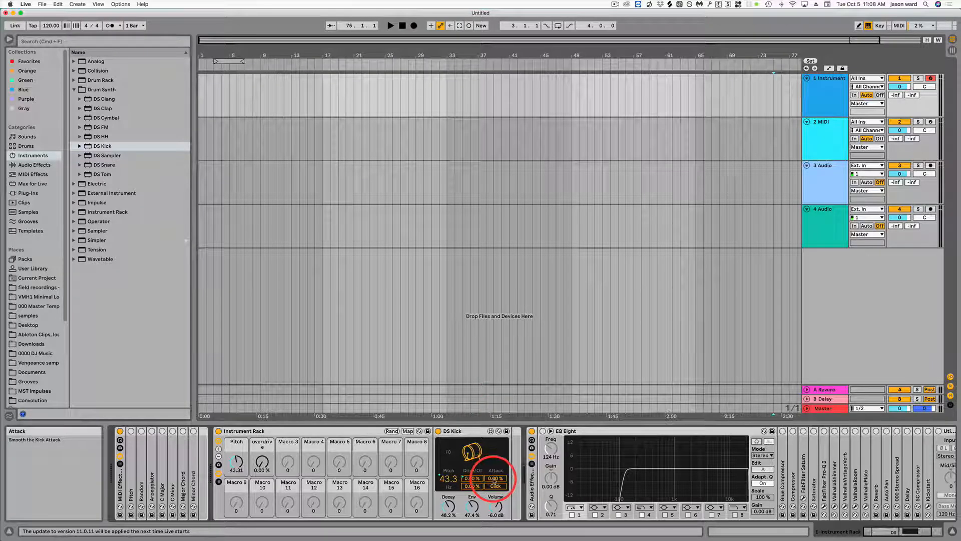
{"action": "right_click", "coordinate": [495, 480]}
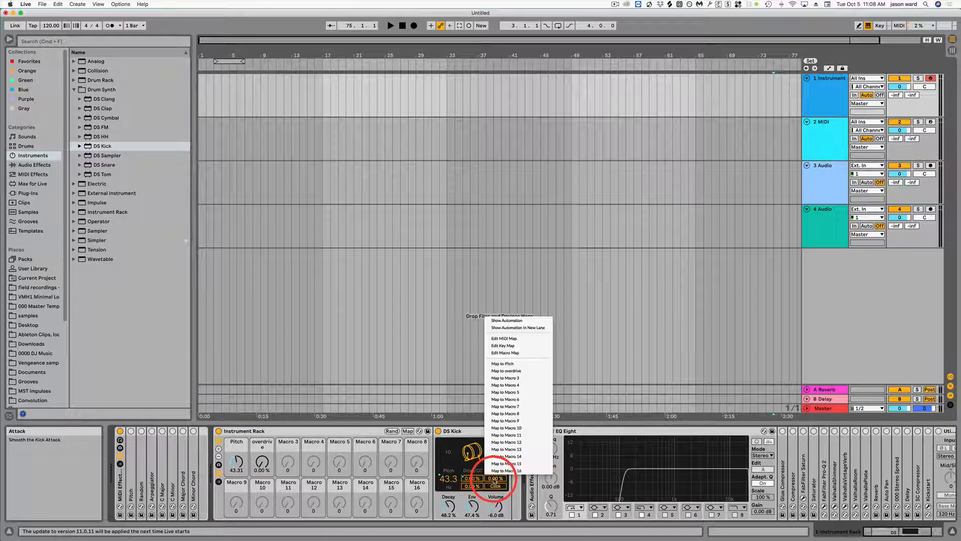
{"action": "left_click", "coordinate": [505, 378]}
Step: Map DS Kick's Click, Overtone, Decay and Envelope to Macros 4, 5, 6 and 7
{"action": "right_click", "coordinate": [495, 487]}
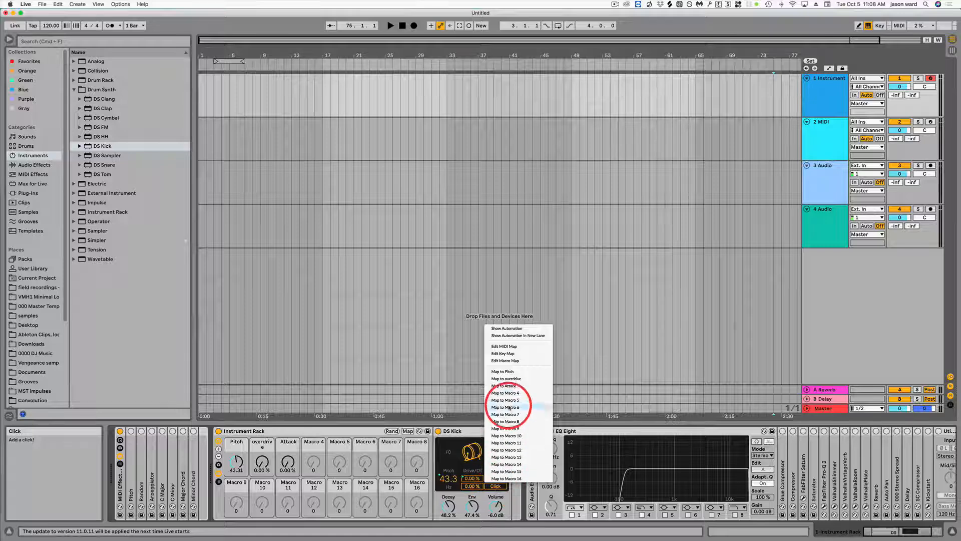
{"action": "left_click", "coordinate": [502, 386]}
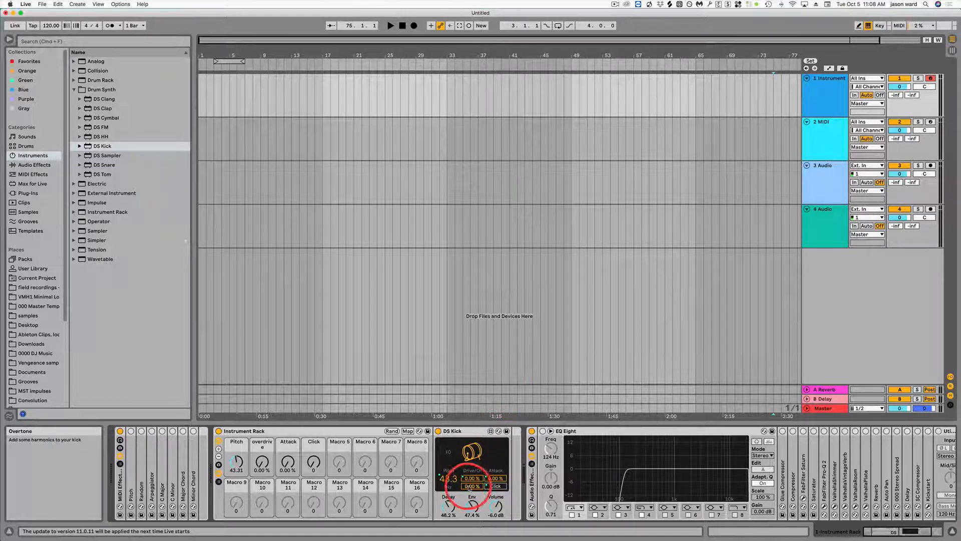
{"action": "right_click", "coordinate": [470, 486]}
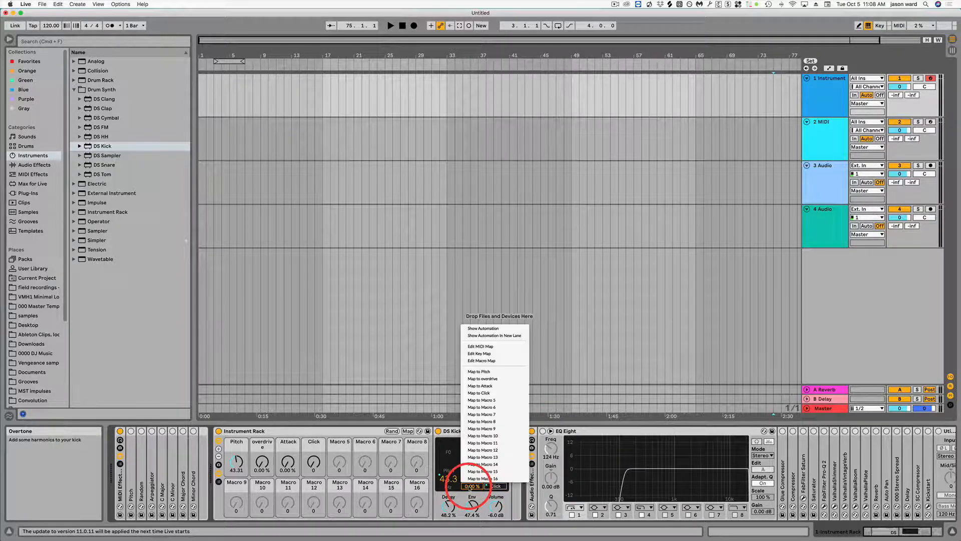
{"action": "left_click", "coordinate": [481, 400]}
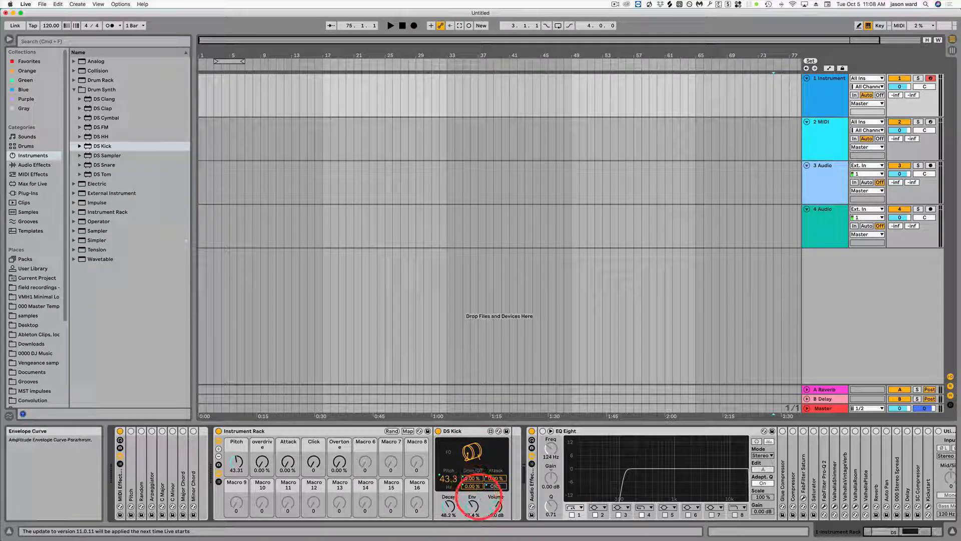
{"action": "right_click", "coordinate": [448, 505]}
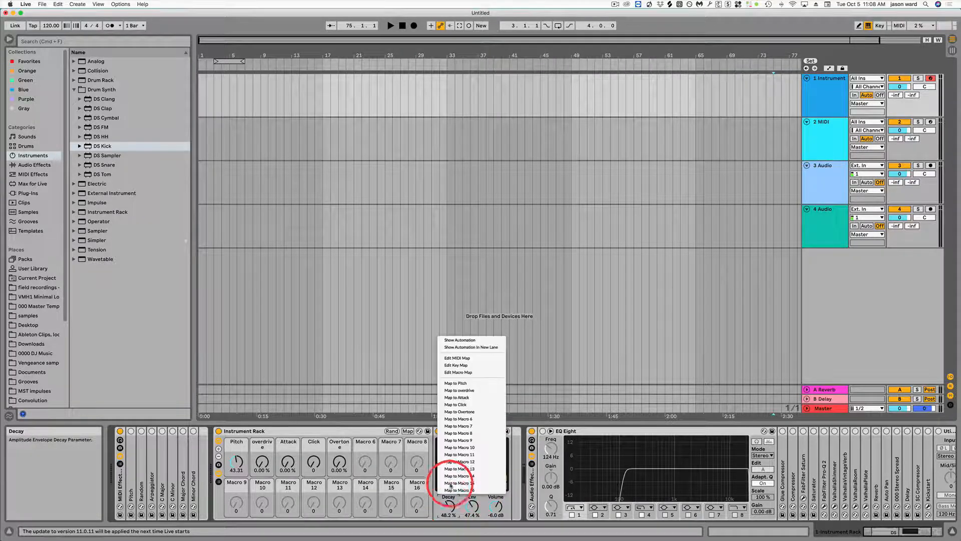
{"action": "left_click", "coordinate": [466, 407]}
{"action": "right_click", "coordinate": [472, 506]}
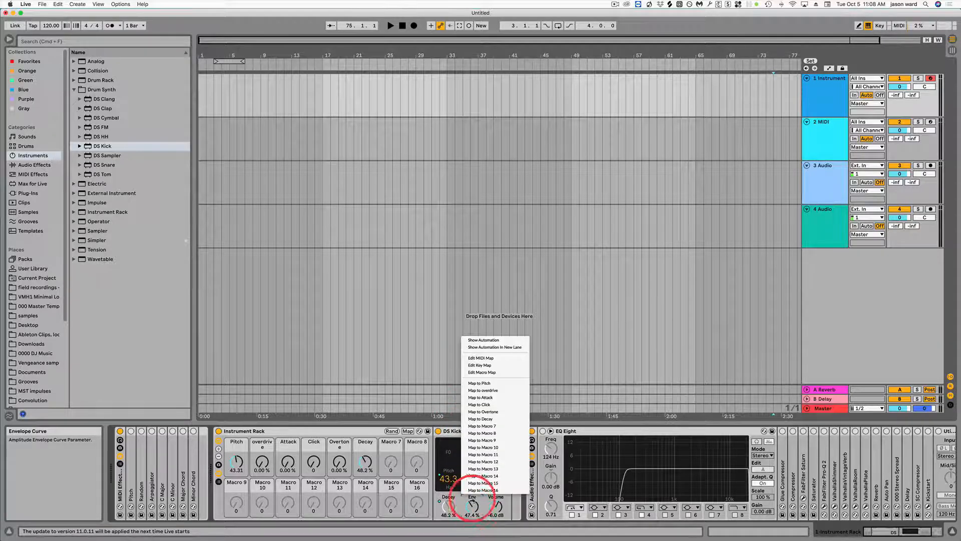
{"action": "left_click", "coordinate": [485, 407]}
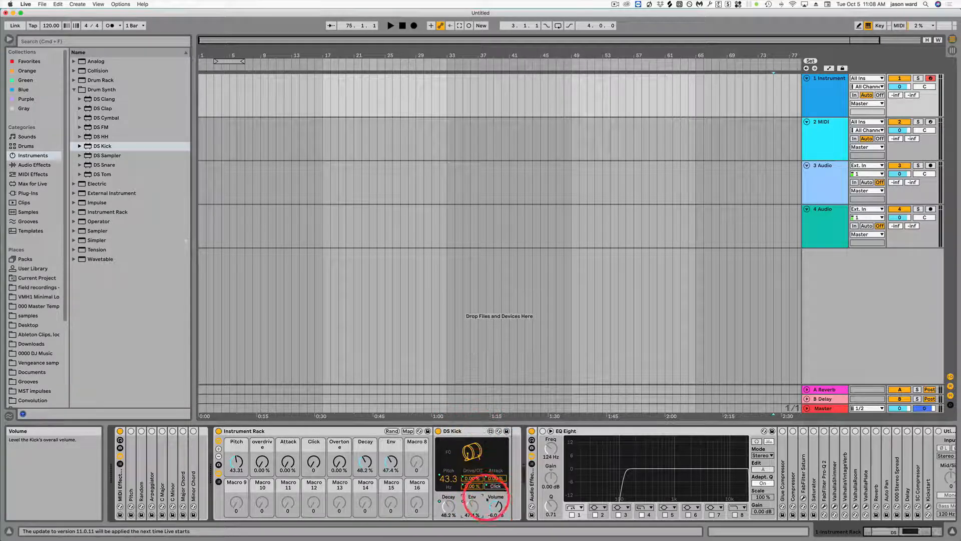
Step: Limit the Attack macro mapping's maximum to 30.5 % and leave macro mapping mode
{"action": "left_click", "coordinate": [407, 431]}
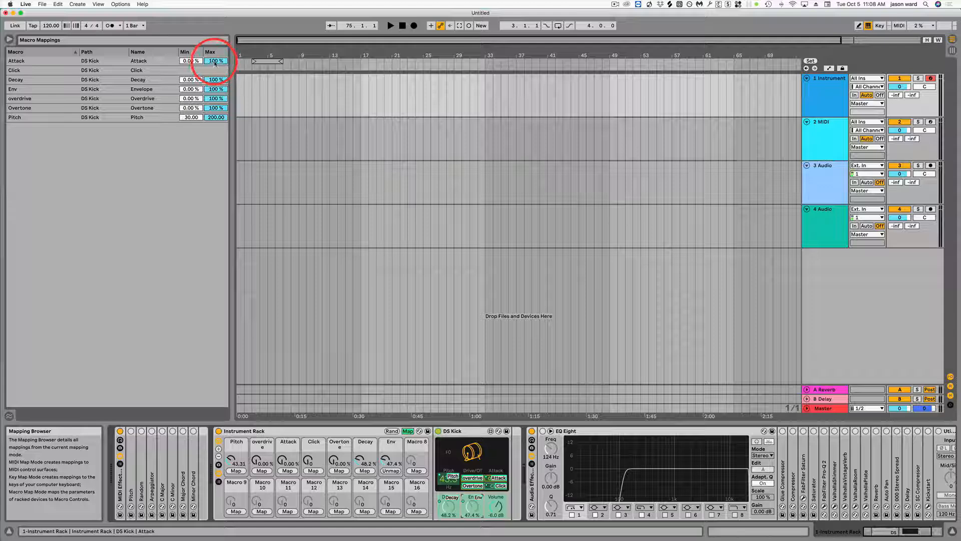
{"action": "left_click_drag", "start_coordinate": [215, 62], "coordinate": [217, 62]}
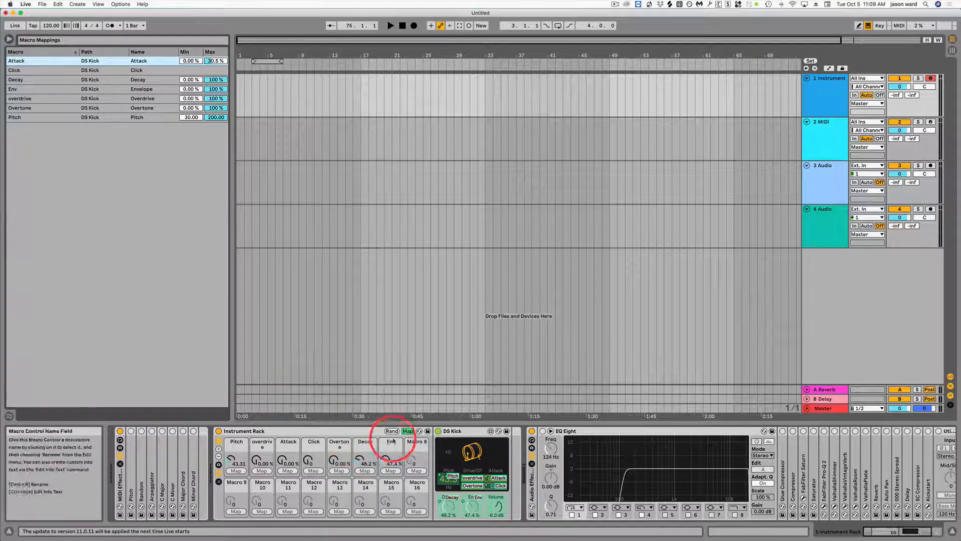
{"action": "left_click", "coordinate": [408, 431]}
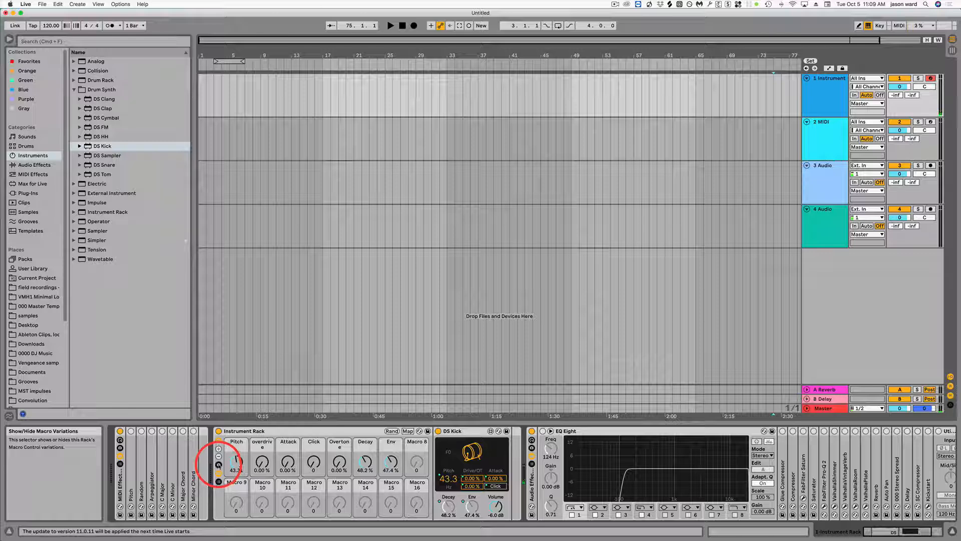
Step: Show the rack's macro variations with a first stored variation and randomize the mapped macros
{"action": "left_click", "coordinate": [219, 464]}
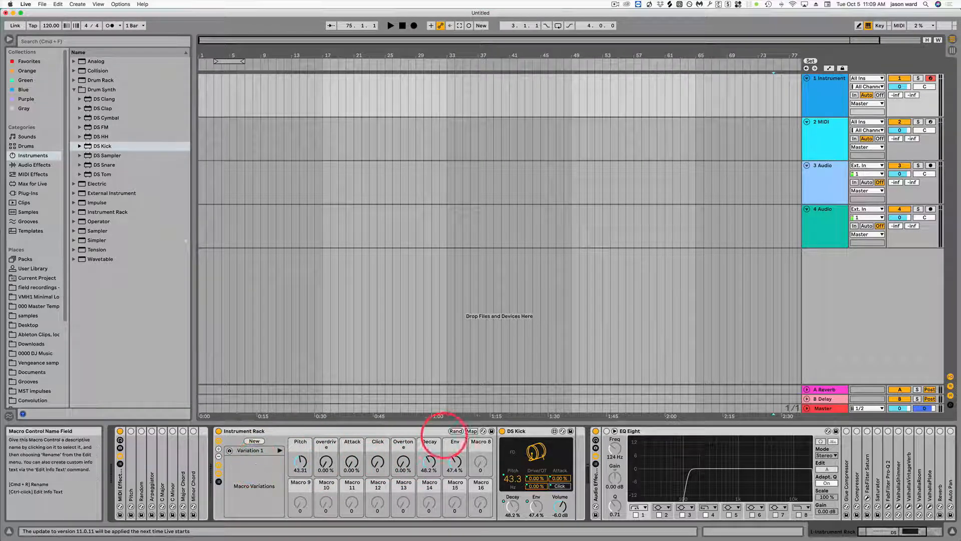
{"action": "left_click", "coordinate": [456, 431]}
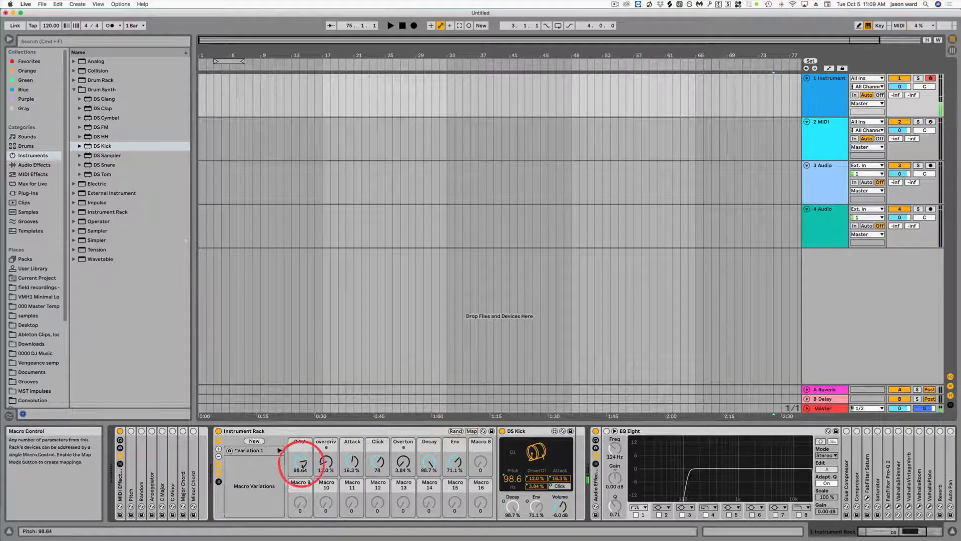
Step: Adjust Pitch to 58.09, Decay to 78.6 %, Click to 88, Env to 65.6 % and Overtone to 27.6 %, and store a new variation
{"action": "left_click_drag", "start_coordinate": [304, 463], "coordinate": [321, 462]}
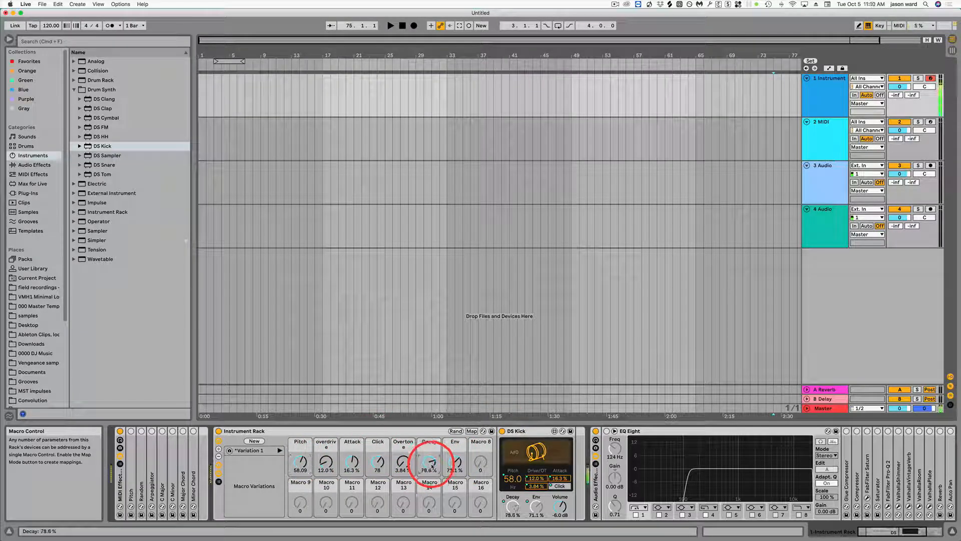
{"action": "left_click_drag", "start_coordinate": [378, 465], "coordinate": [378, 462]}
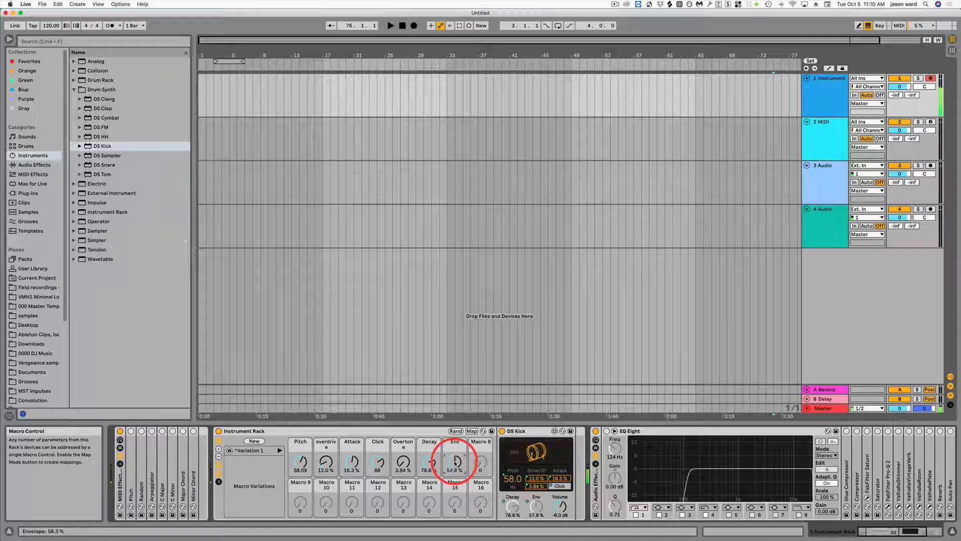
{"action": "left_click_drag", "start_coordinate": [401, 463], "coordinate": [403, 464]}
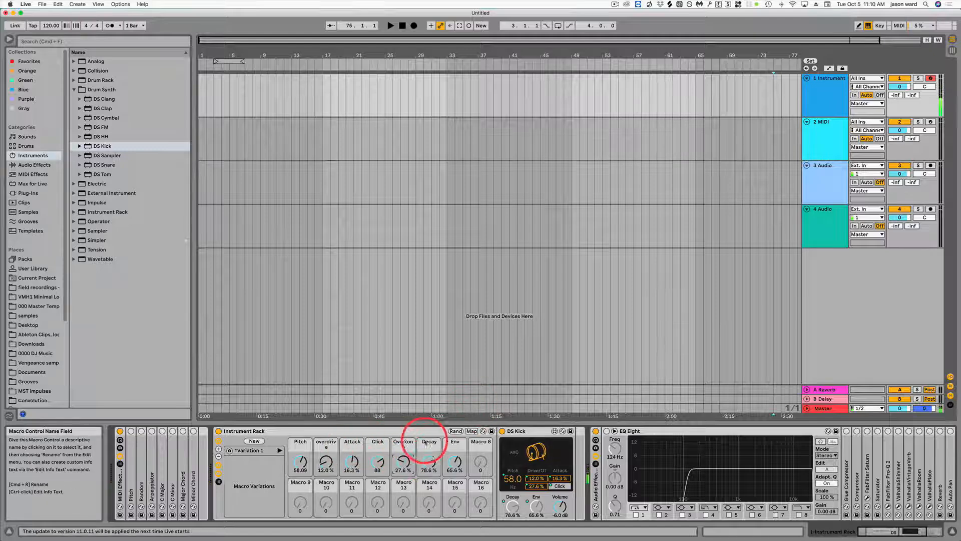
{"action": "left_click", "coordinate": [254, 440]}
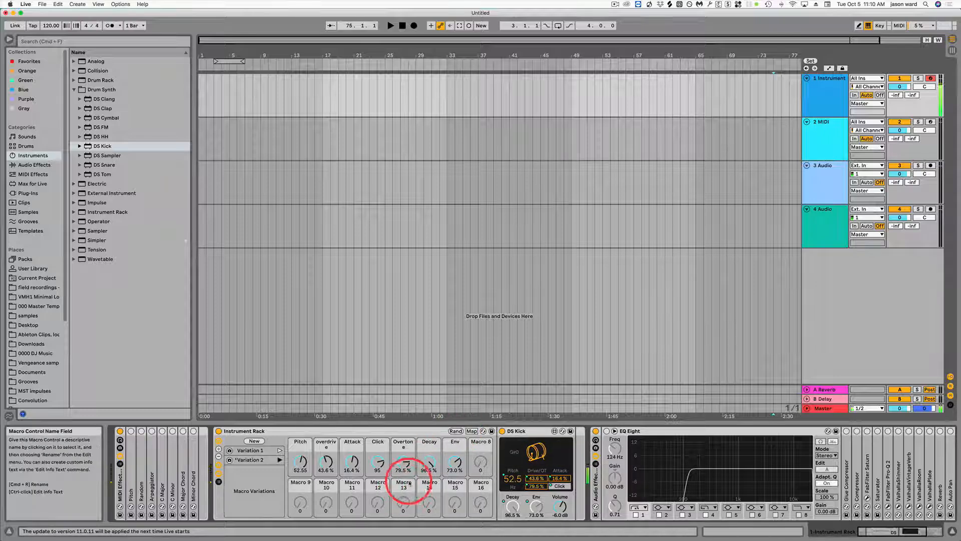
Step: Shorten the newly randomized kick's Decay to 44.4 % and store it as a third variation
{"action": "left_click", "coordinate": [429, 463]}
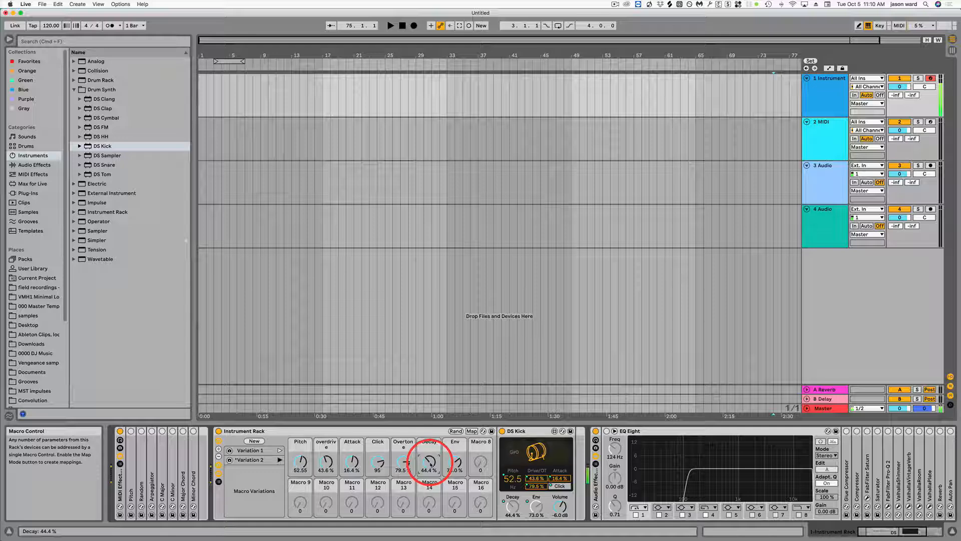
{"action": "left_click", "coordinate": [255, 441]}
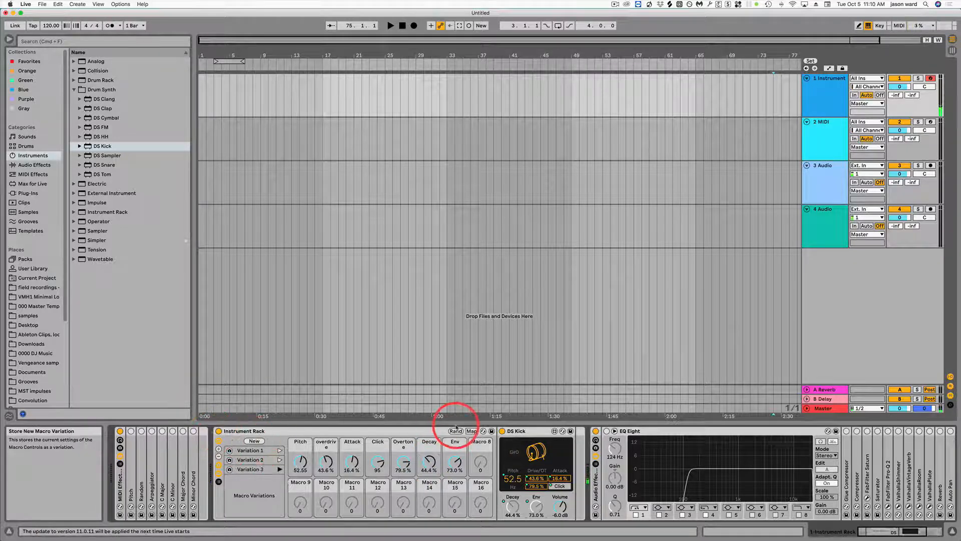
Step: Randomize the macros again, set Attack to 3.36 %, Env to 14.1 % and Decay to 7.52 %, and store a fourth variation
{"action": "left_click", "coordinate": [454, 431]}
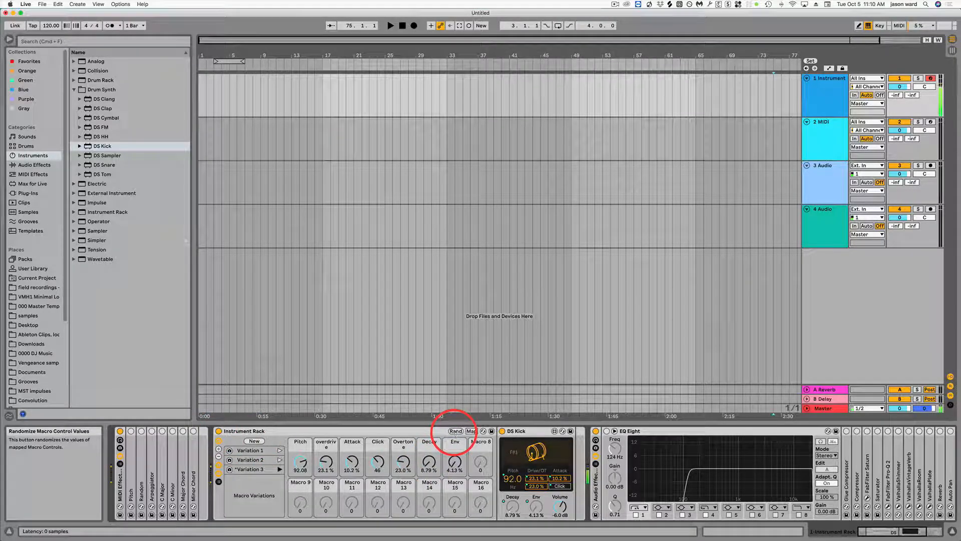
{"action": "left_click", "coordinate": [455, 431]}
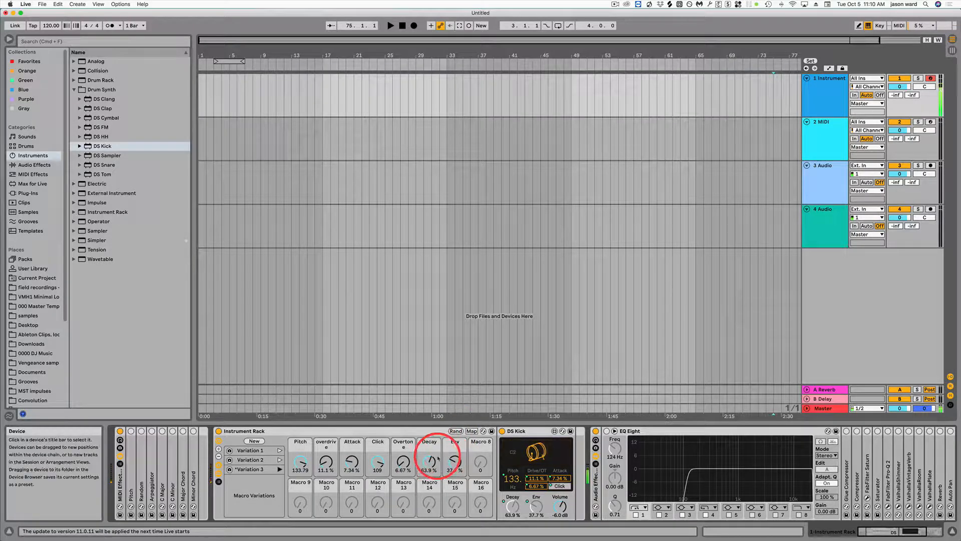
{"action": "left_click_drag", "start_coordinate": [355, 460], "coordinate": [352, 465]}
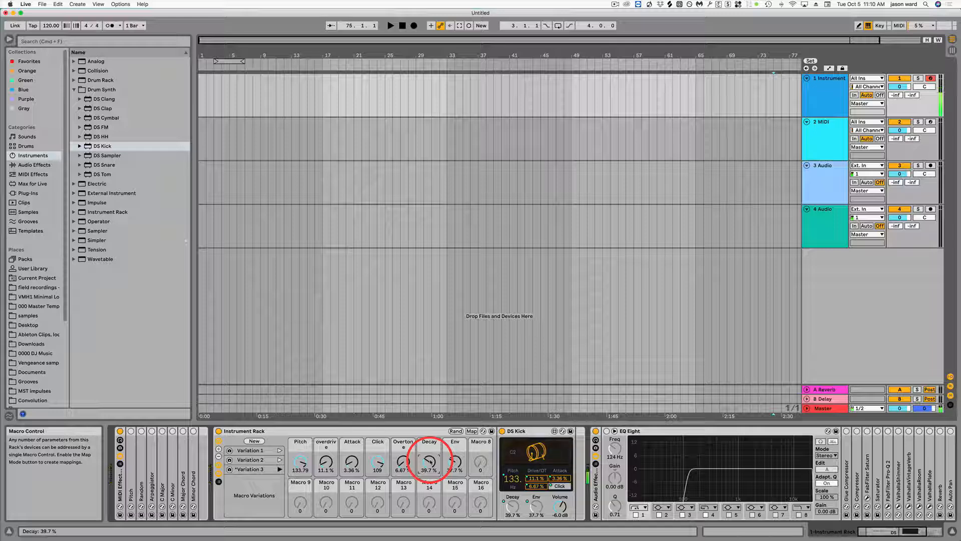
{"action": "left_click_drag", "start_coordinate": [422, 461], "coordinate": [424, 459]}
{"action": "left_click", "coordinate": [455, 461]}
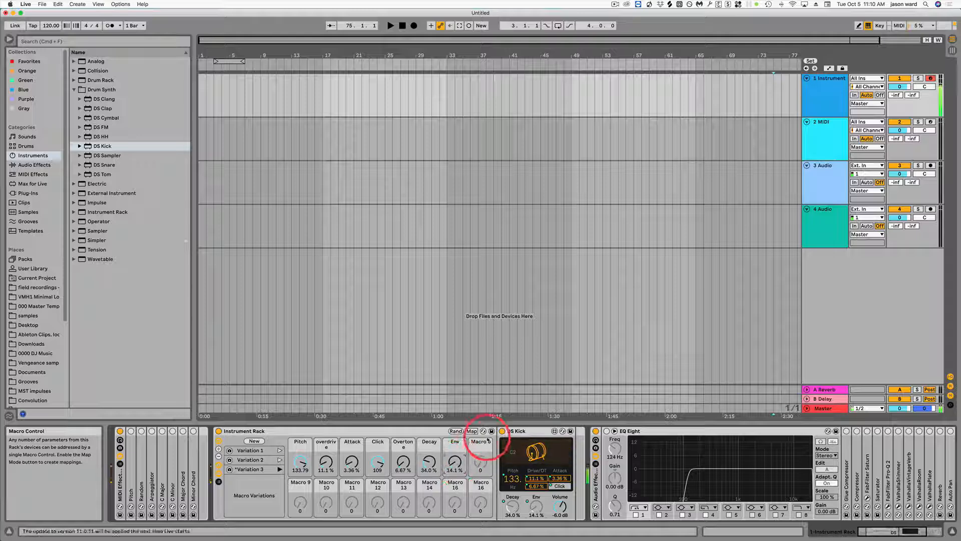
{"action": "left_click_drag", "start_coordinate": [429, 461], "coordinate": [429, 493]}
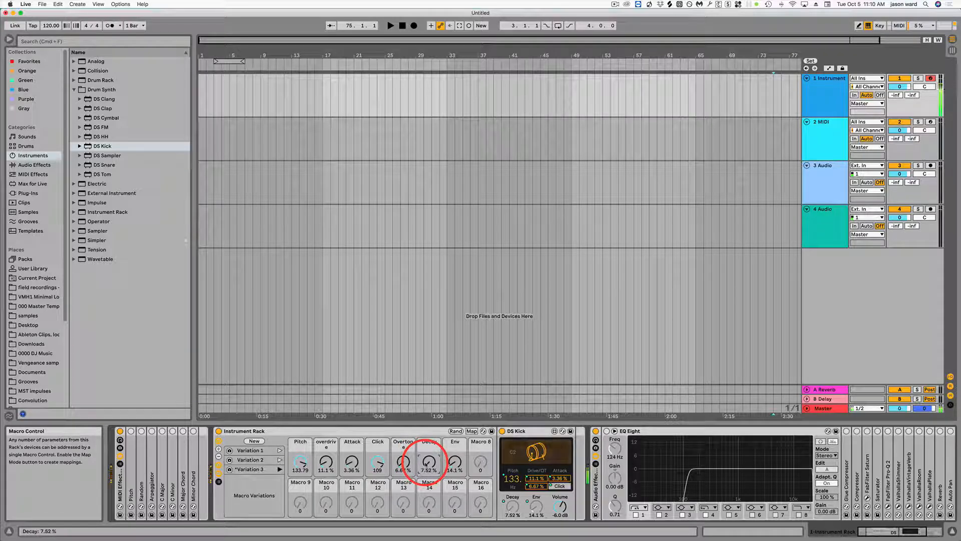
{"action": "left_click", "coordinate": [254, 441]}
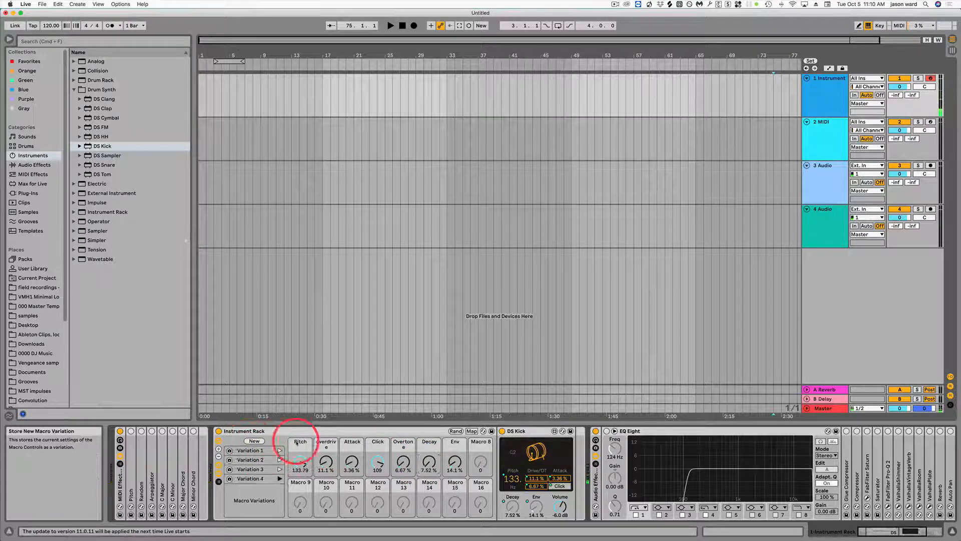
Step: Randomize the macros again, set Attack to 9.12 %, Overdrive to 63.8 % and Pitch to 34.97, and store a fifth variation
{"action": "left_click", "coordinate": [456, 432]}
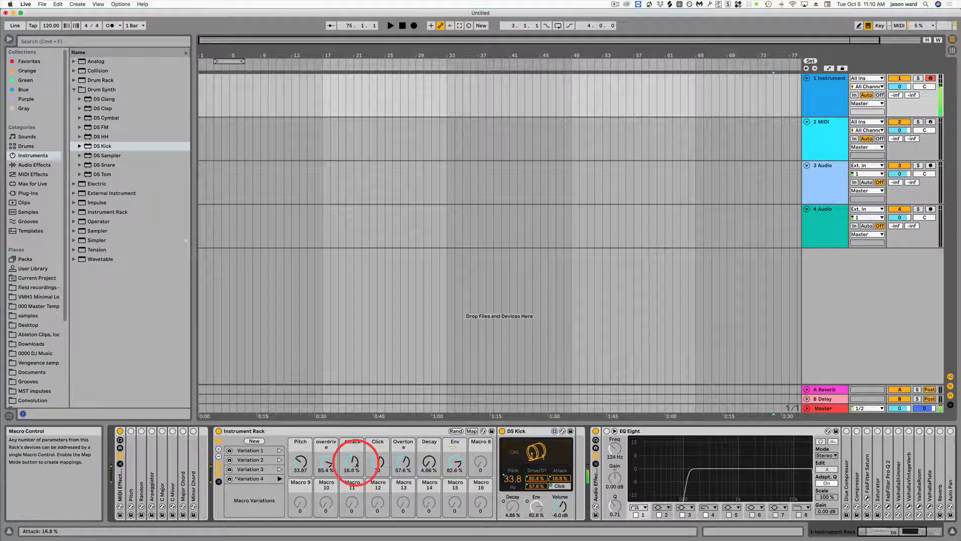
{"action": "left_click_drag", "start_coordinate": [356, 464], "coordinate": [353, 465]}
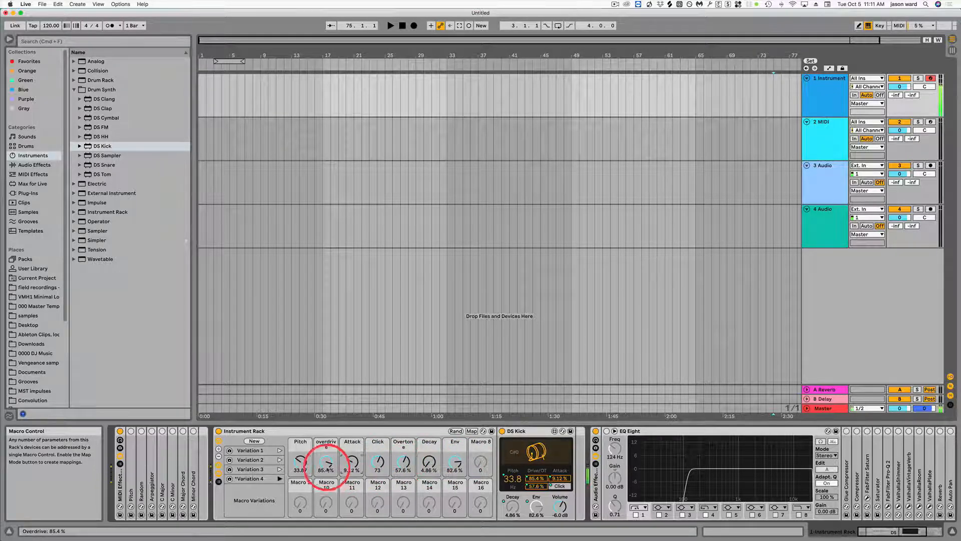
{"action": "left_click_drag", "start_coordinate": [325, 460], "coordinate": [300, 458]}
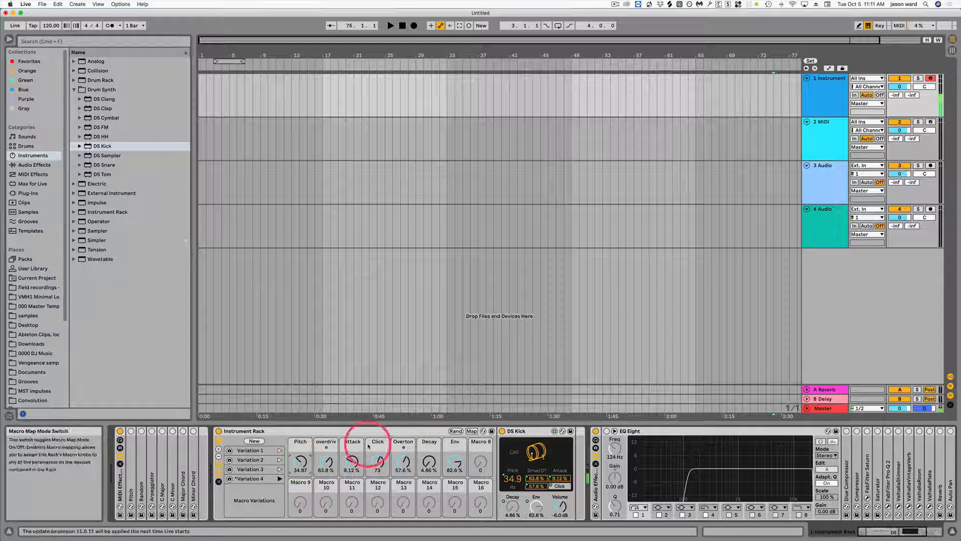
{"action": "left_click", "coordinate": [255, 441]}
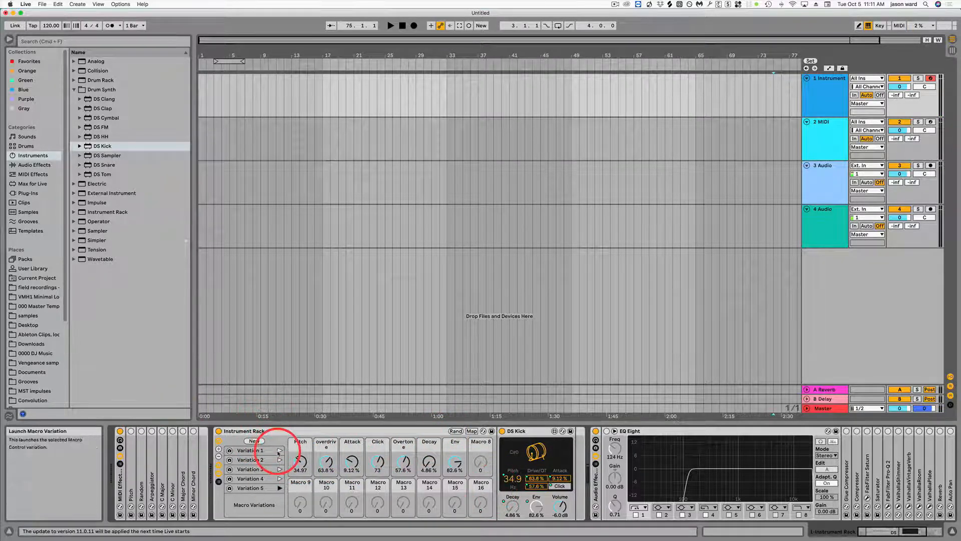
Step: Rename the kick Instrument Rack as "Kick Drum Synth PResets"
{"action": "left_click", "coordinate": [260, 431]}
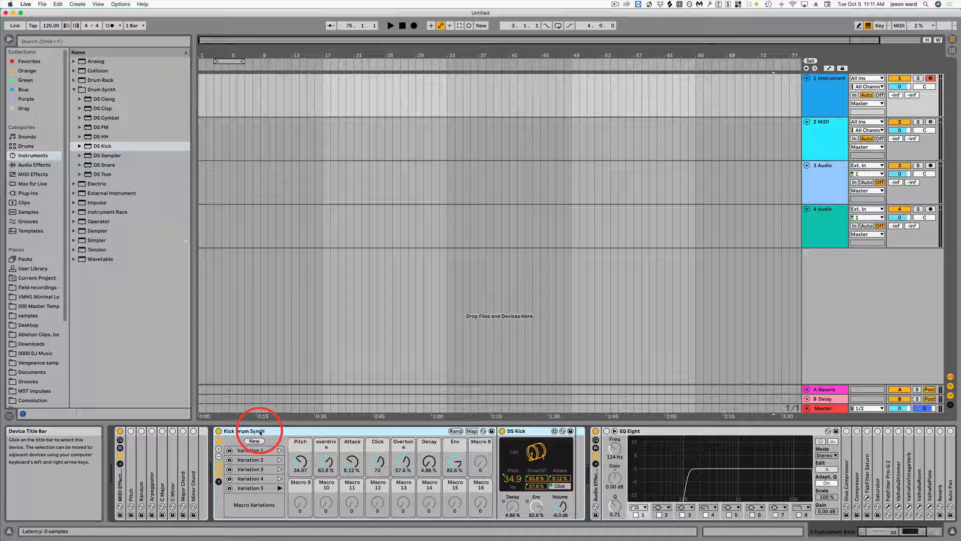
{"action": "key", "text": "super+r"}
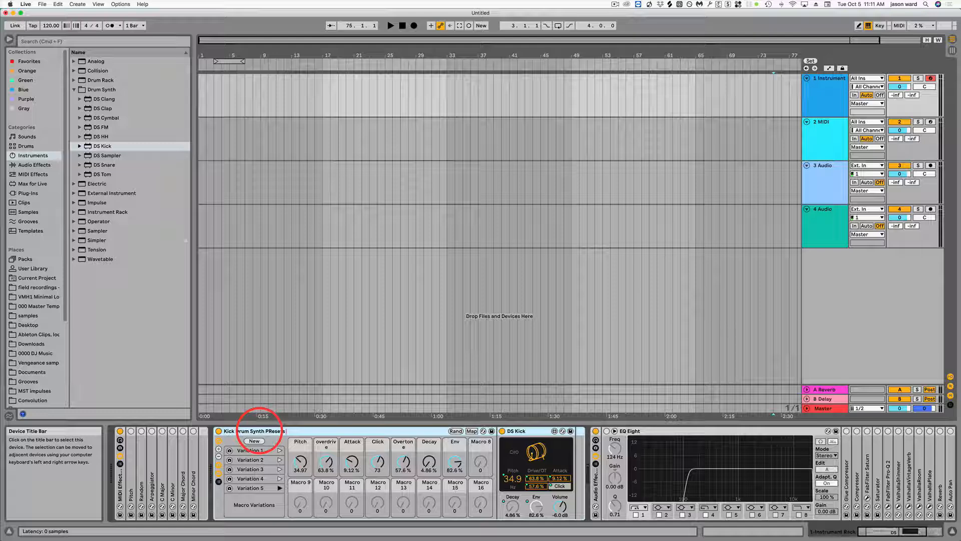
{"action": "key", "text": "Return"}
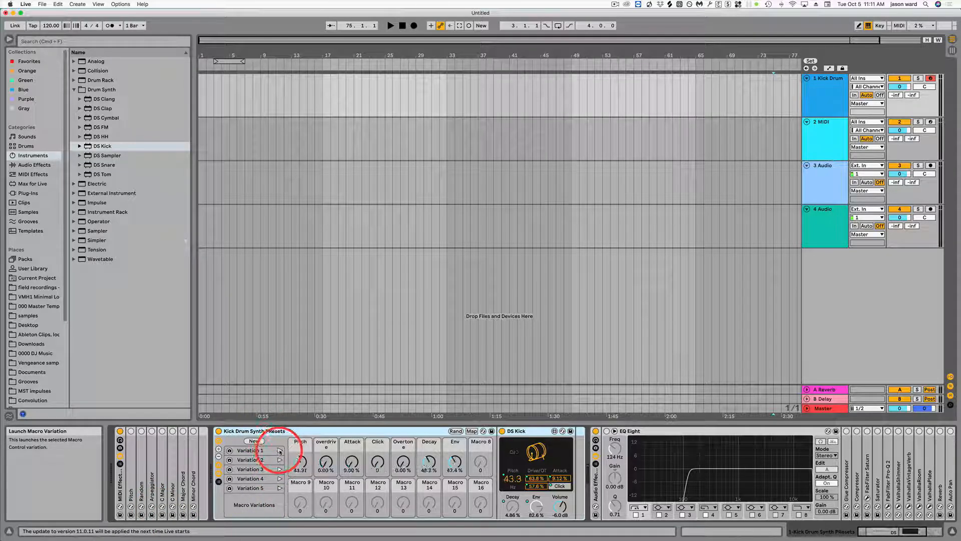
Step: Recall the rack's stored macro variations 2, 4 and 5 to audition the different kick sounds
{"action": "left_click", "coordinate": [279, 459]}
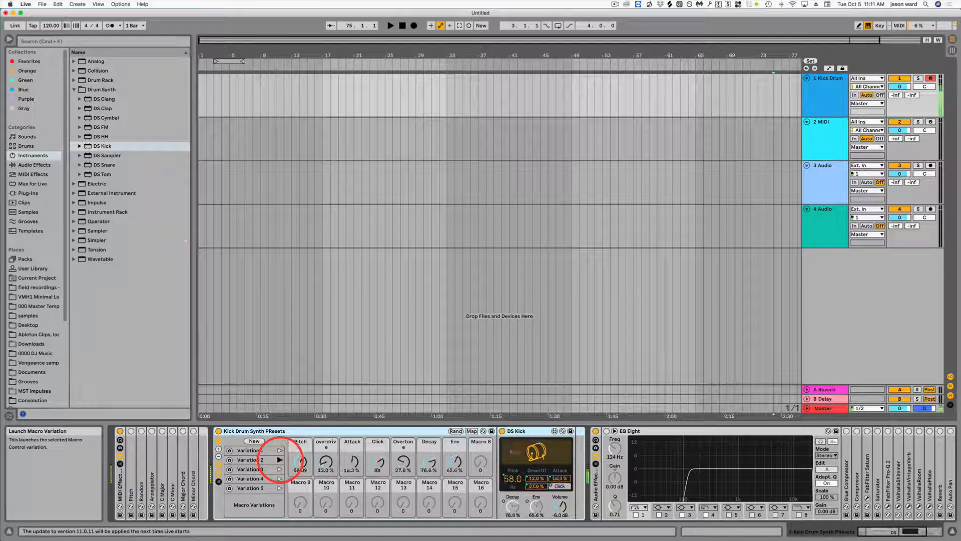
{"action": "left_click", "coordinate": [279, 479]}
{"action": "left_click", "coordinate": [279, 489]}
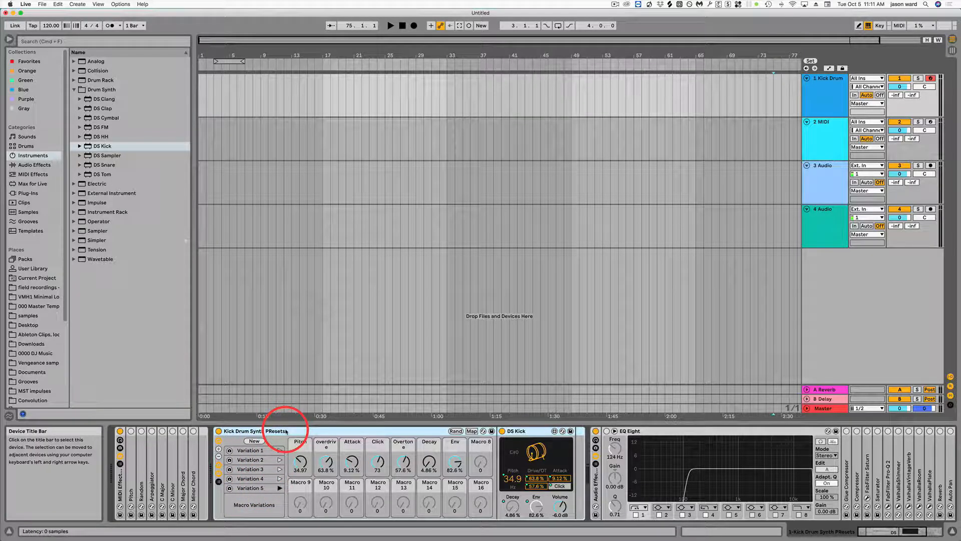
Step: Delete the kick rack from the first track and load the Analog instrument in its place
{"action": "key", "text": "Delete"}
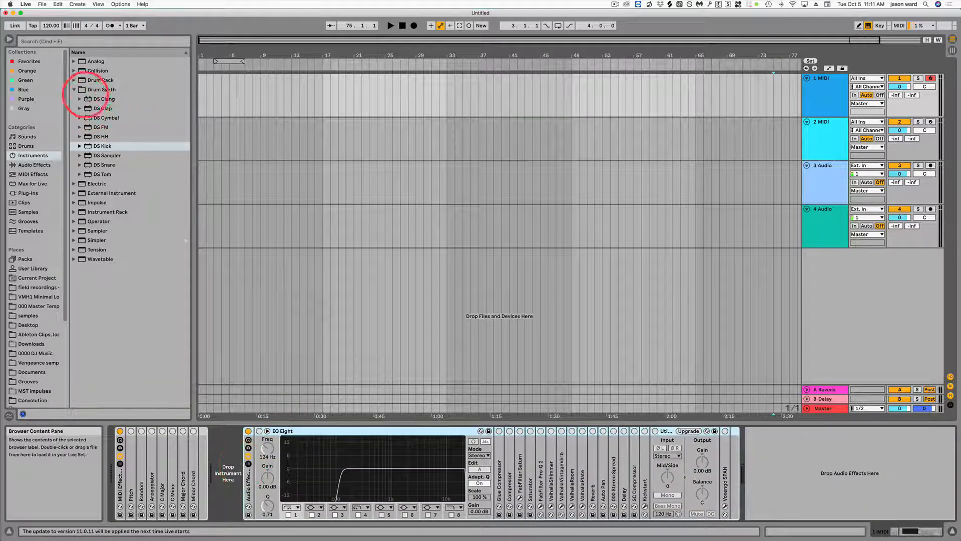
{"action": "left_click", "coordinate": [83, 90]}
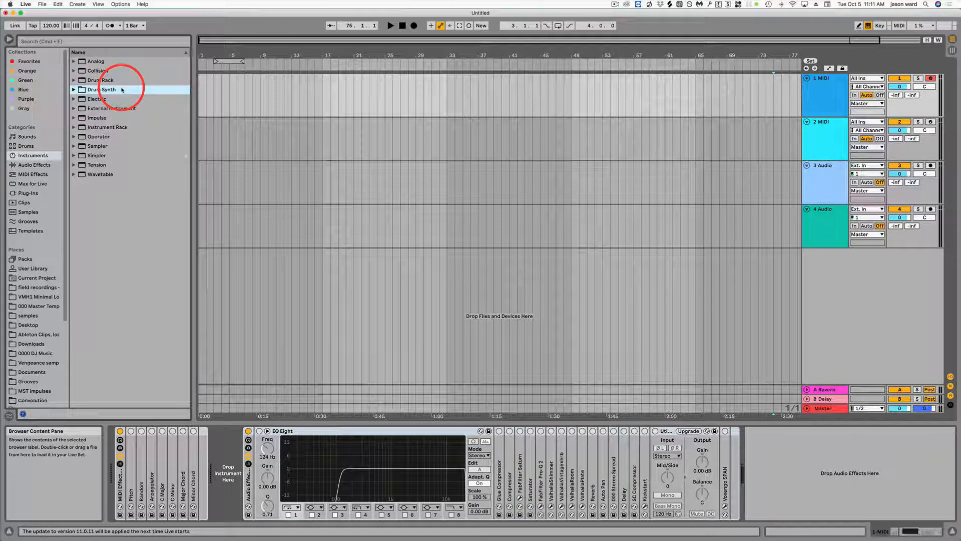
{"action": "left_click", "coordinate": [89, 61]}
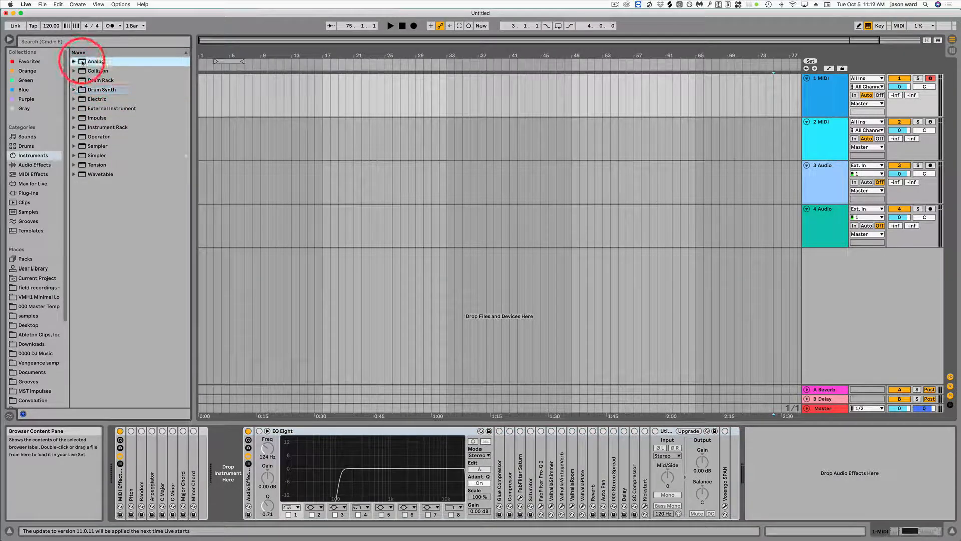
{"action": "left_click_drag", "start_coordinate": [146, 243], "coordinate": [226, 461]}
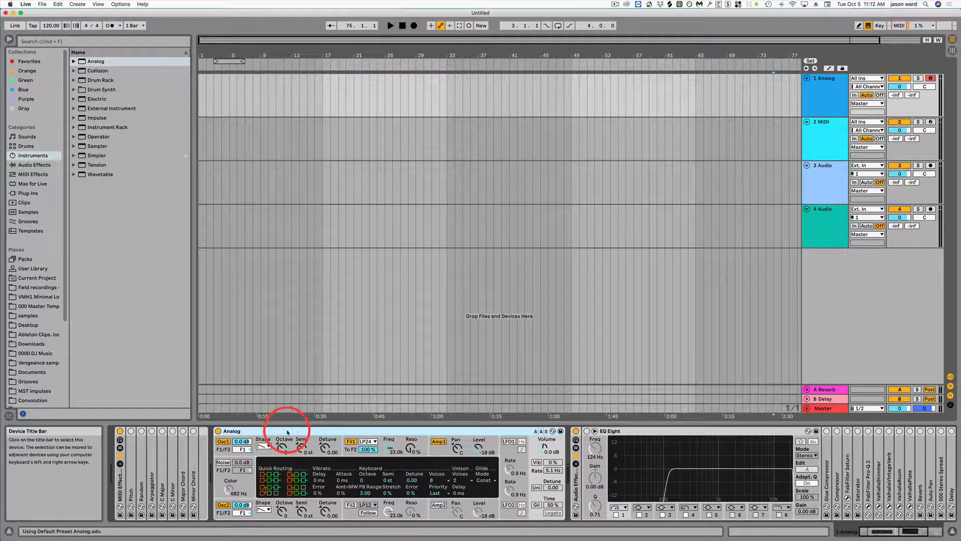
Step: Group Analog into an Instrument Rack and show its macro controls, expanded to 16 macros
{"action": "key", "text": "super+g"}
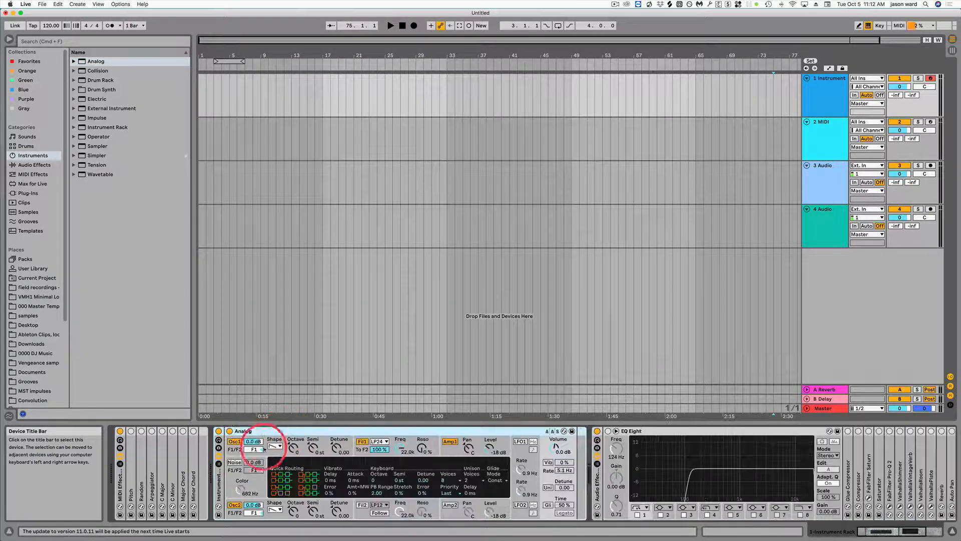
{"action": "left_click", "coordinate": [221, 442]}
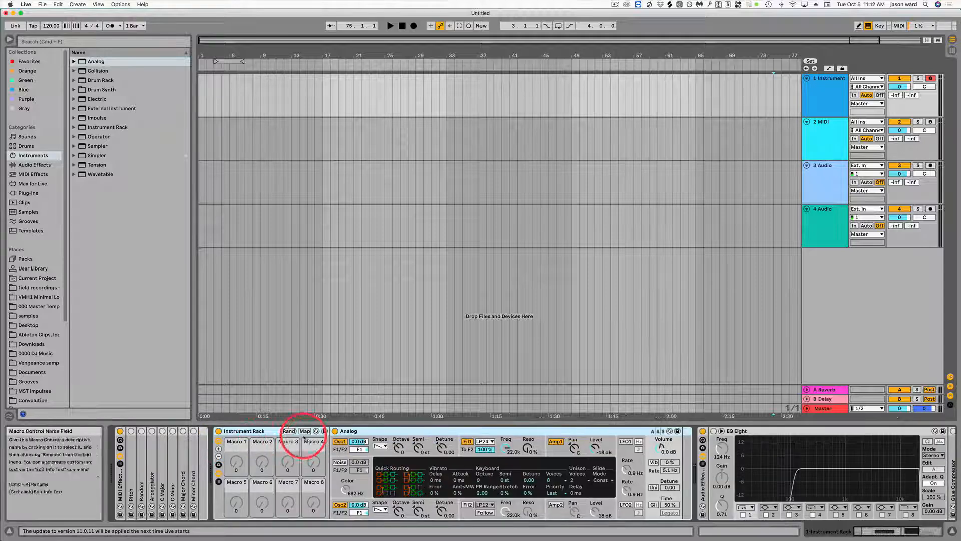
{"action": "left_click", "coordinate": [219, 449]}
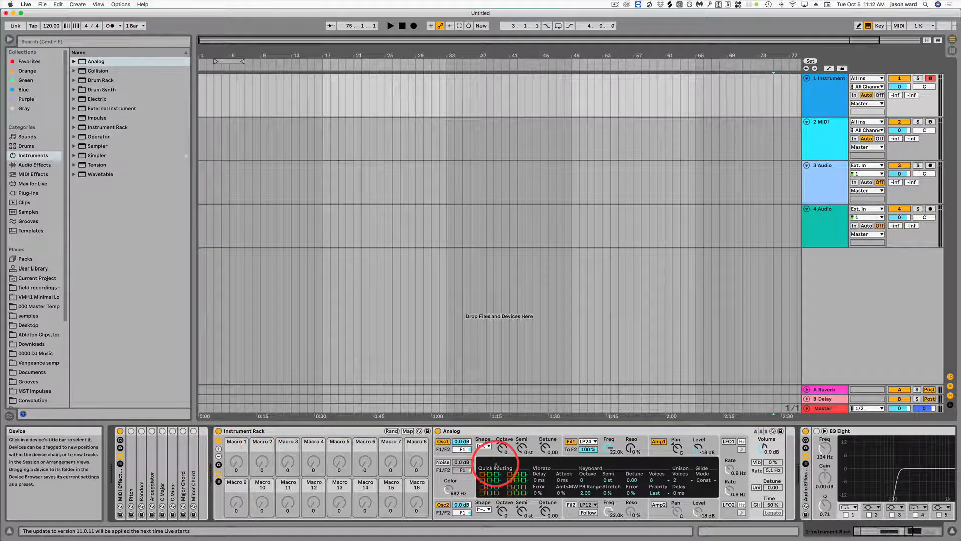
Step: Map Analog's Oscillator 1 Shape to Macro 1 and Oscillator 2 Shape to Macro 2
{"action": "right_click", "coordinate": [483, 445]}
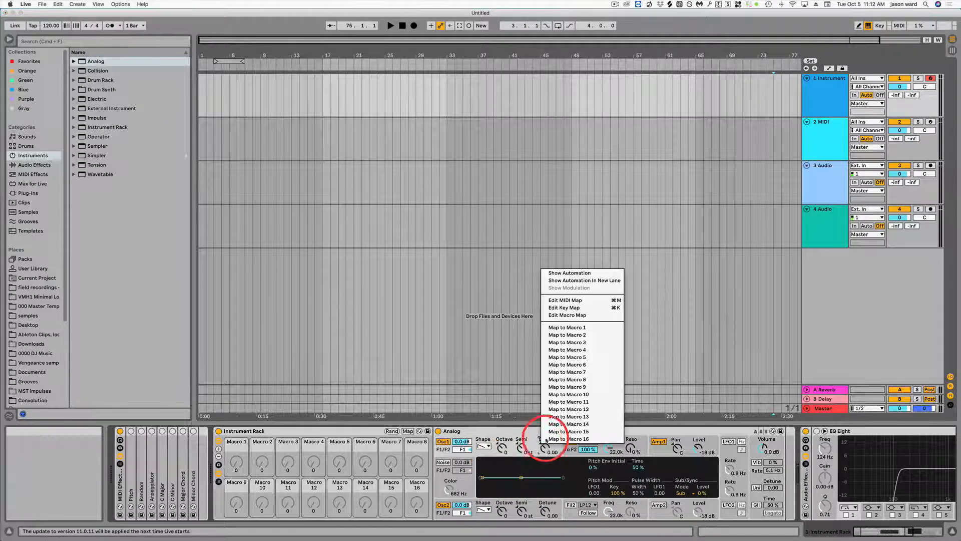
{"action": "left_click", "coordinate": [517, 379]}
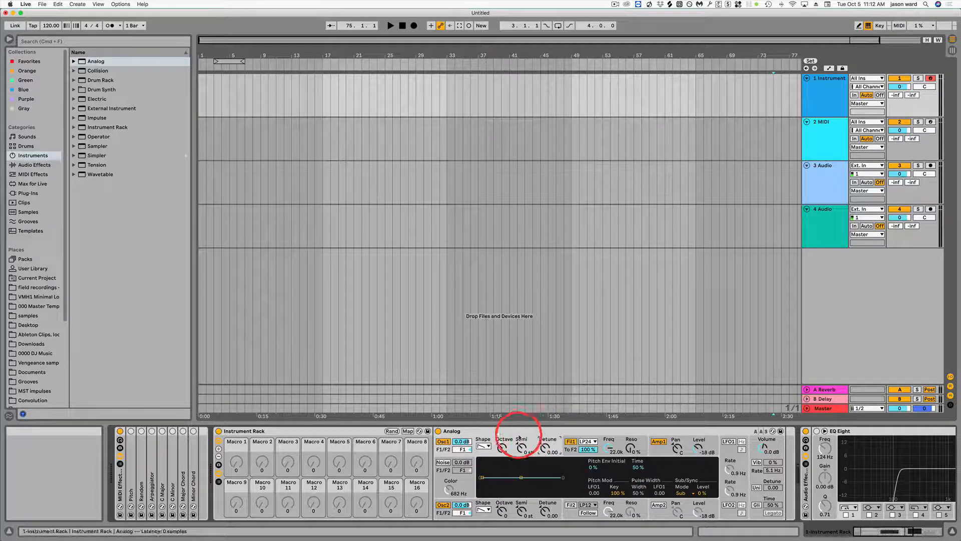
{"action": "right_click", "coordinate": [484, 447]}
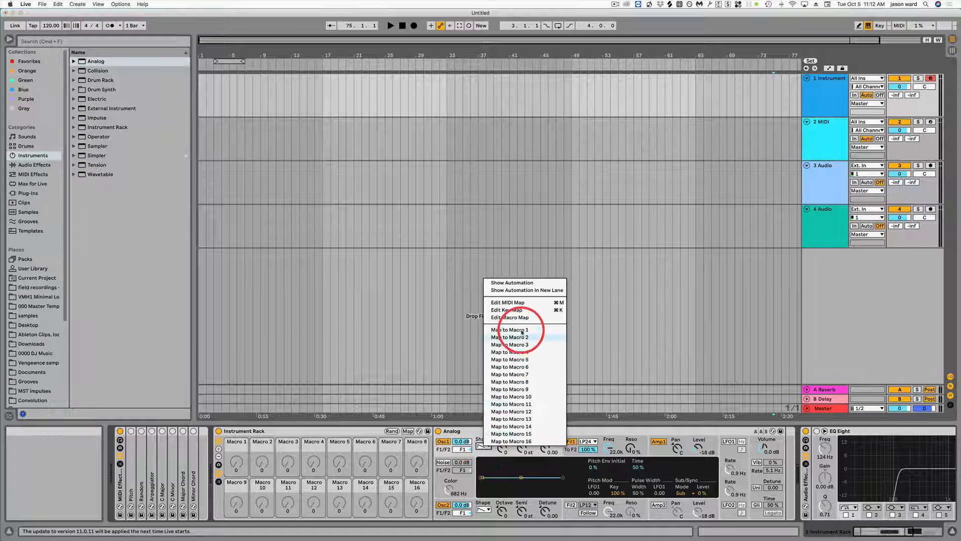
{"action": "left_click", "coordinate": [522, 331]}
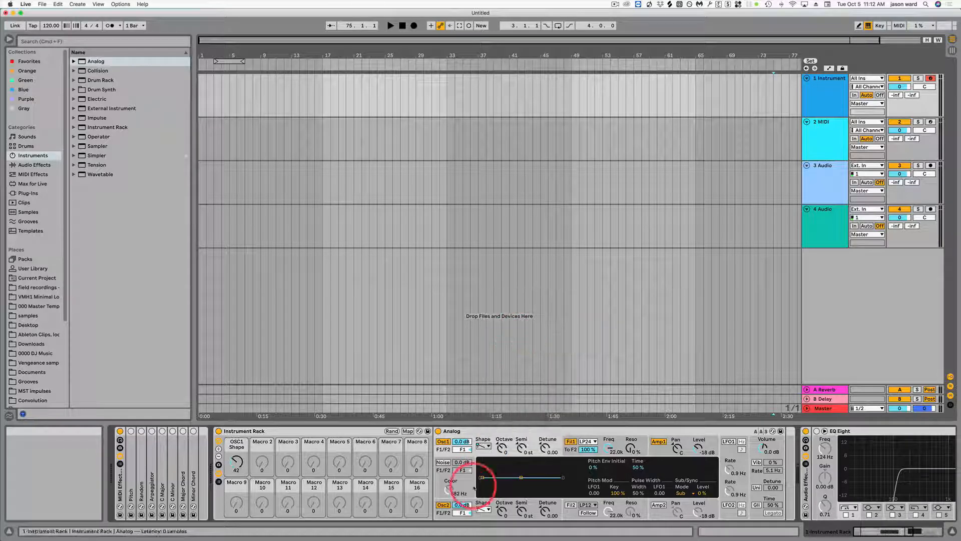
{"action": "right_click", "coordinate": [483, 510]}
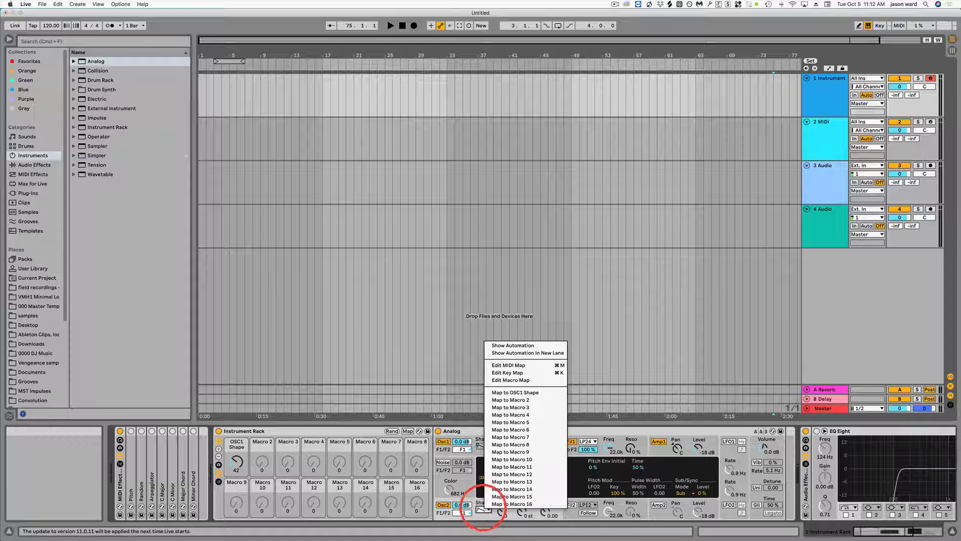
{"action": "left_click", "coordinate": [508, 340]}
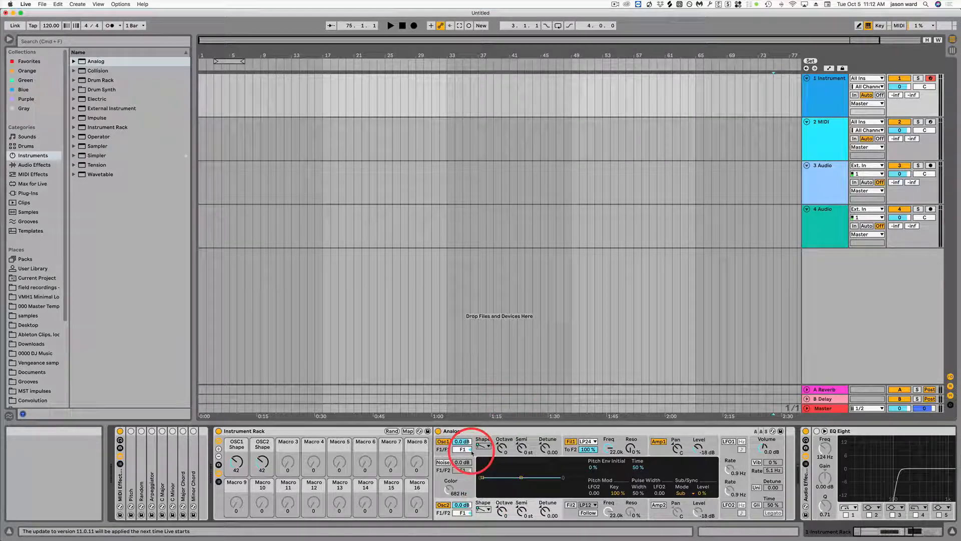
Step: Try to map Analog's Oscillator 1 Level to Macro 3
{"action": "right_click", "coordinate": [462, 449]}
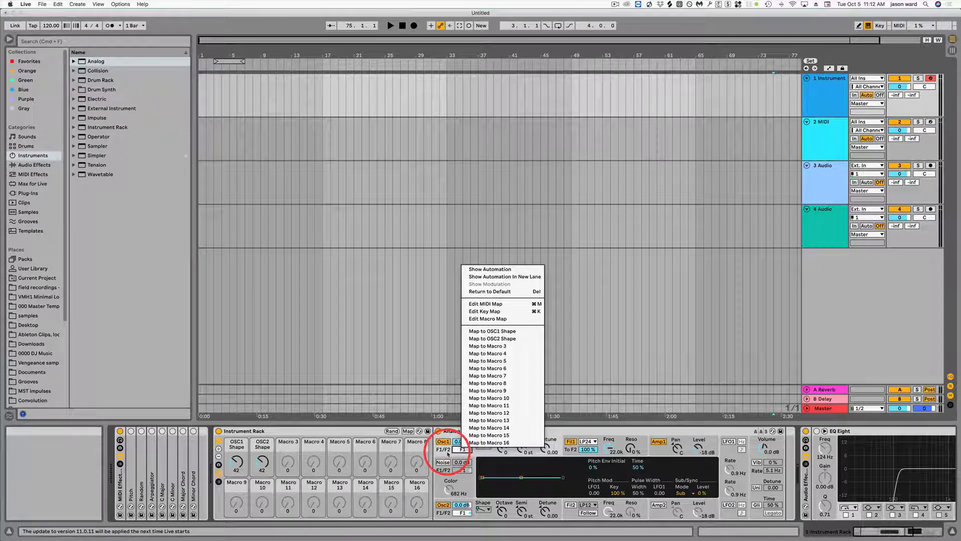
{"action": "left_click", "coordinate": [462, 448]}
{"action": "right_click", "coordinate": [461, 442]}
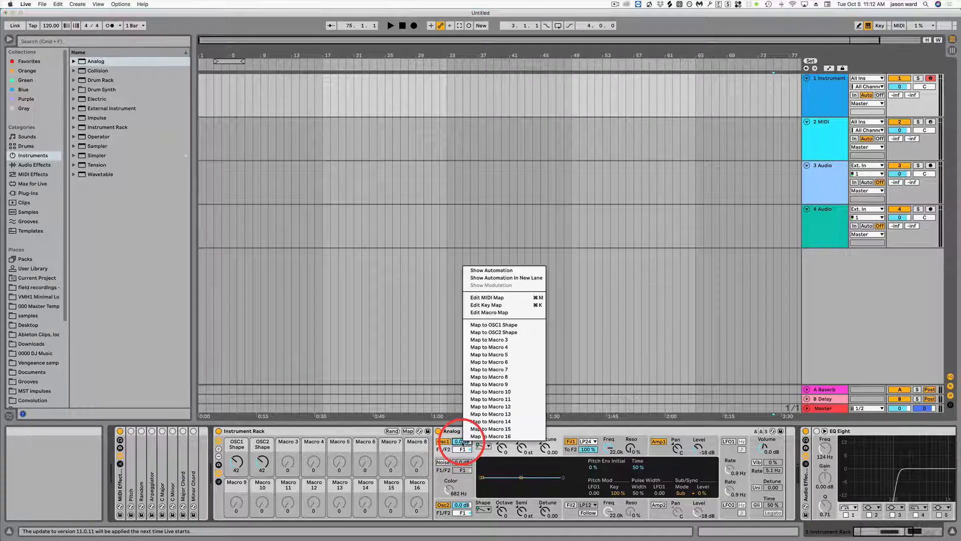
{"action": "left_click", "coordinate": [516, 342]}
{"action": "left_click", "coordinate": [463, 505]}
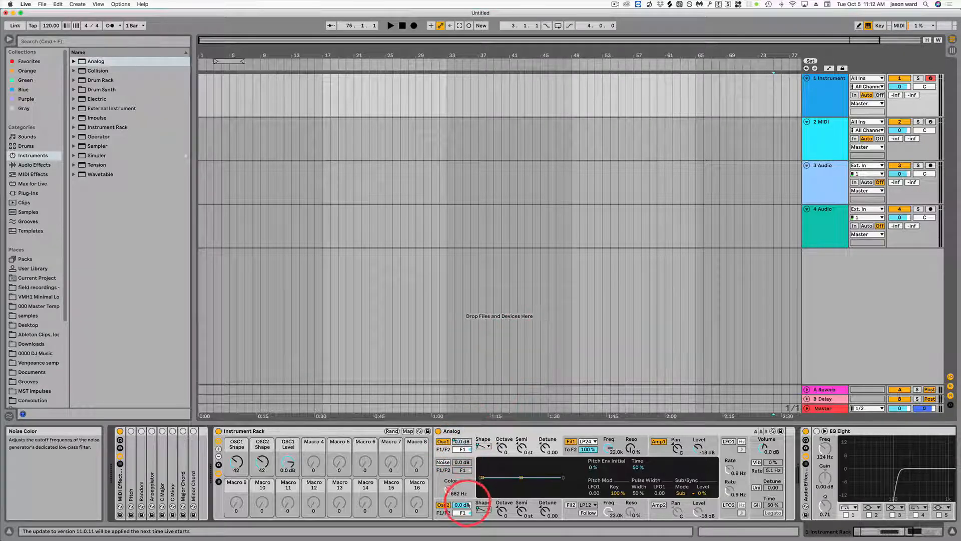
{"action": "right_click", "coordinate": [461, 505]}
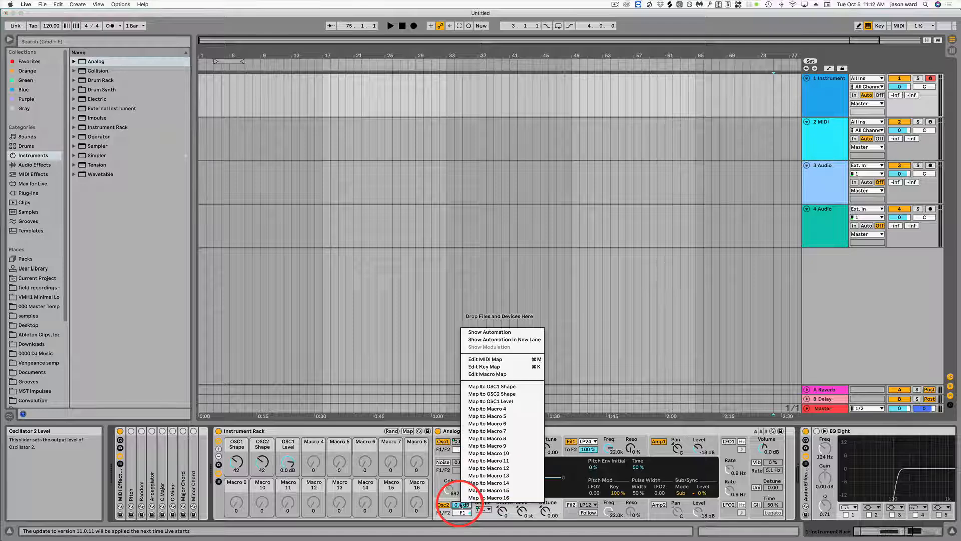
{"action": "left_click", "coordinate": [551, 356]}
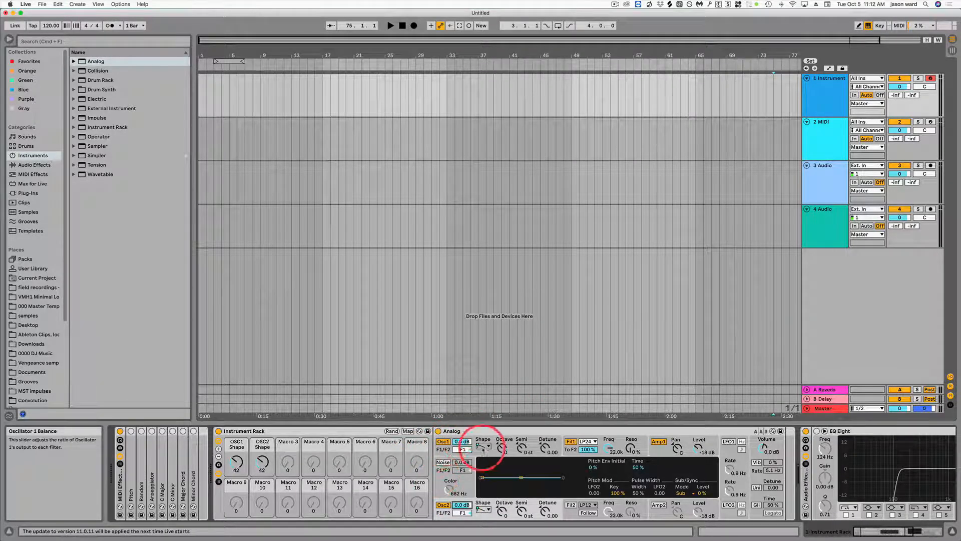
Step: Map Analog's Oscillator 2 Level to Macro 3 and Oscillator 2 Detune to Macro 4
{"action": "right_click", "coordinate": [461, 505]}
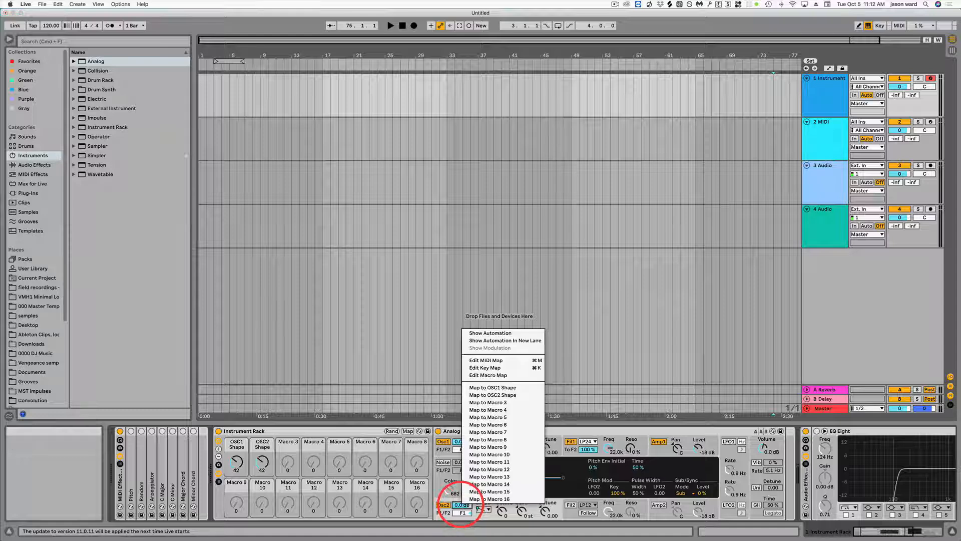
{"action": "left_click", "coordinate": [484, 399]}
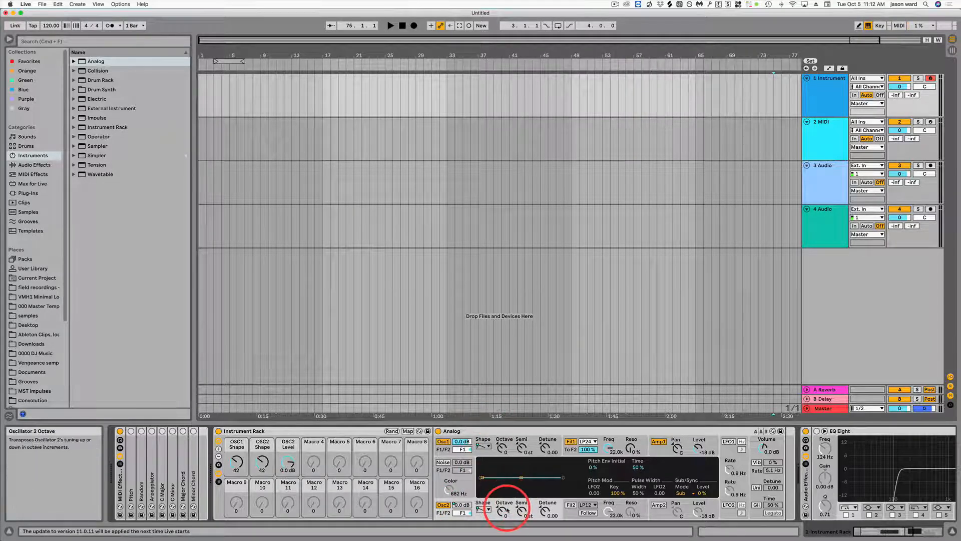
{"action": "right_click", "coordinate": [545, 511]}
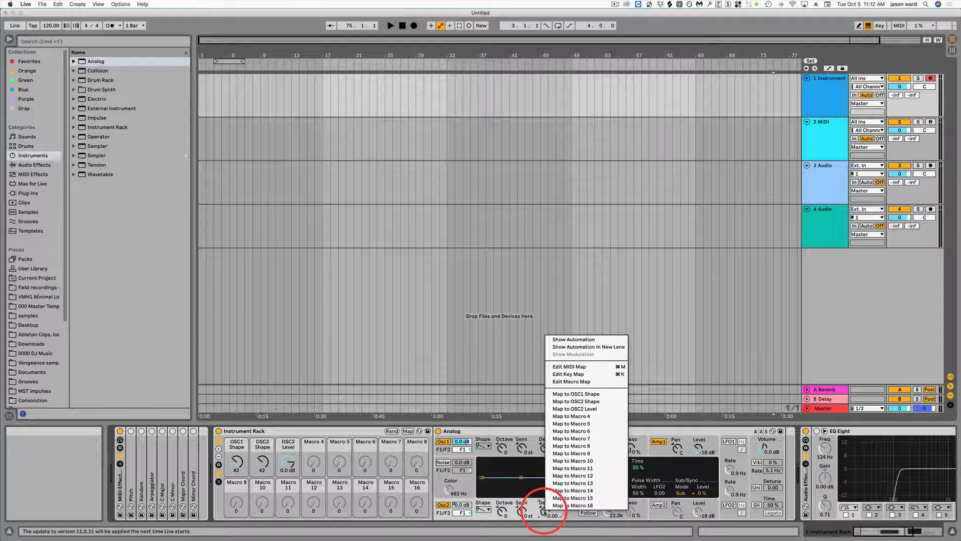
{"action": "left_click", "coordinate": [577, 419]}
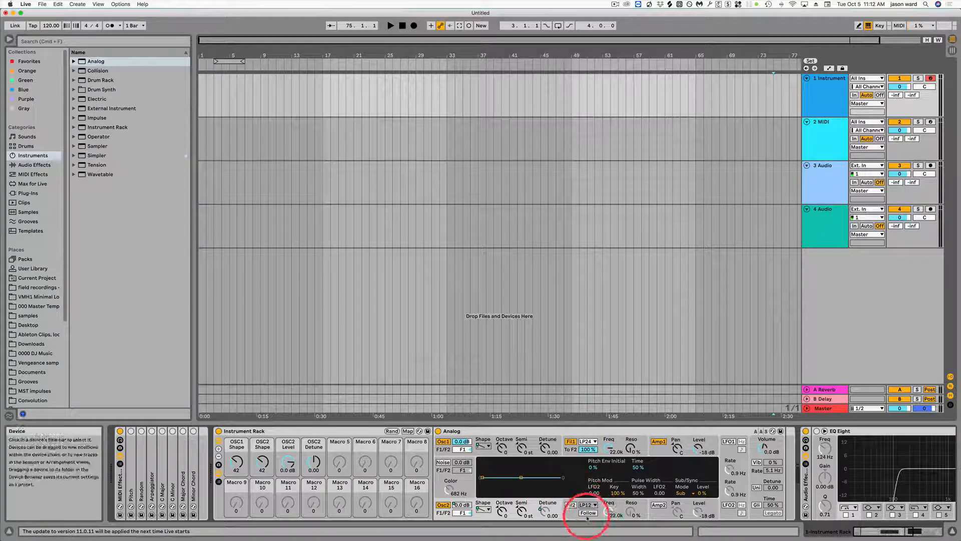
Step: Turn on Filter 2 and map its envelope's Att<Vel to Macro 5 and Attack to Macro 6
{"action": "left_click", "coordinate": [571, 505]}
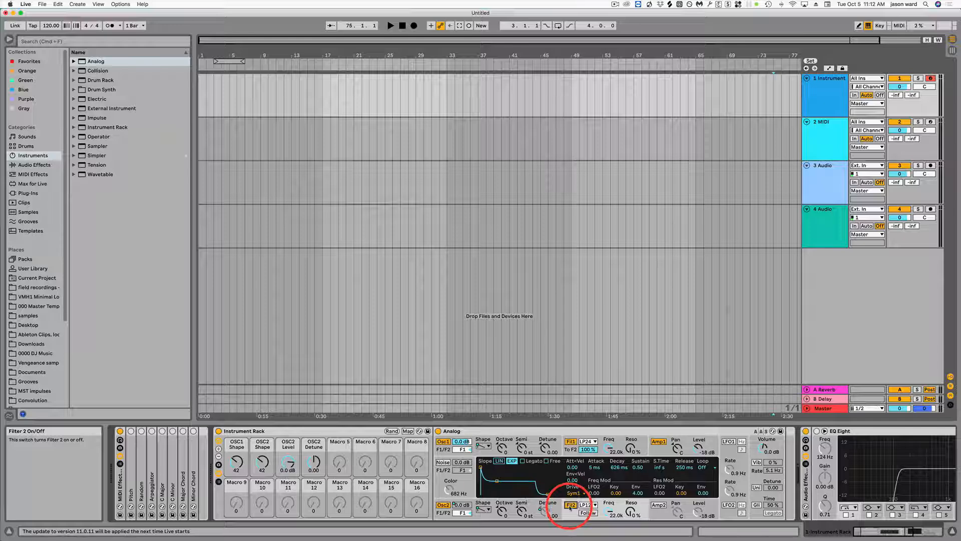
{"action": "right_click", "coordinate": [572, 469]}
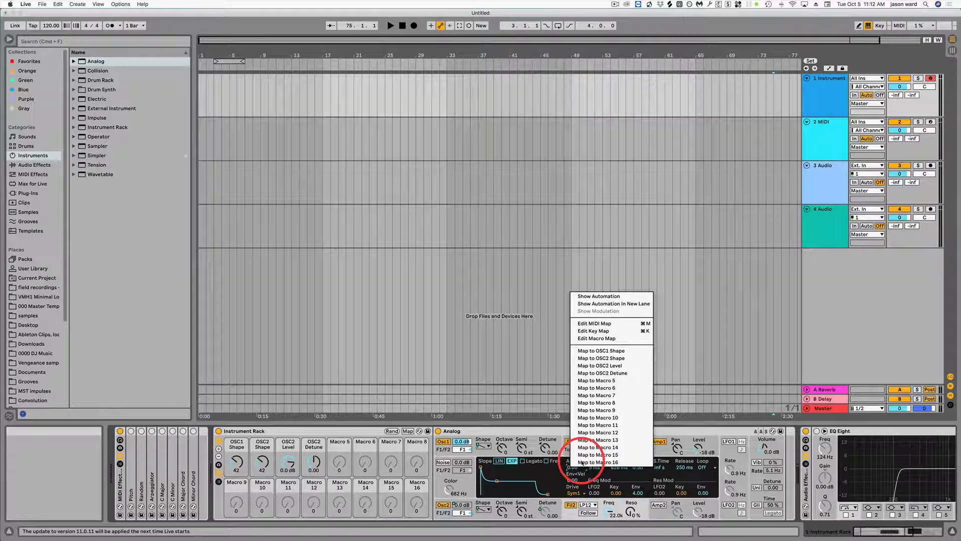
{"action": "left_click", "coordinate": [604, 381]}
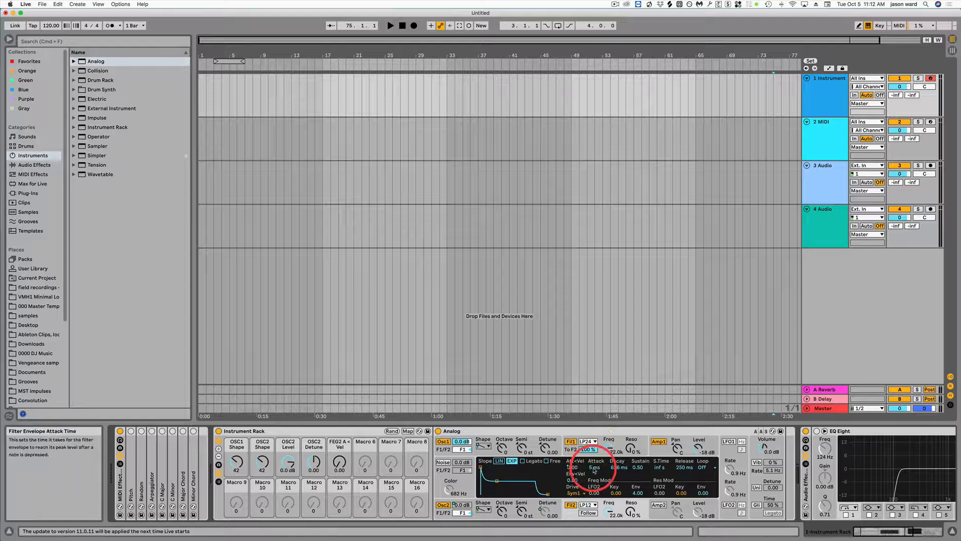
{"action": "right_click", "coordinate": [594, 469]}
{"action": "left_click", "coordinate": [621, 388]}
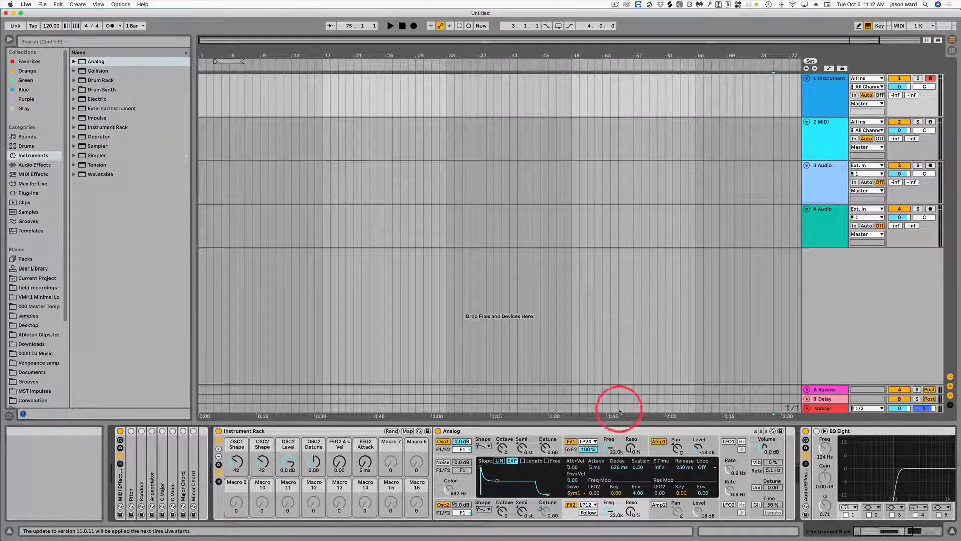
Step: Map the Filter 2 envelope's Decay to Macro 7 and its Sustain to Macro 8
{"action": "right_click", "coordinate": [620, 468]}
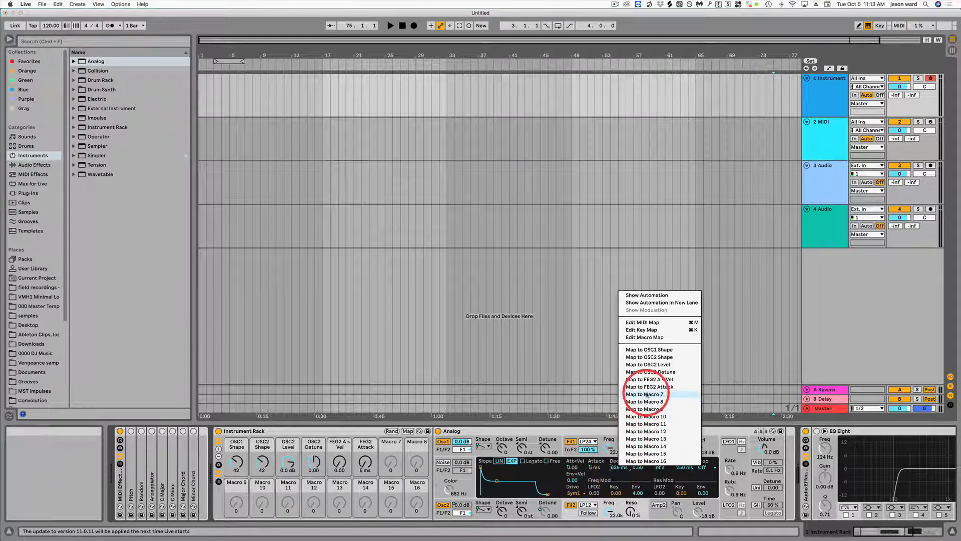
{"action": "left_click", "coordinate": [643, 396]}
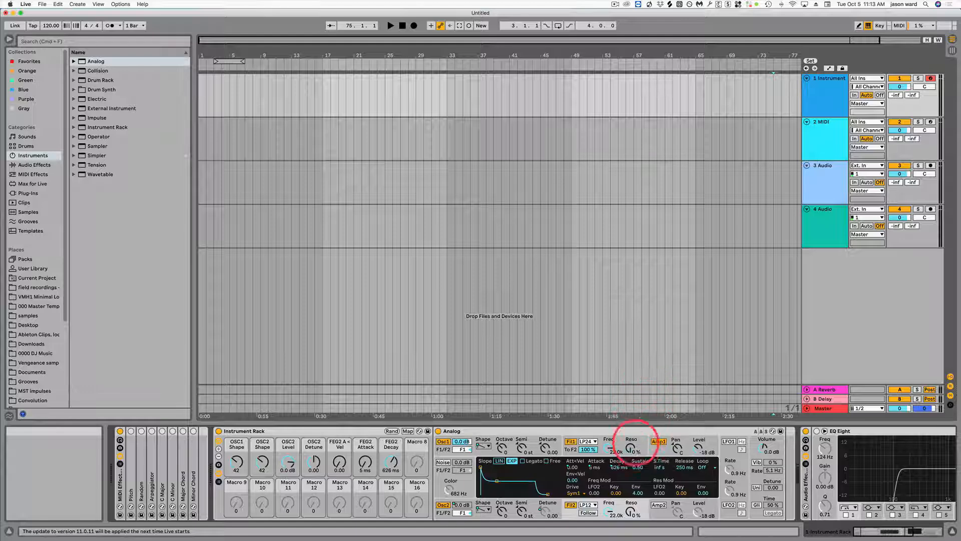
{"action": "right_click", "coordinate": [637, 469]}
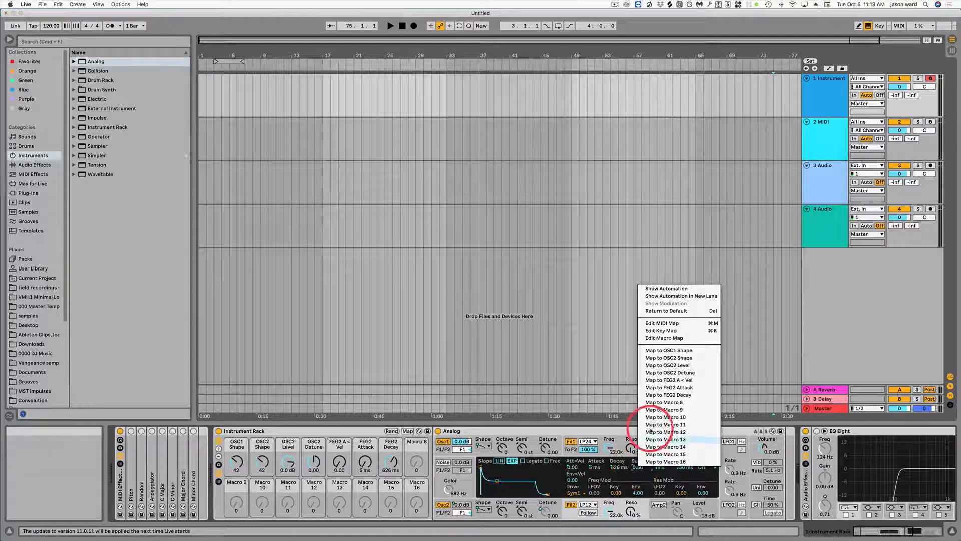
{"action": "left_click", "coordinate": [662, 402]}
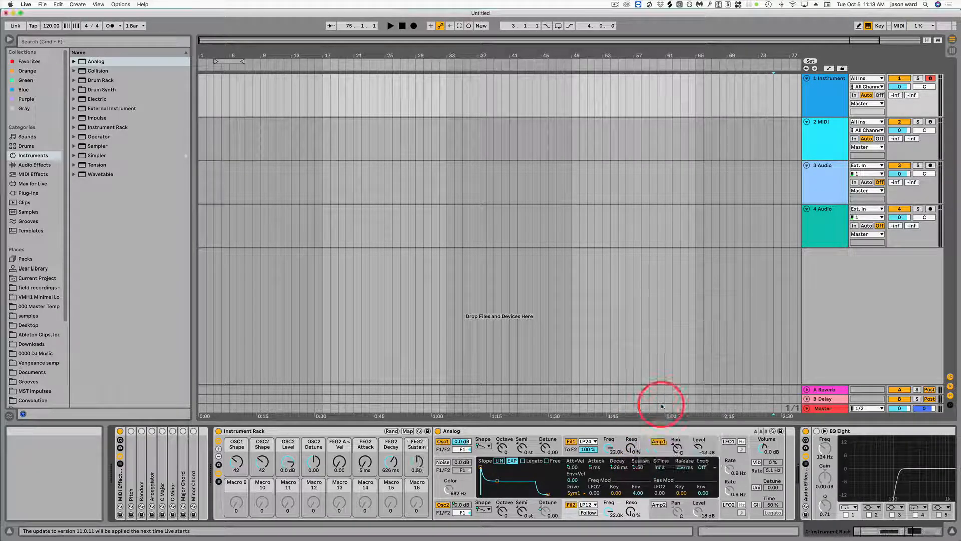
Step: Map the Filter 1 envelope's Attack, Decay and Sustain to Macros 9, 10 and 11, and display the Amp 1 envelope
{"action": "right_click", "coordinate": [596, 469]}
{"action": "left_click", "coordinate": [636, 423]}
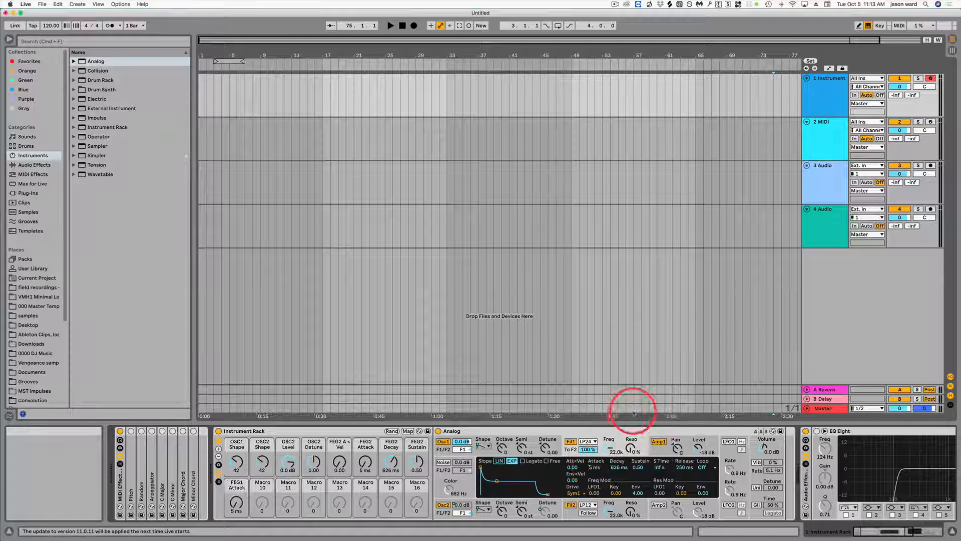
{"action": "right_click", "coordinate": [624, 465]}
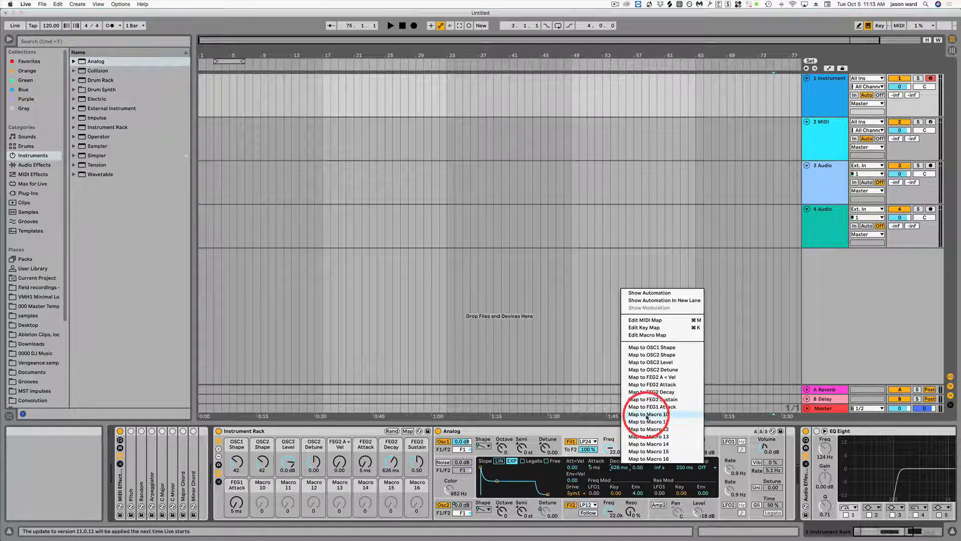
{"action": "left_click", "coordinate": [646, 418]}
{"action": "right_click", "coordinate": [639, 468]}
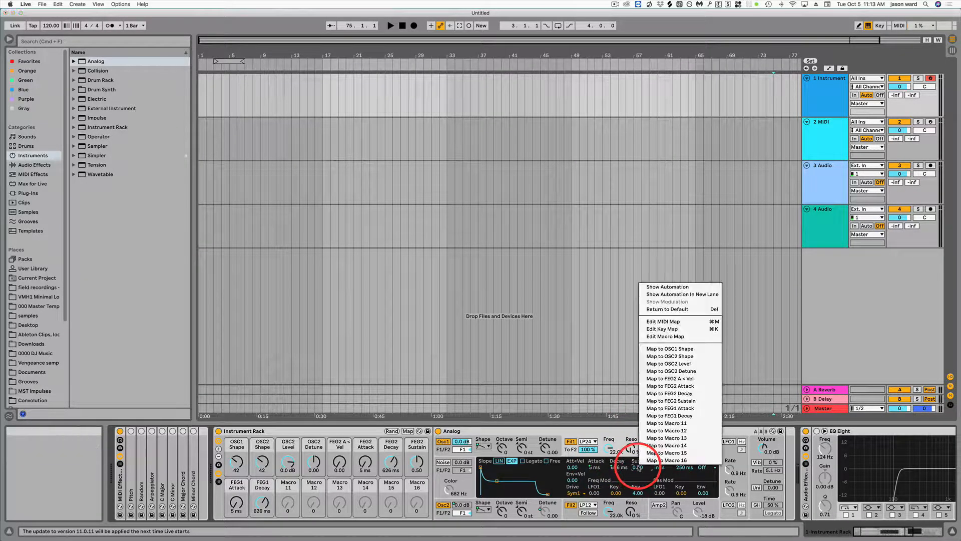
{"action": "left_click", "coordinate": [665, 437]}
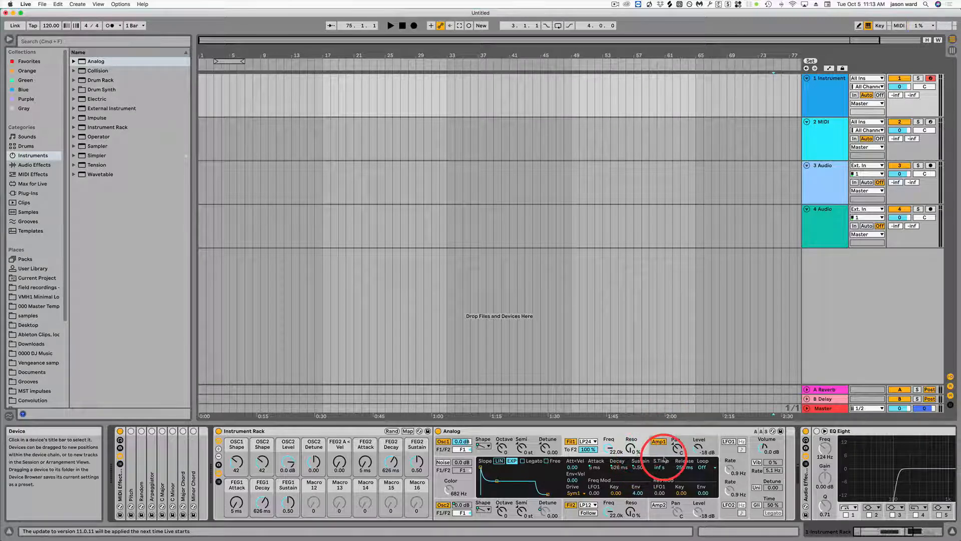
{"action": "left_click", "coordinate": [659, 443]}
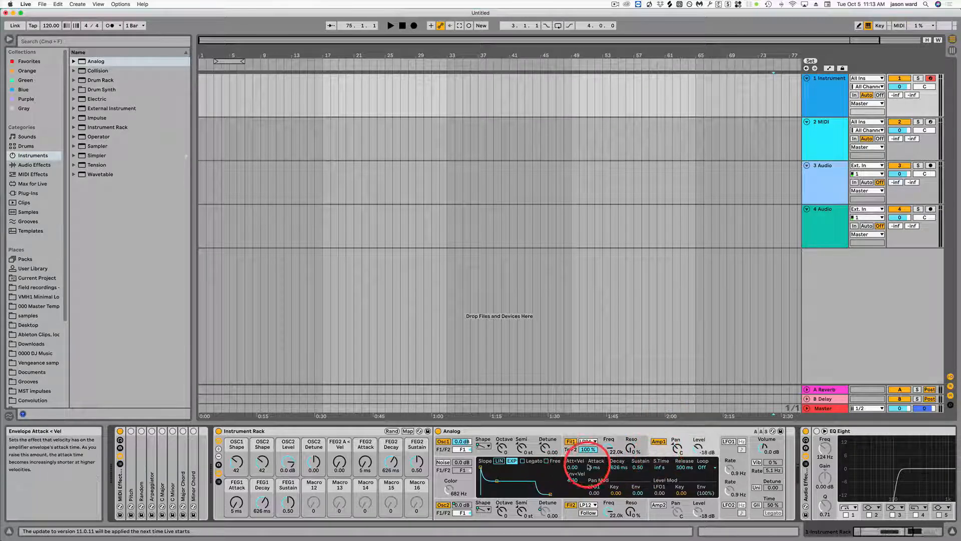
Step: Try to map the Amp 1 envelope's Att<Vel to Macro 12
{"action": "right_click", "coordinate": [572, 469]}
{"action": "left_click", "coordinate": [596, 443]}
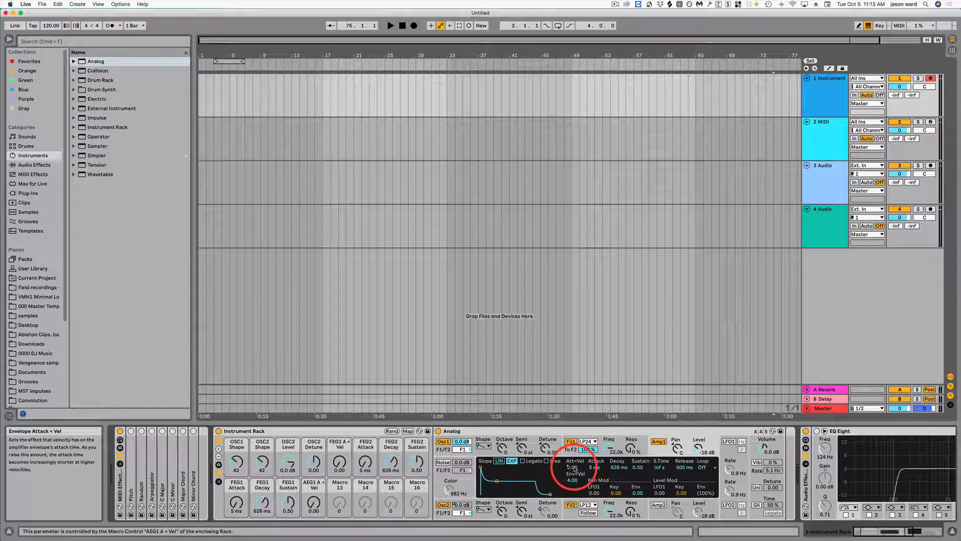
{"action": "key", "text": "super+z"}
Step: Map the Amp 1 envelope's Attack to Macro 12 and its Decay to Macro 13
{"action": "right_click", "coordinate": [597, 468]}
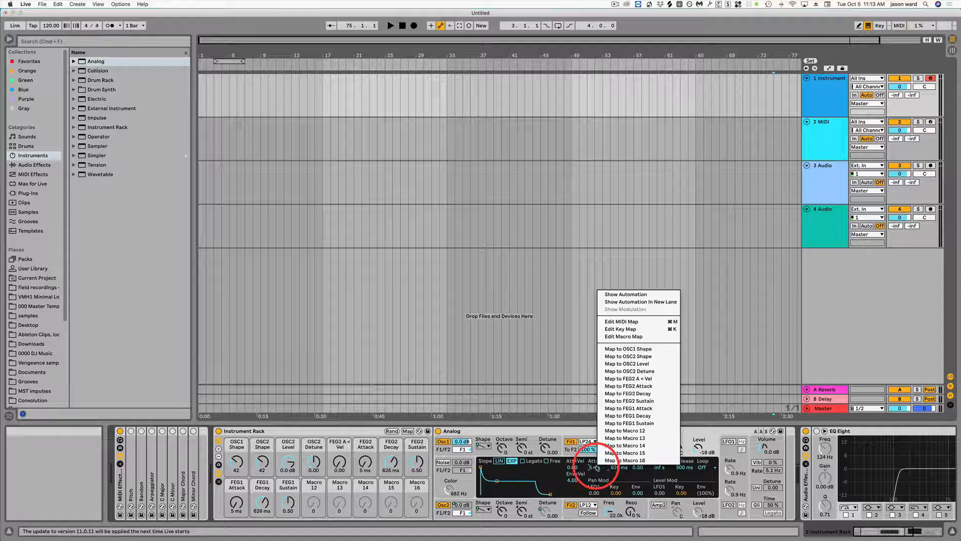
{"action": "left_click", "coordinate": [622, 431]}
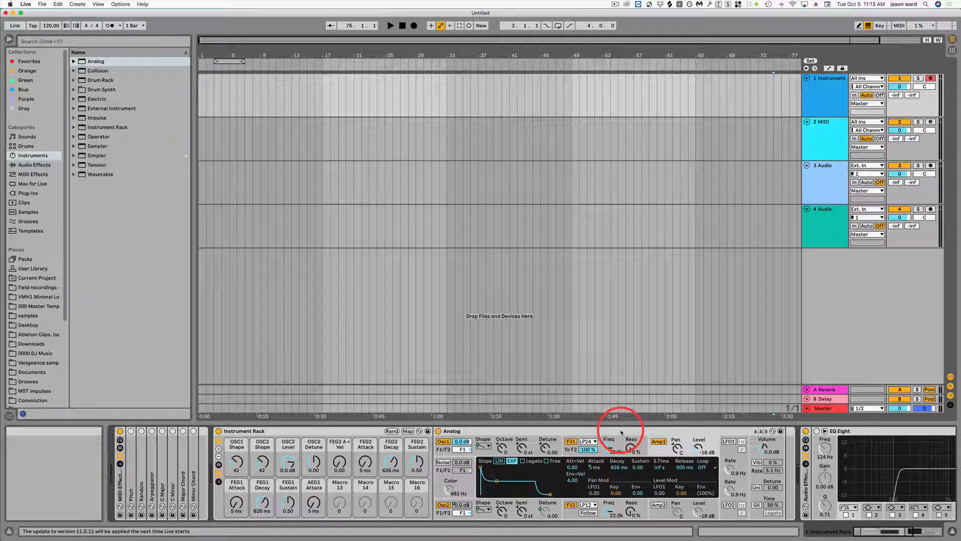
{"action": "right_click", "coordinate": [620, 468]}
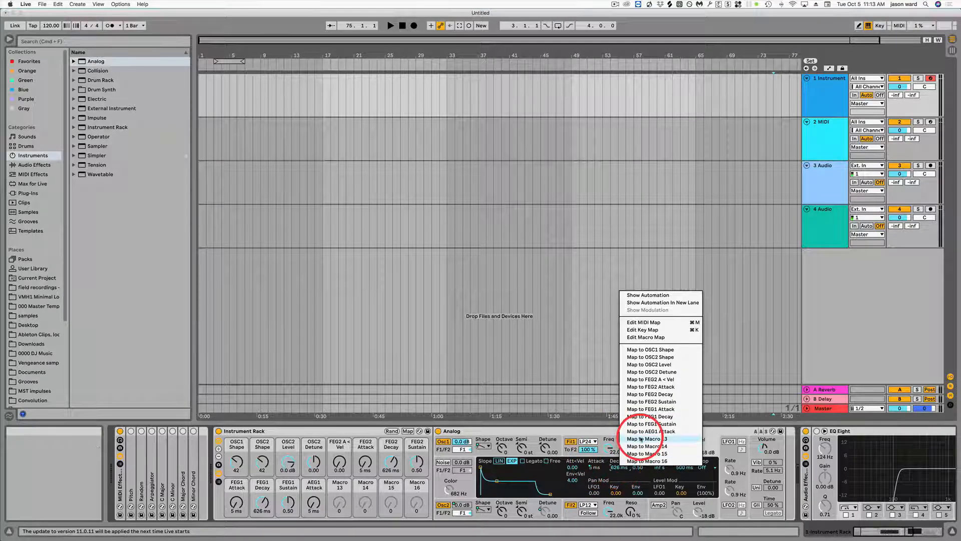
{"action": "left_click", "coordinate": [639, 445]}
Step: Turn on Amp 2 and map its envelope's Attack to Macro 14 and Decay to Macro 15
{"action": "left_click", "coordinate": [660, 507]}
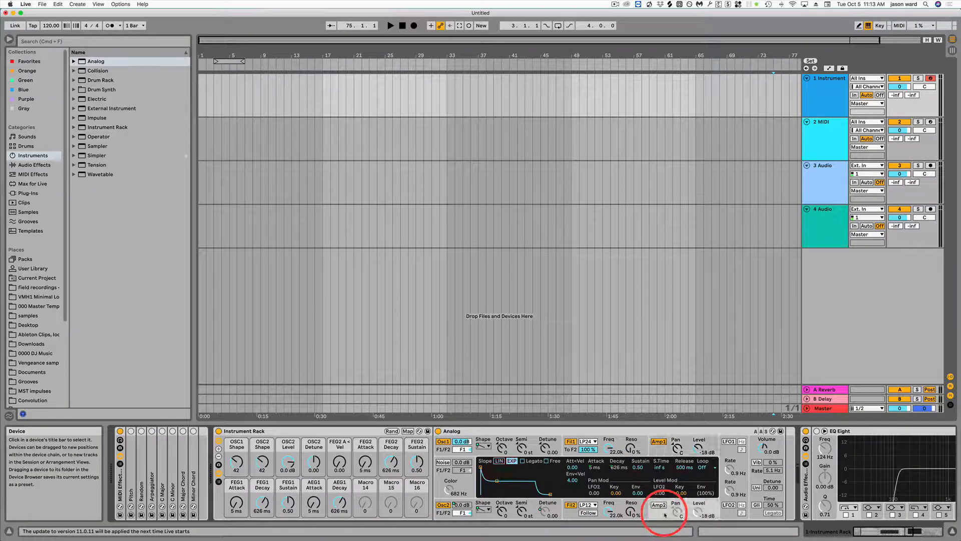
{"action": "left_click", "coordinate": [659, 505]}
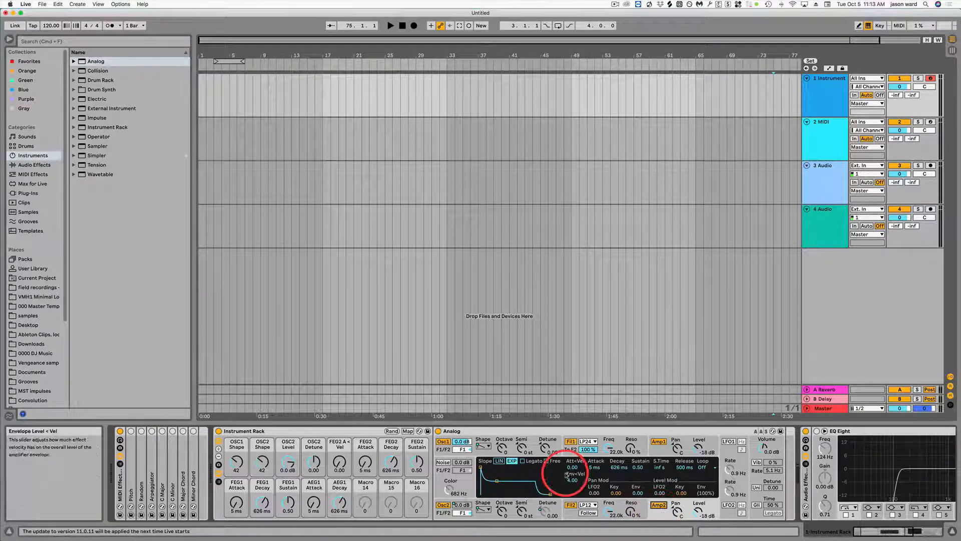
{"action": "right_click", "coordinate": [596, 467]}
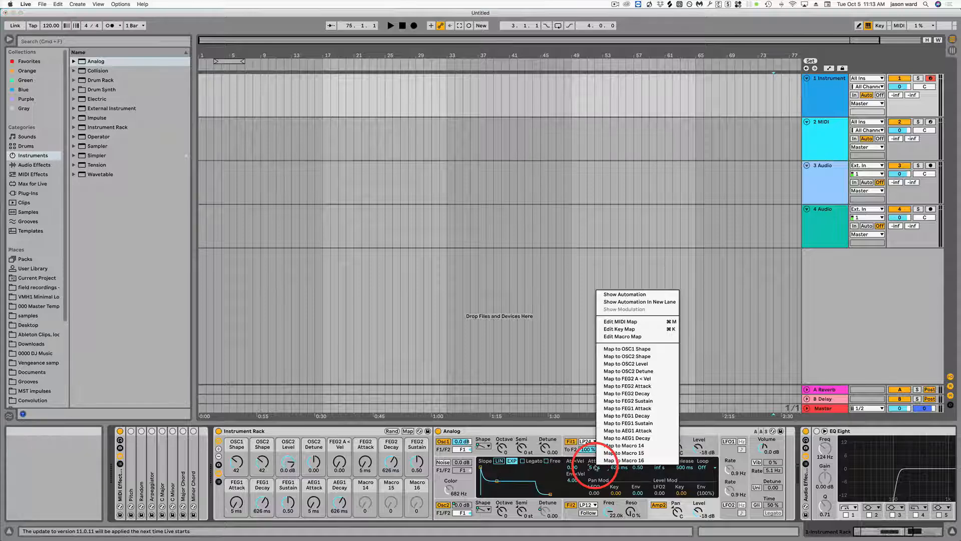
{"action": "left_click", "coordinate": [615, 448]}
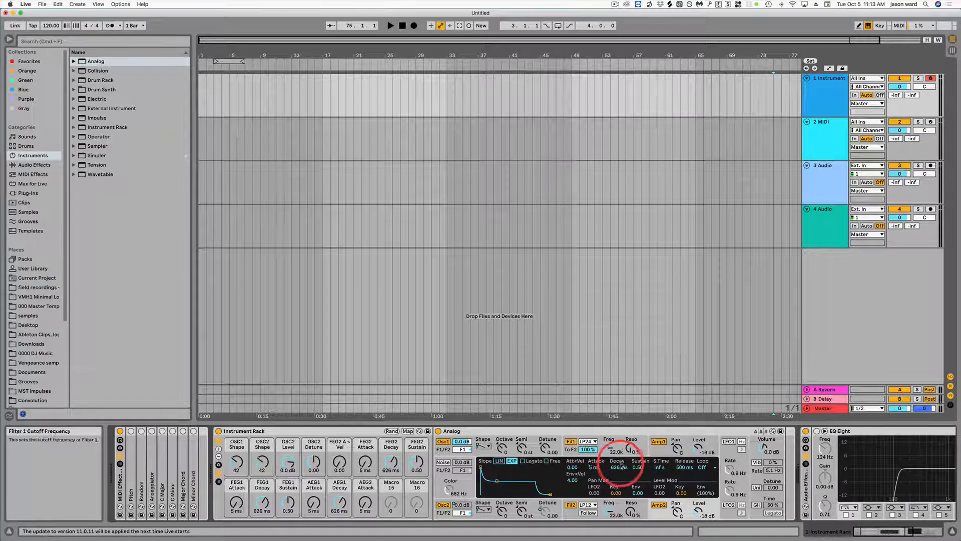
{"action": "right_click", "coordinate": [619, 467]}
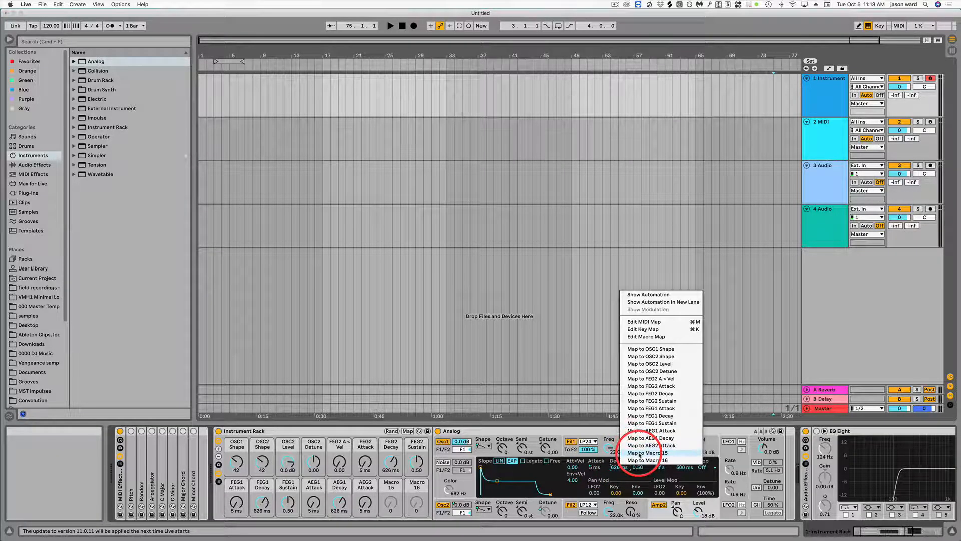
{"action": "left_click", "coordinate": [643, 452]}
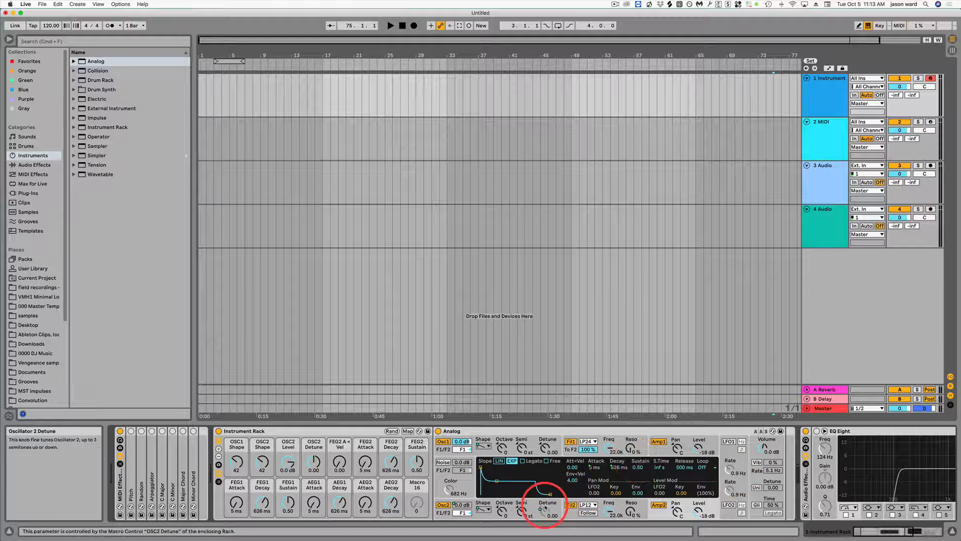
Step: Map the Freq of both Filter 1 and Filter 2 to Macro 16
{"action": "left_click", "coordinate": [572, 516]}
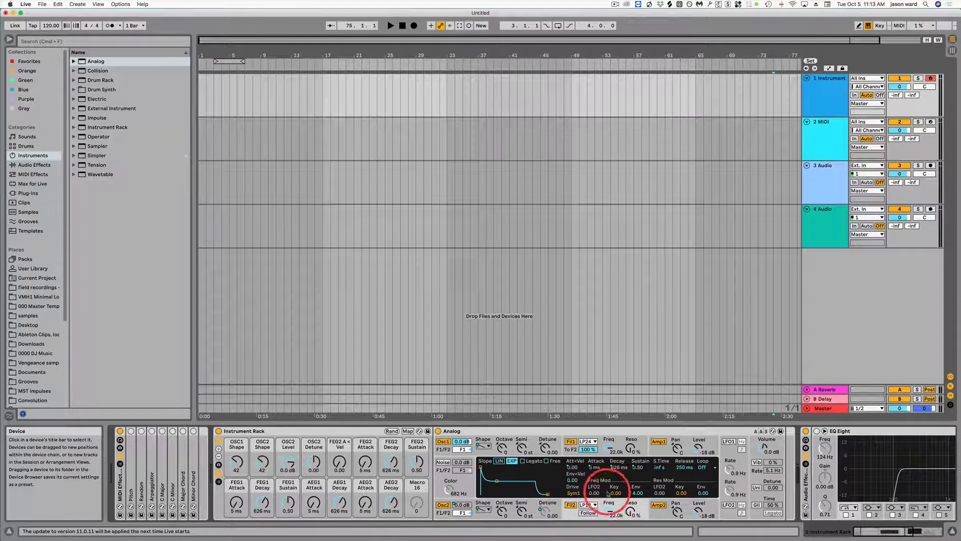
{"action": "right_click", "coordinate": [607, 449]}
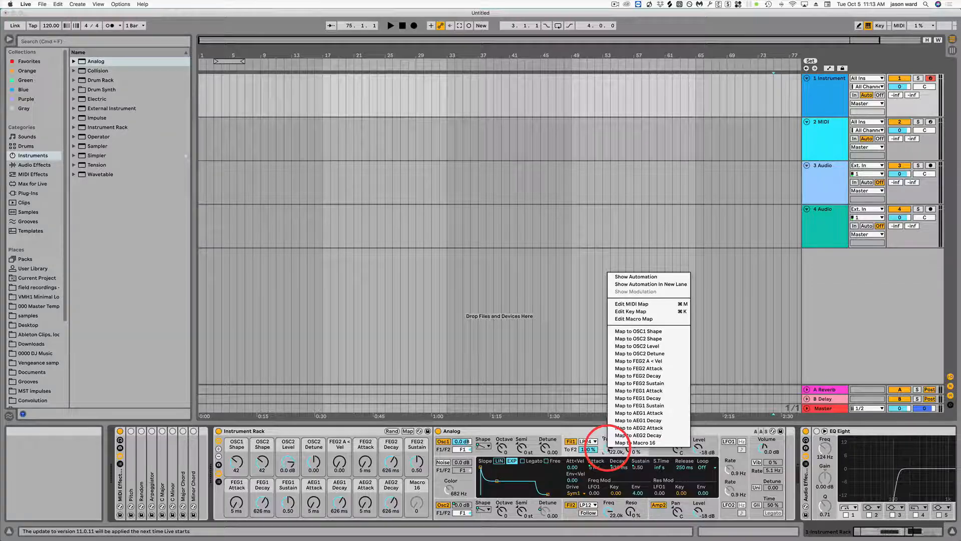
{"action": "left_click", "coordinate": [619, 444]}
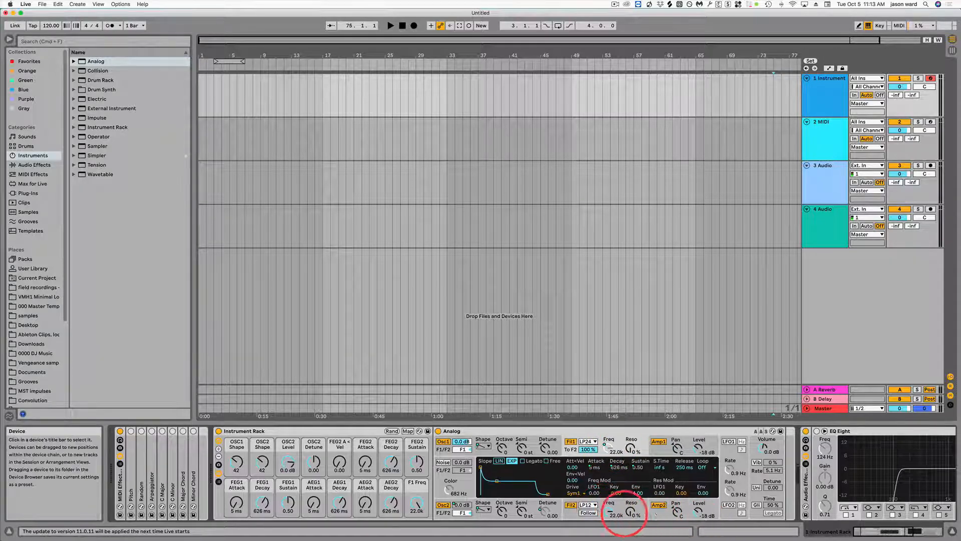
{"action": "right_click", "coordinate": [609, 512]}
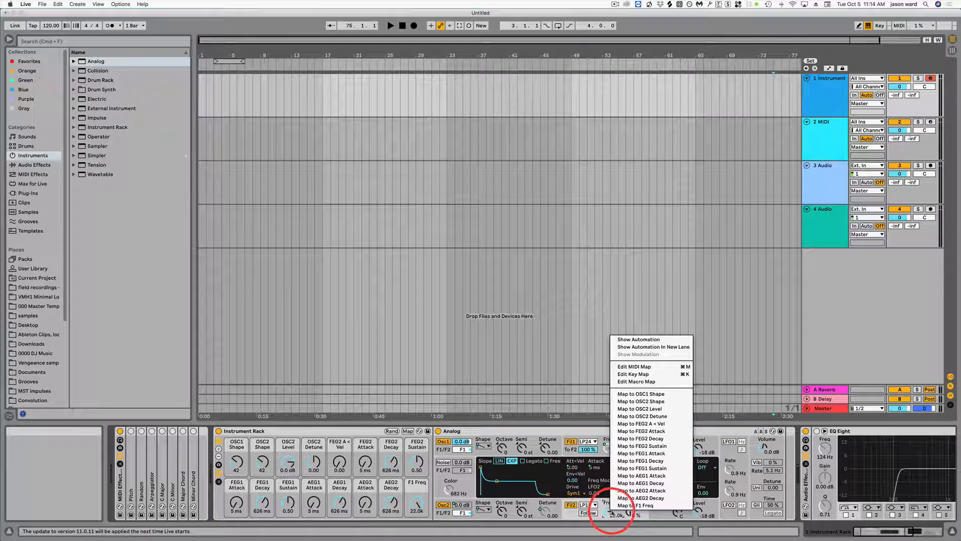
{"action": "left_click", "coordinate": [634, 506]}
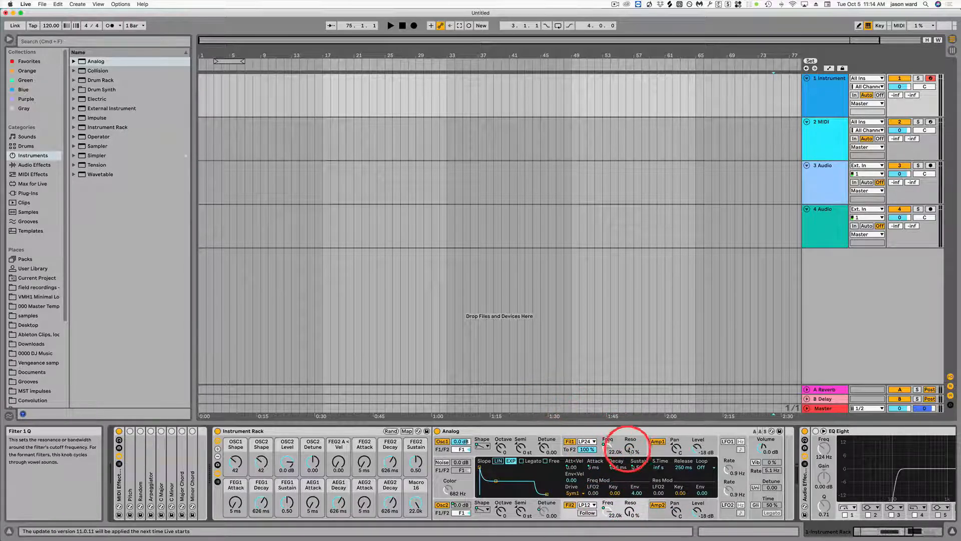
Step: Raise the resonance of Analog's Filter 1 and Filter 2 to 11 %
{"action": "left_click_drag", "start_coordinate": [629, 447], "coordinate": [630, 444]}
{"action": "left_click_drag", "start_coordinate": [629, 513], "coordinate": [630, 514]}
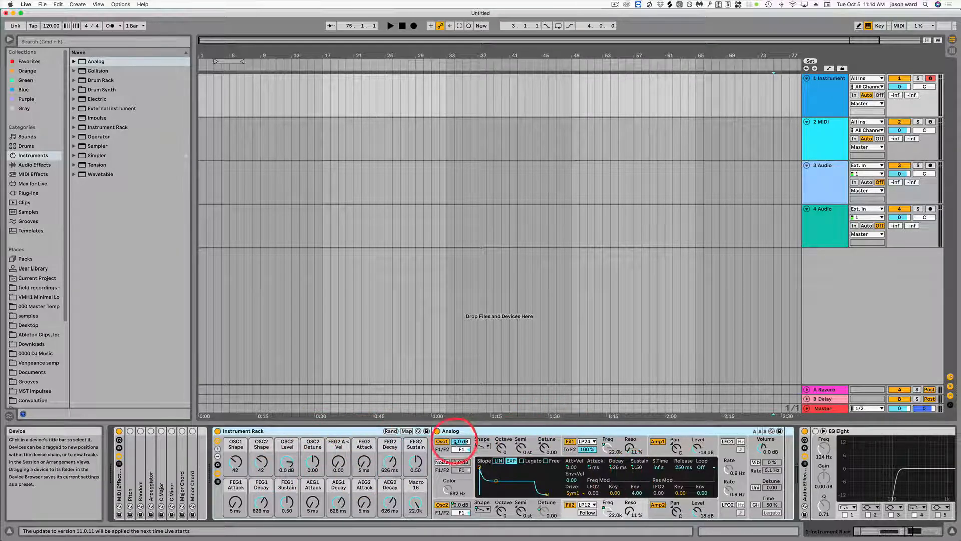
{"action": "left_click", "coordinate": [504, 433]}
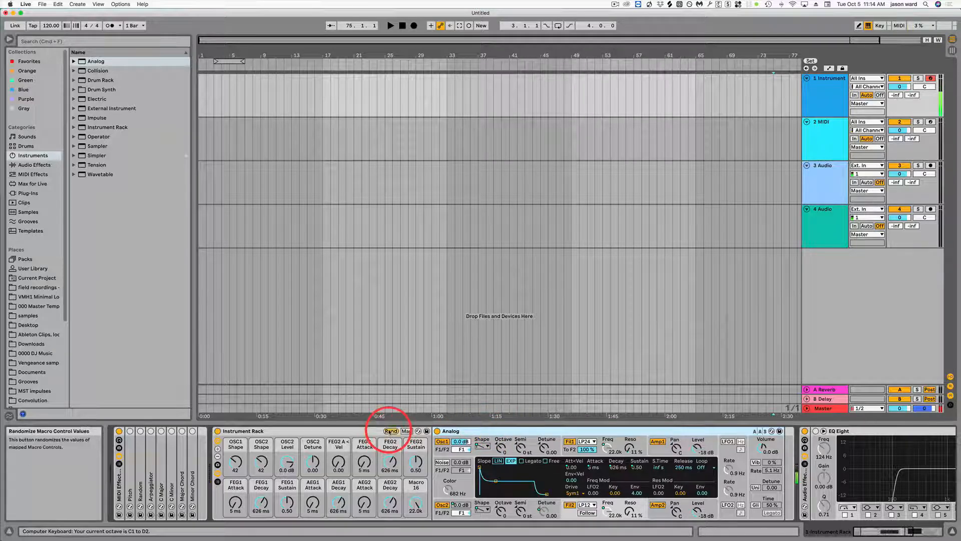
Step: Show the rack's Macro Variations, randomize the macros three times in all, and store the result as a new variation
{"action": "left_click", "coordinate": [390, 431]}
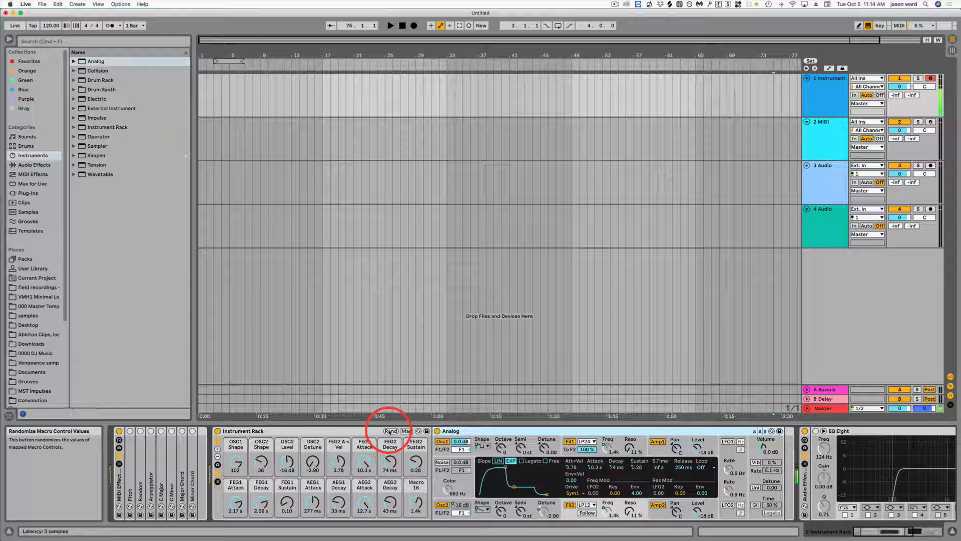
{"action": "left_click", "coordinate": [218, 449]}
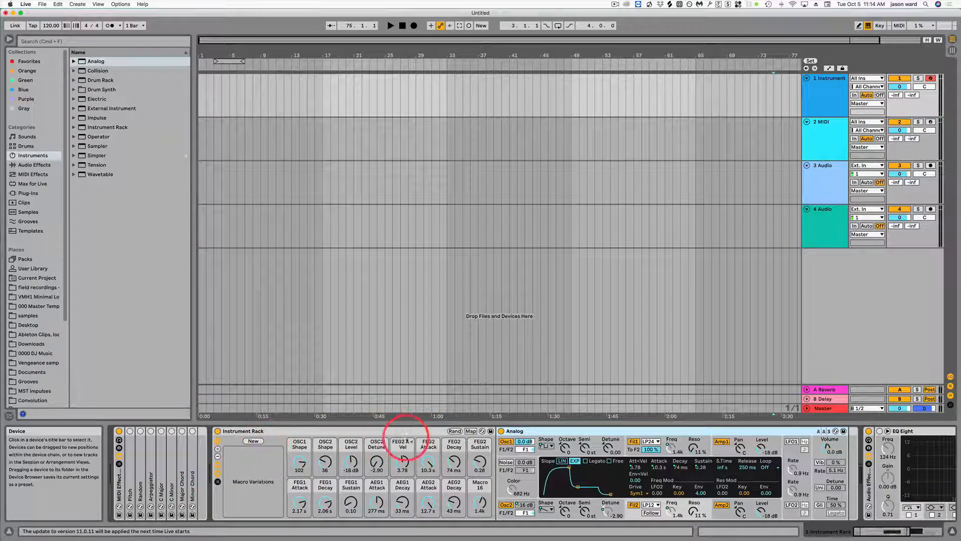
{"action": "left_click", "coordinate": [455, 431]}
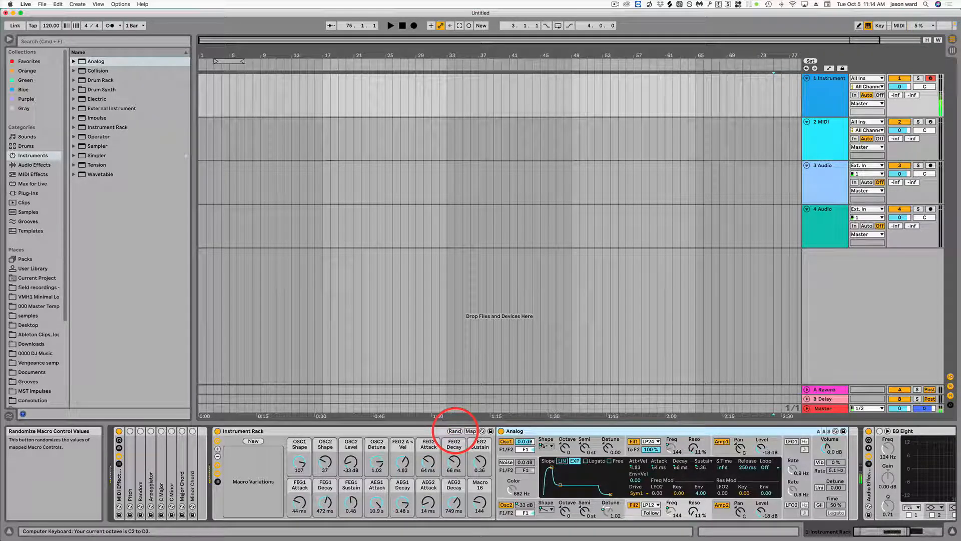
{"action": "left_click", "coordinate": [453, 431]}
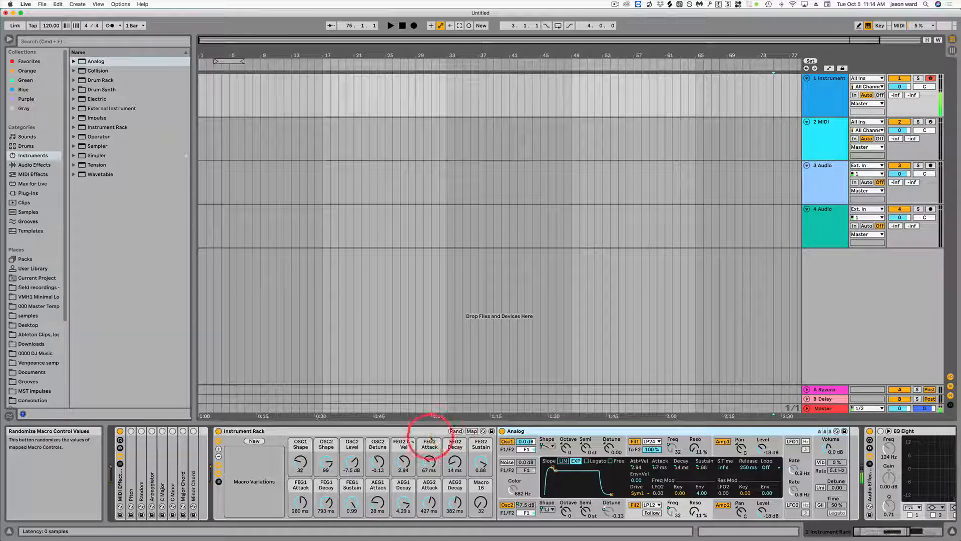
{"action": "left_click", "coordinate": [253, 440]}
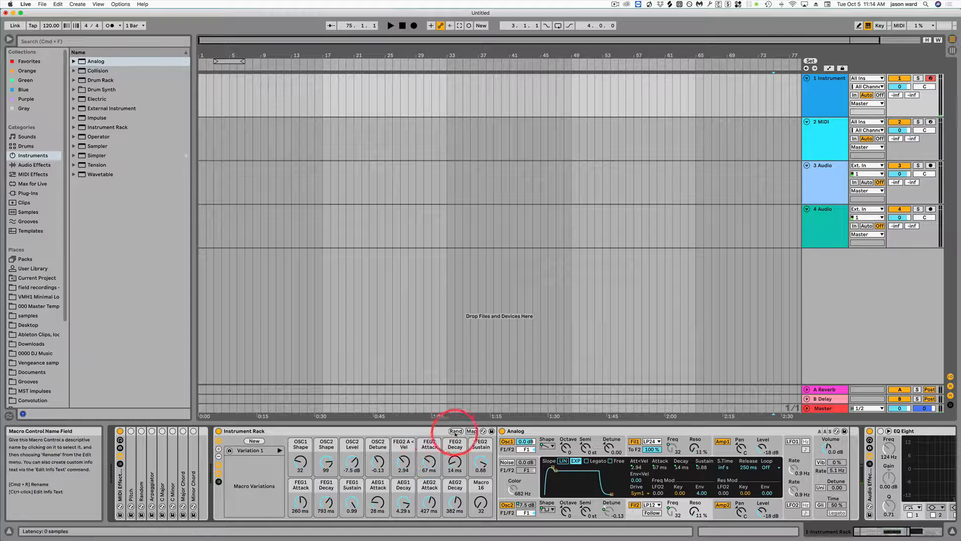
Step: Randomize the macros again and raise Analog's Amp 2 Level to about -11 dB
{"action": "left_click", "coordinate": [456, 431]}
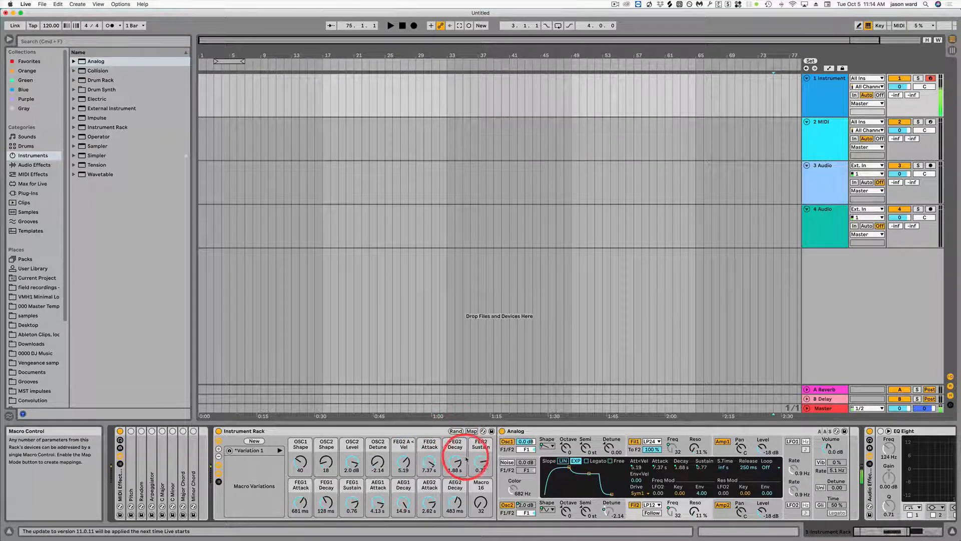
{"action": "left_click_drag", "start_coordinate": [770, 512], "coordinate": [761, 511]}
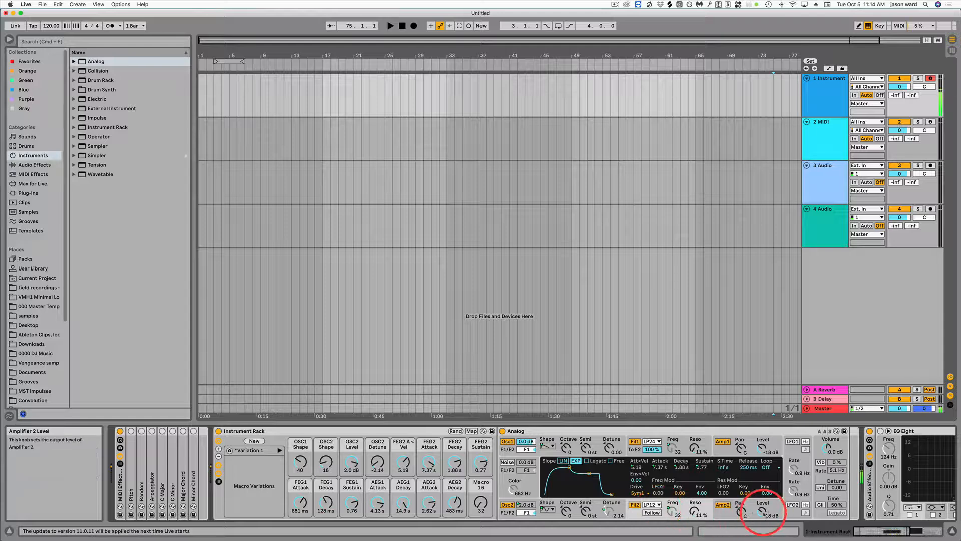
{"action": "left_click", "coordinate": [762, 448]}
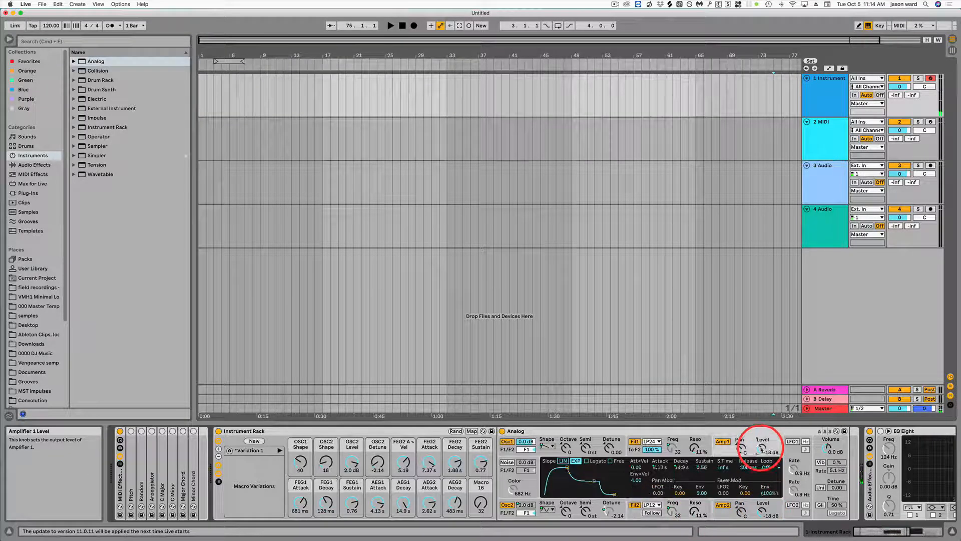
{"action": "left_click_drag", "start_coordinate": [761, 513], "coordinate": [761, 512]}
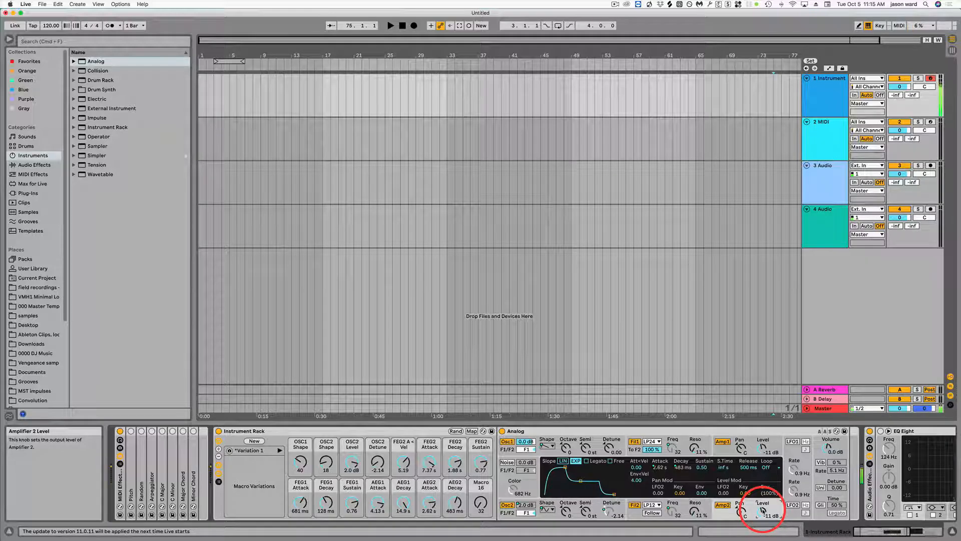
Step: Store the current macro settings as a new variation, randomize the Instrument Rack's macros, and store the result as another variation
{"action": "left_click", "coordinate": [255, 441]}
{"action": "left_click", "coordinate": [455, 432]}
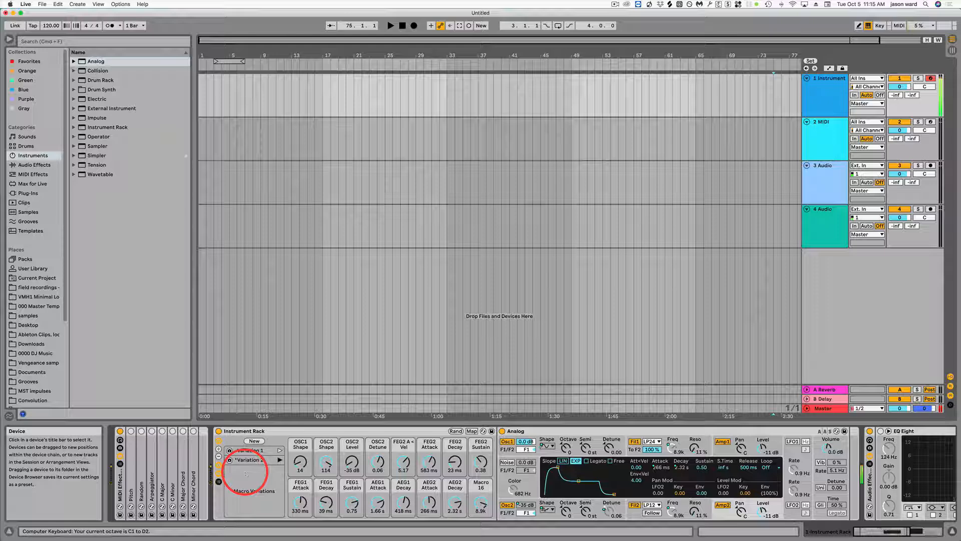
{"action": "left_click", "coordinate": [255, 441]}
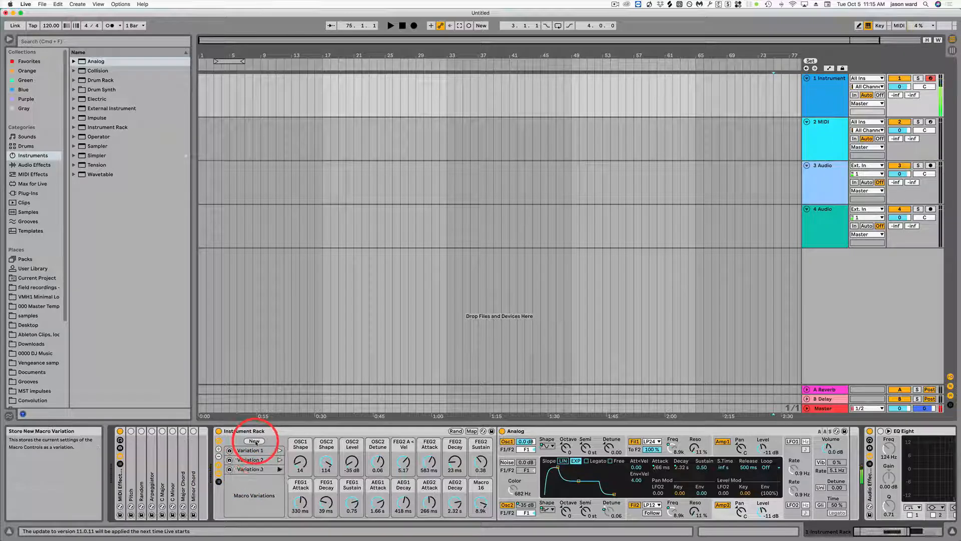
Step: Randomize the Instrument Rack's macros three times and store the last result as a new macro variation
{"action": "left_click", "coordinate": [456, 431]}
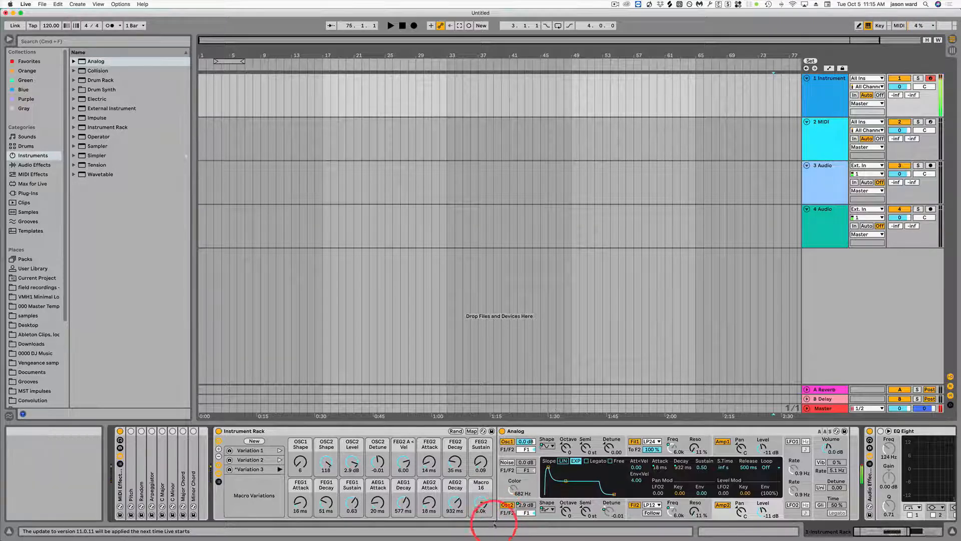
{"action": "left_click", "coordinate": [456, 431]}
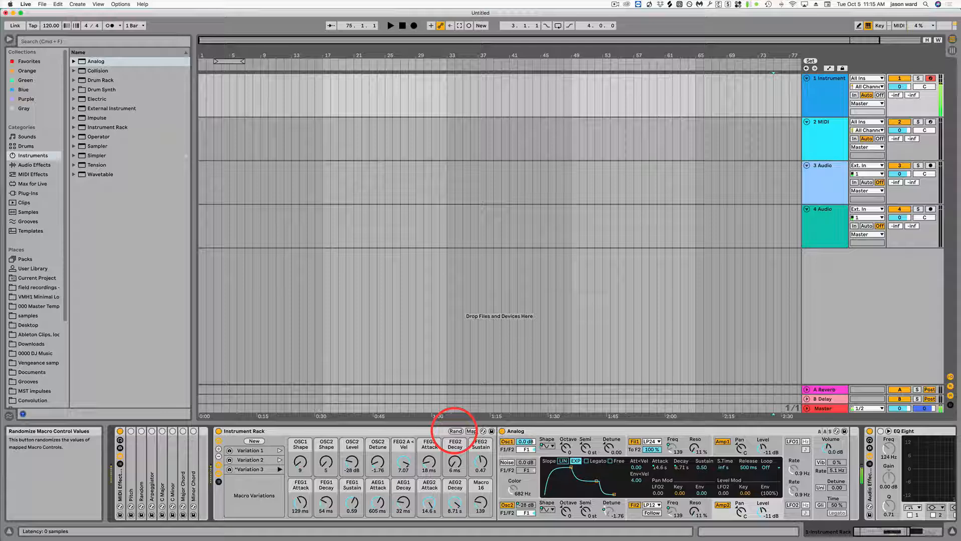
{"action": "left_click", "coordinate": [457, 431]}
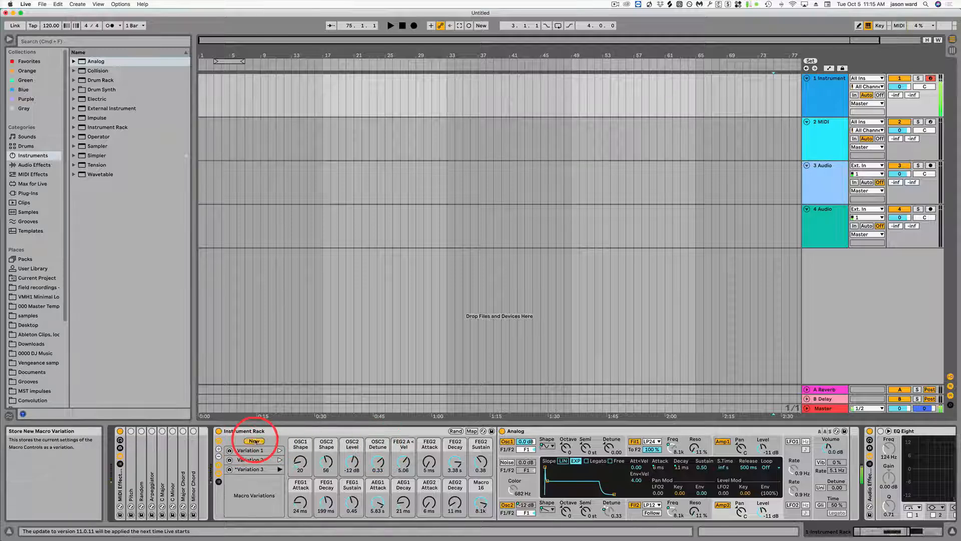
{"action": "left_click", "coordinate": [254, 441]}
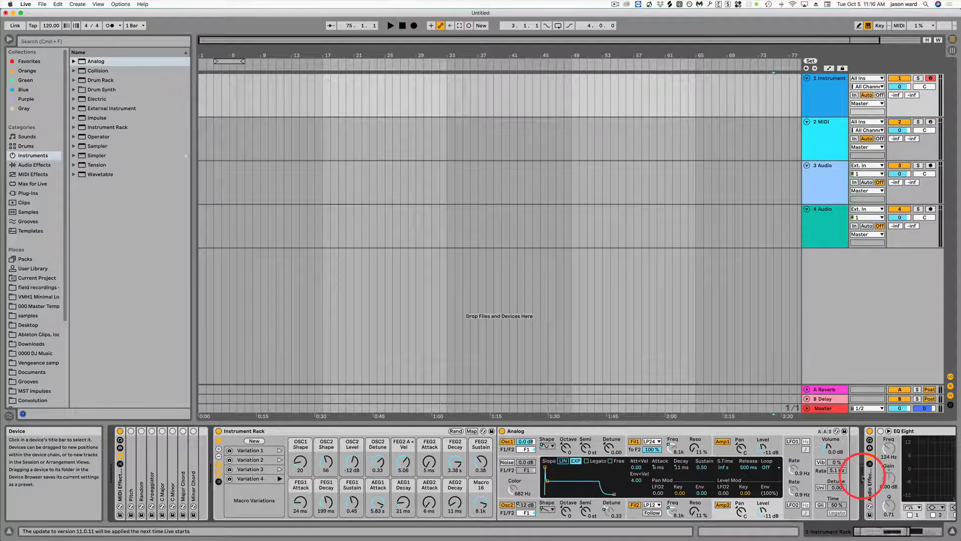
Step: Add a Grain Delay from the Delay & Loop audio effects between Analog and the EQ Eight rack, grouped in its own Audio Effect Rack
{"action": "scroll", "coordinate": [862, 479], "scroll_direction": "right", "scroll_amount": 10}
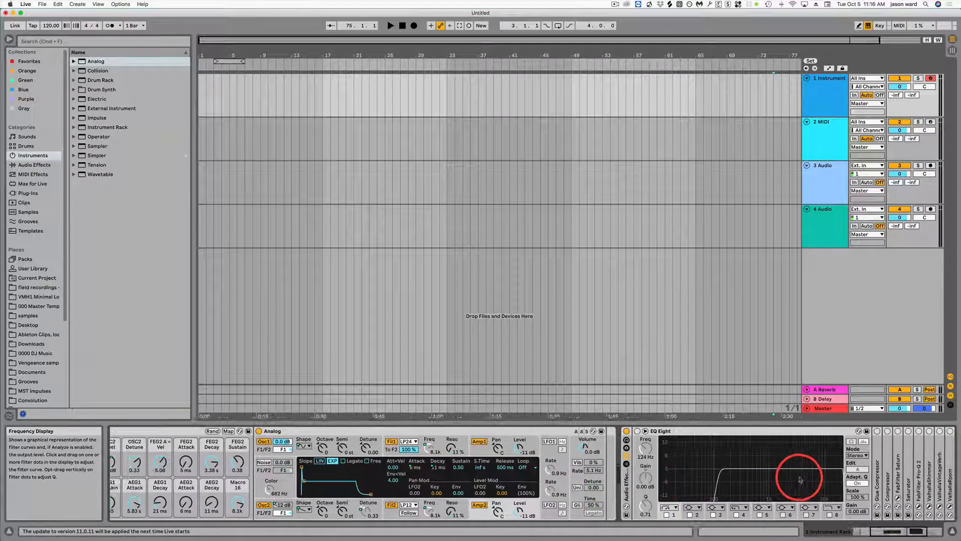
{"action": "scroll", "coordinate": [890, 461], "scroll_direction": "right", "scroll_amount": 8}
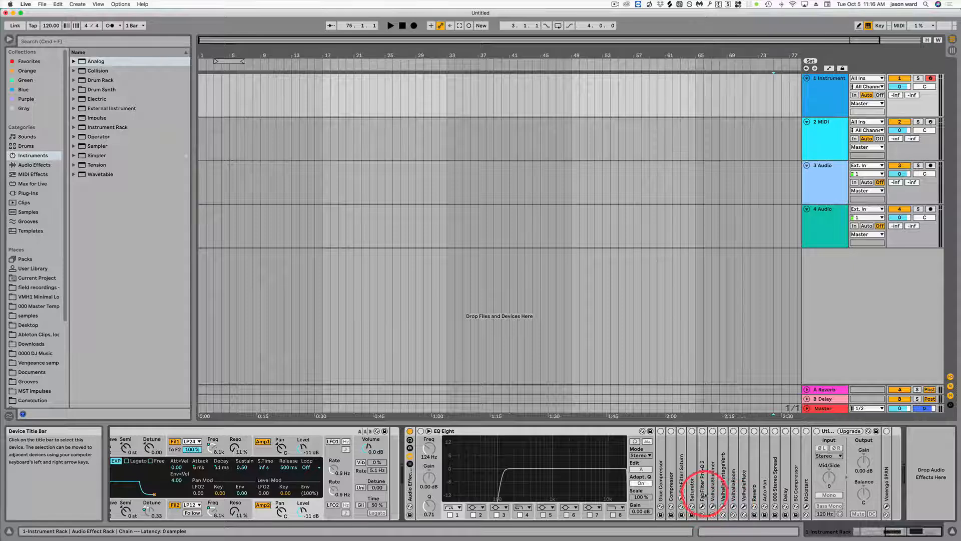
{"action": "scroll", "coordinate": [705, 490], "scroll_direction": "left", "scroll_amount": 3}
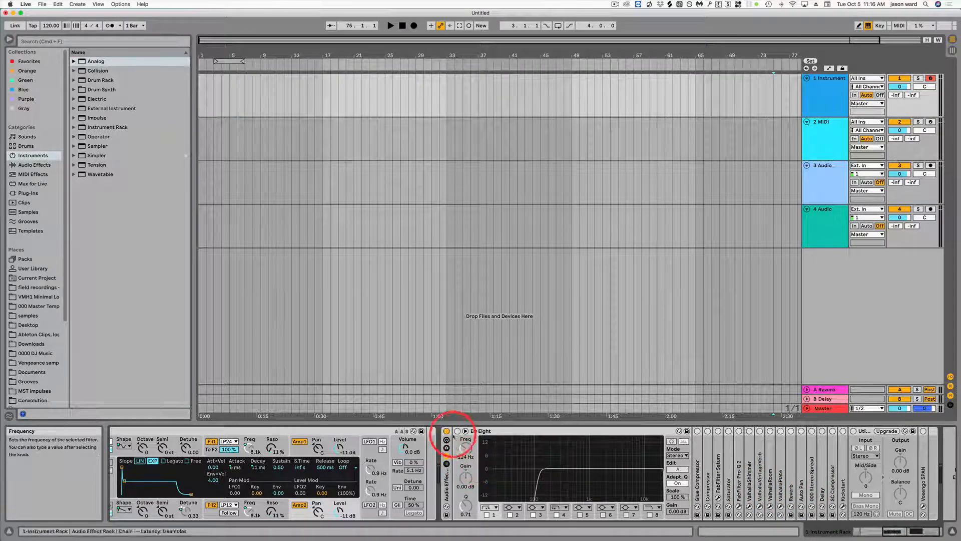
{"action": "scroll", "coordinate": [508, 489], "scroll_direction": "left", "scroll_amount": 5}
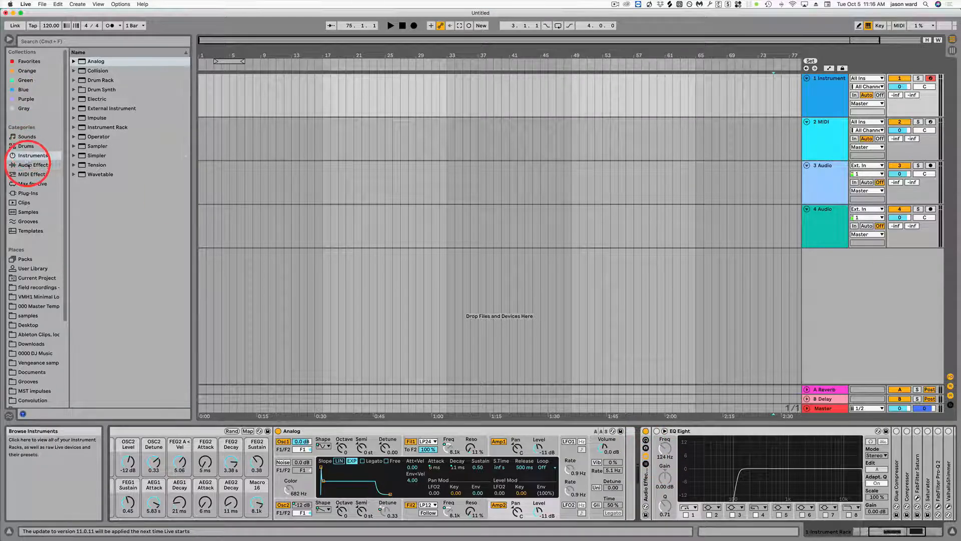
{"action": "left_click", "coordinate": [32, 165]}
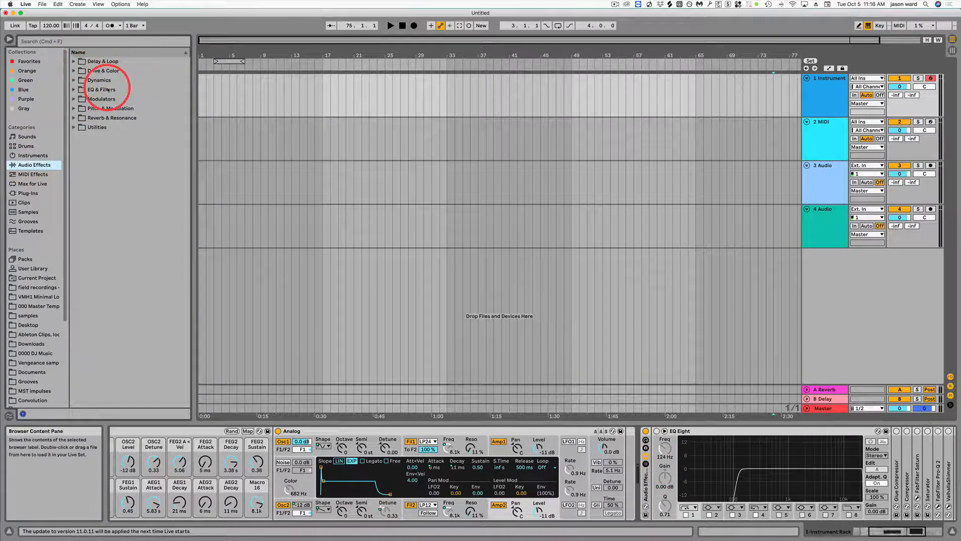
{"action": "left_click", "coordinate": [75, 62]}
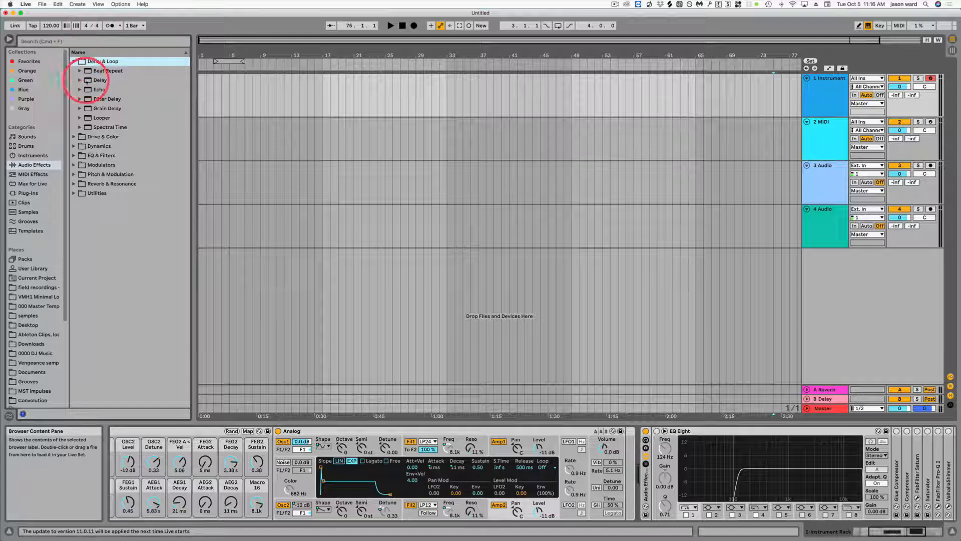
{"action": "left_click_drag", "start_coordinate": [80, 106], "coordinate": [632, 457]}
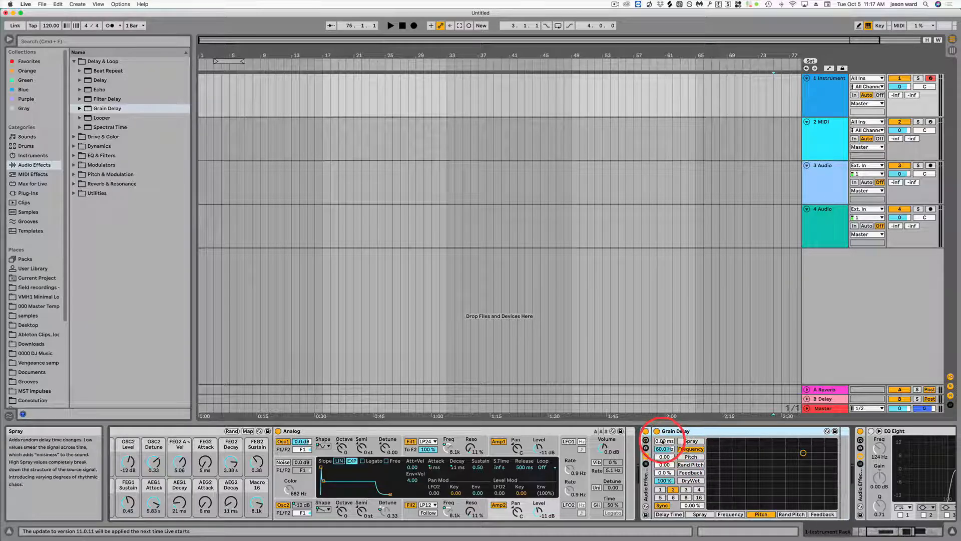
Step: Map Grain Delay's Spray, Frequency, Pitch, Rand Pitch and Feedback to Macros 1, 2, 3, 4 and 5 of the Audio Effect Rack
{"action": "right_click", "coordinate": [664, 442]}
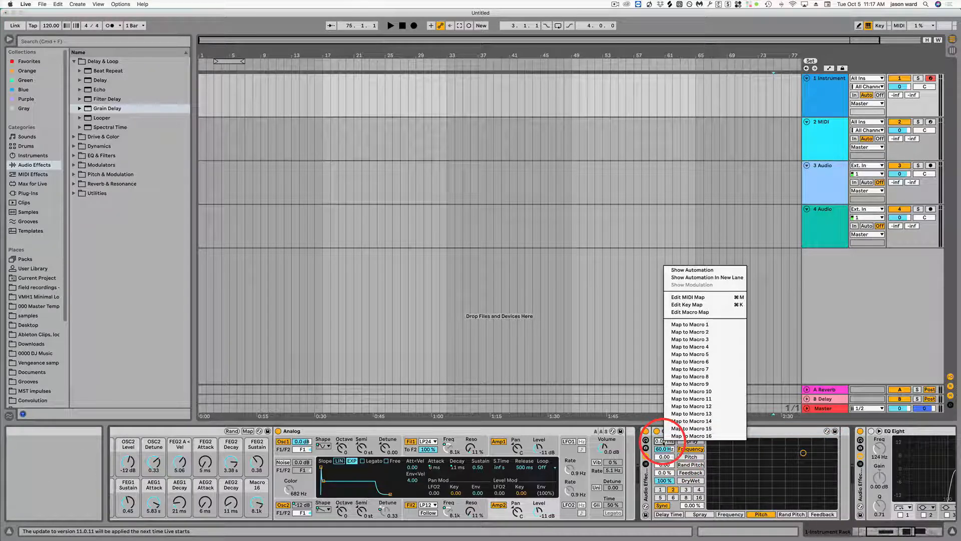
{"action": "left_click", "coordinate": [690, 324]}
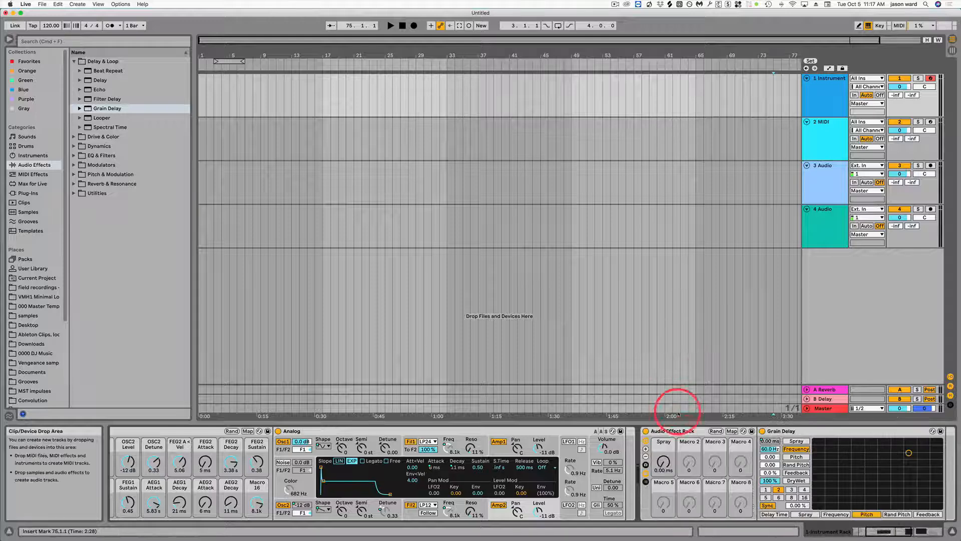
{"action": "right_click", "coordinate": [773, 449]}
{"action": "left_click", "coordinate": [798, 333]}
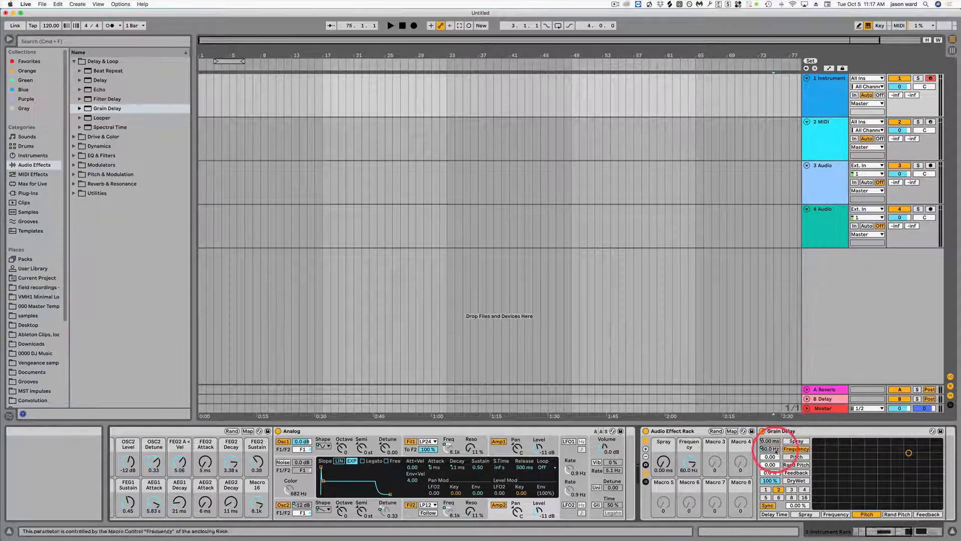
{"action": "right_click", "coordinate": [775, 457]}
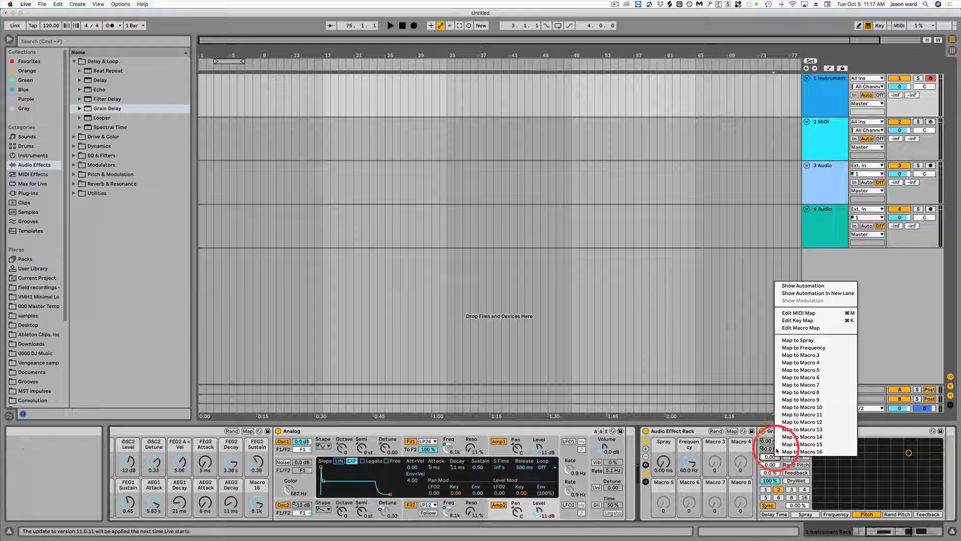
{"action": "left_click", "coordinate": [801, 355]}
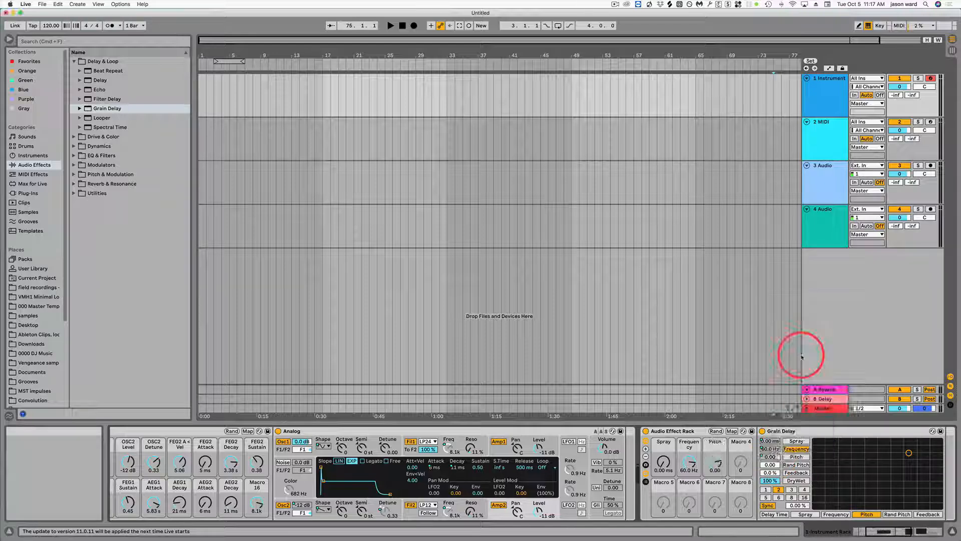
{"action": "right_click", "coordinate": [771, 465]}
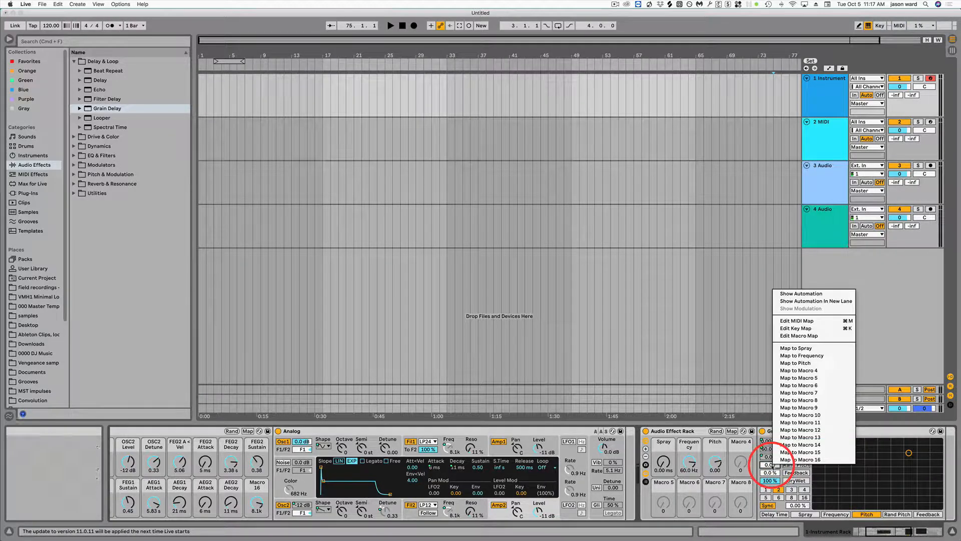
{"action": "left_click", "coordinate": [806, 369]}
{"action": "right_click", "coordinate": [770, 473]}
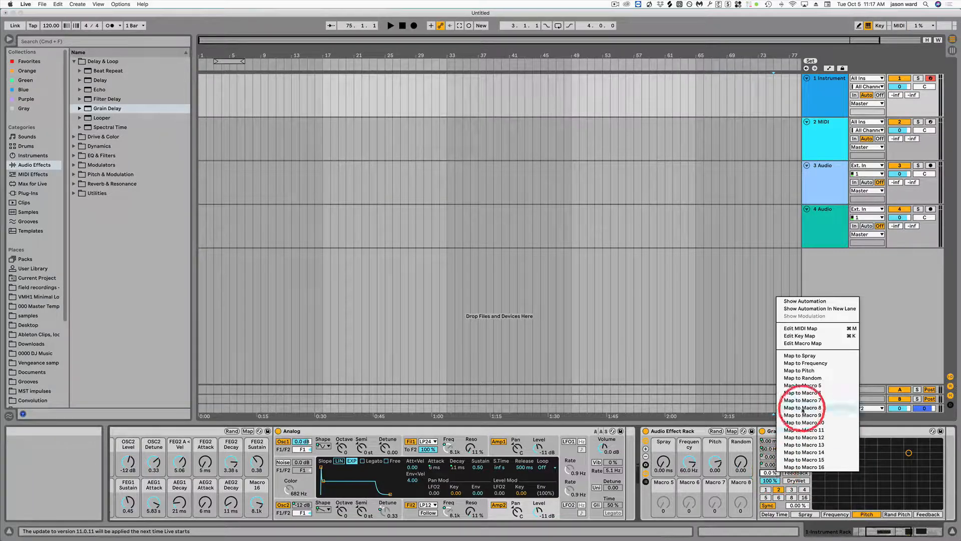
{"action": "left_click", "coordinate": [806, 385]}
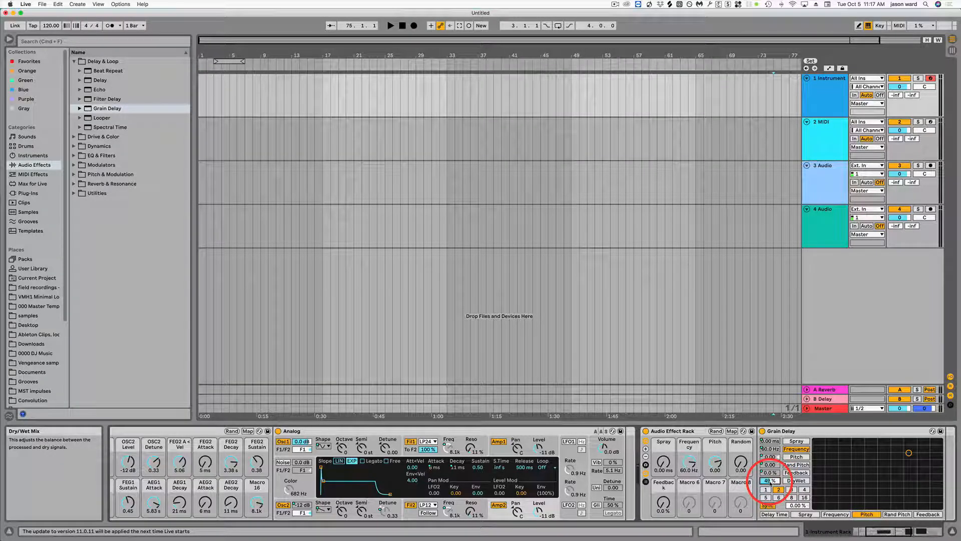
Step: Set Grain Delay's Dry/Wet to 50 %, and map Sync to Macro 6 and the beat division to Macro 7
{"action": "right_click", "coordinate": [769, 507]}
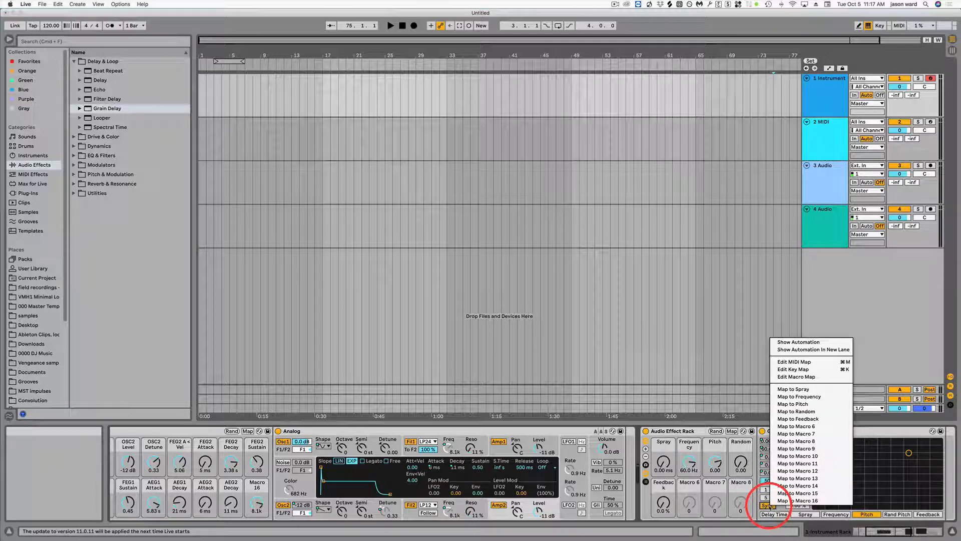
{"action": "left_click", "coordinate": [792, 429]}
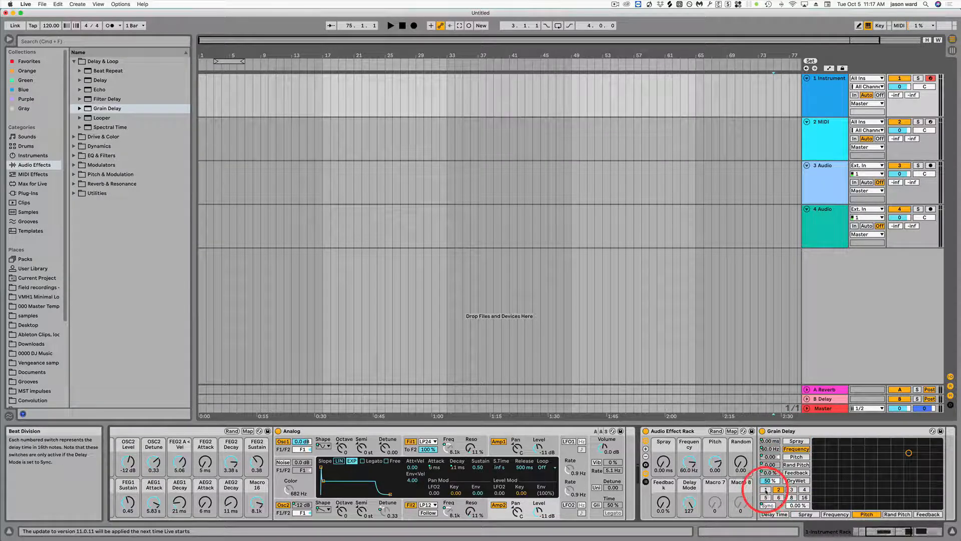
{"action": "right_click", "coordinate": [766, 490]}
{"action": "left_click", "coordinate": [802, 419]}
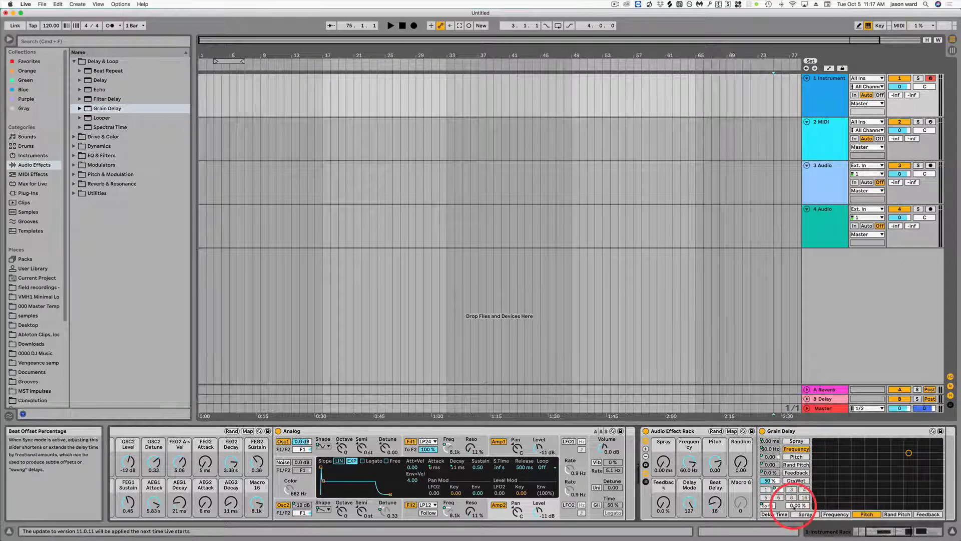
Step: Bypass the Grain Delay rack for comparison, lower the computer MIDI keyboard by one octave to C2, and re-enable the rack
{"action": "scroll", "coordinate": [796, 496], "scroll_direction": "right", "scroll_amount": 2}
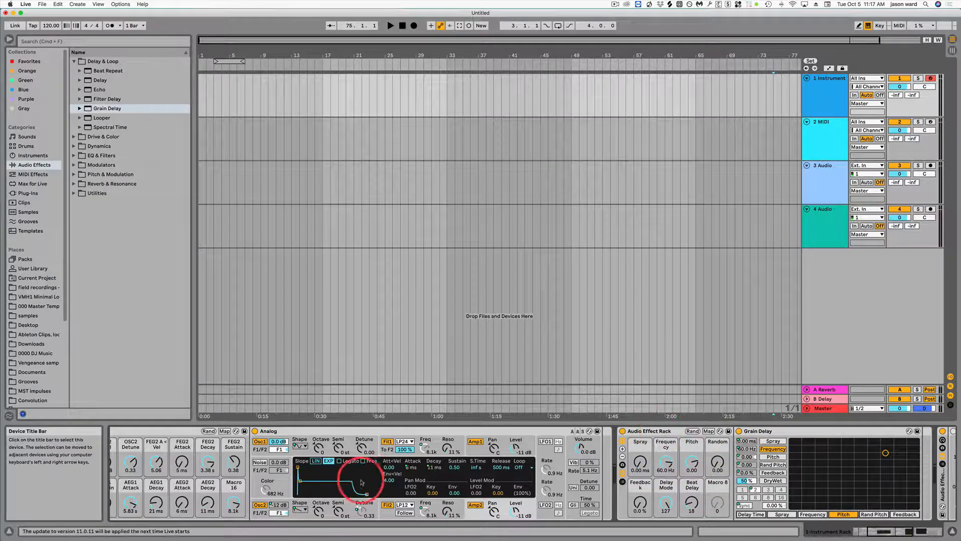
{"action": "mouse_move", "coordinate": [250, 430]}
{"action": "left_mouse_down"}
{"action": "mouse_move", "coordinate": [172, 422]}
{"action": "mouse_move", "coordinate": [254, 435]}
{"action": "left_mouse_up"}
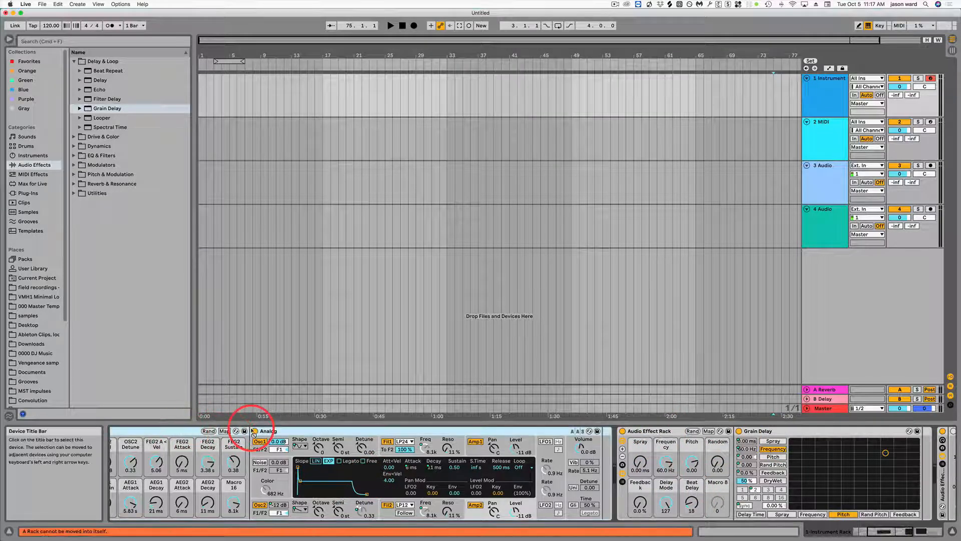
{"action": "left_click", "coordinate": [623, 431]}
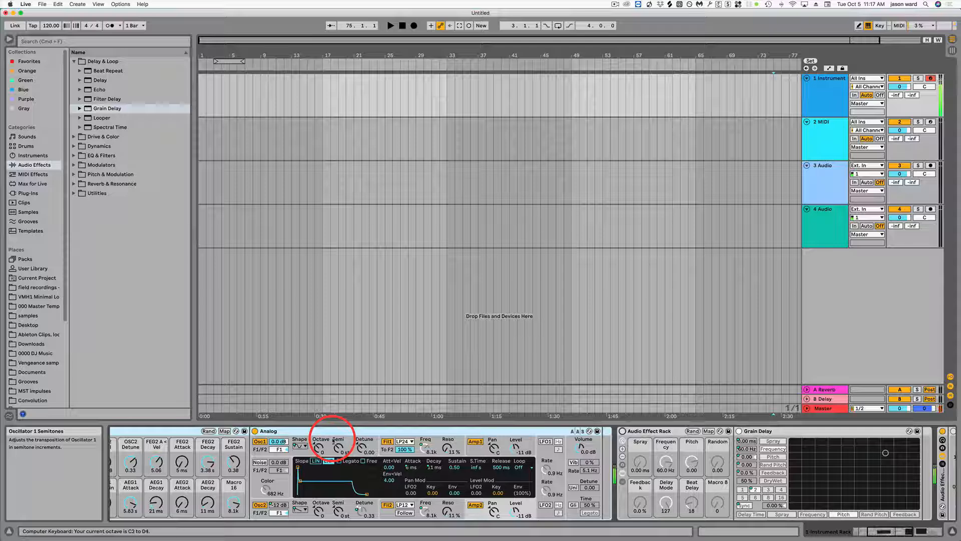
{"action": "key", "text": "z"}
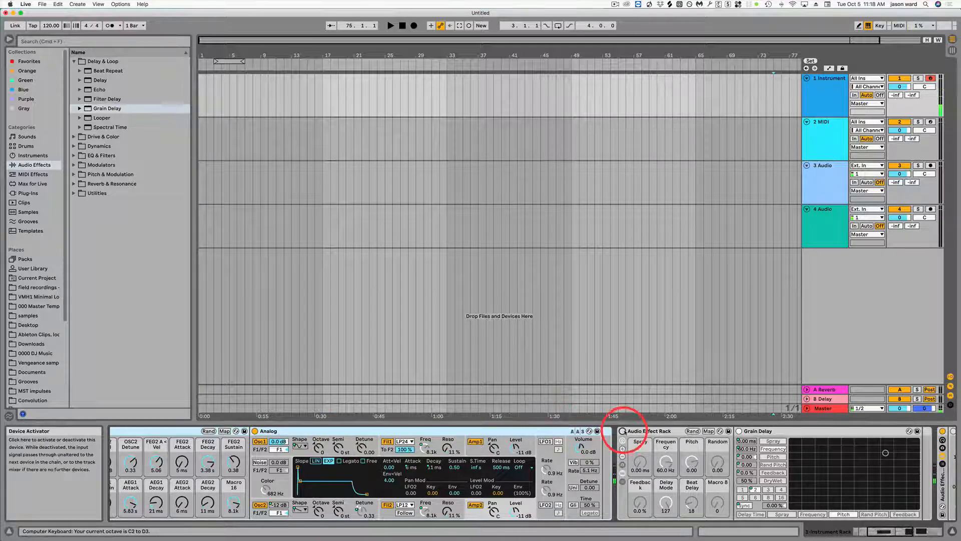
{"action": "left_click", "coordinate": [623, 431]}
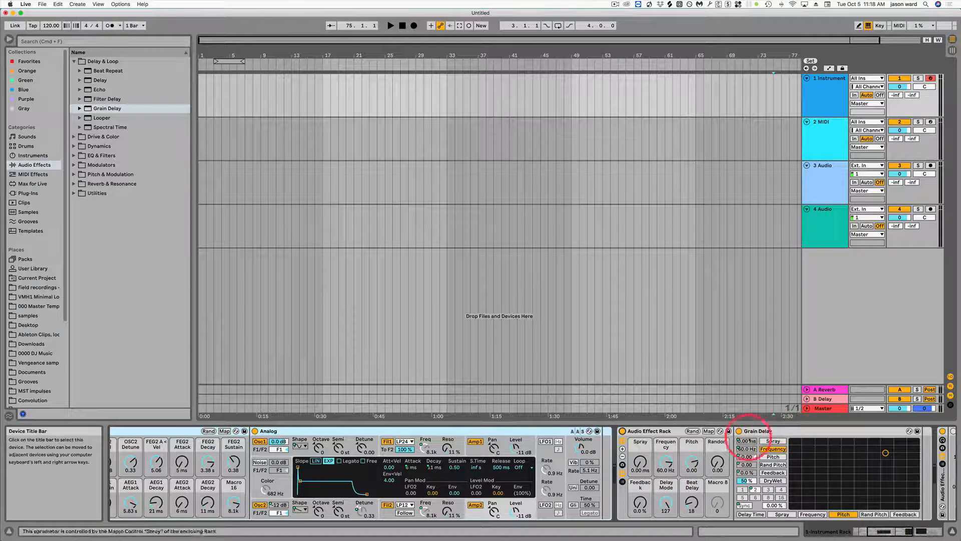
Step: Randomize the Grain Delay rack's macros twice, setting Dry/Wet to 70 % in between, and compare the sound with the rack off and on
{"action": "left_click", "coordinate": [672, 432]}
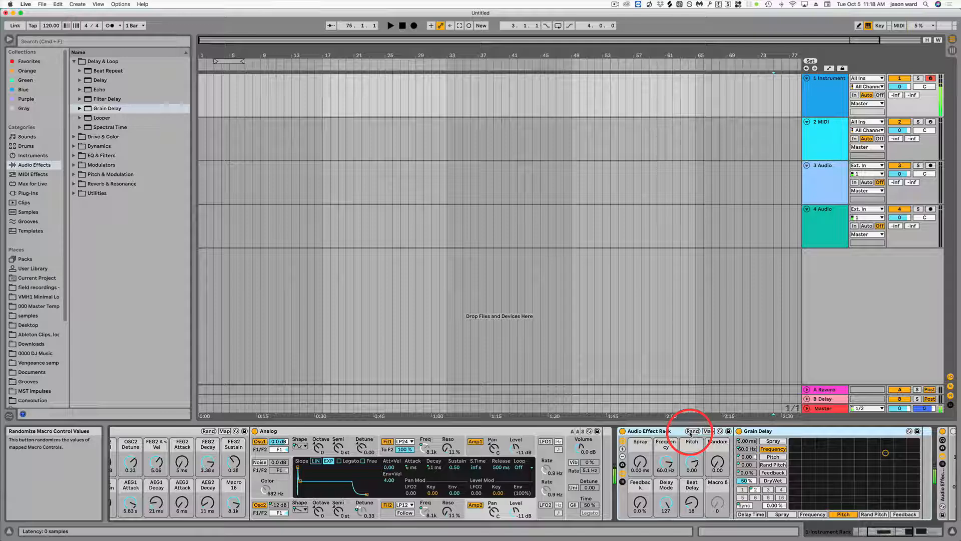
{"action": "left_click", "coordinate": [691, 431]}
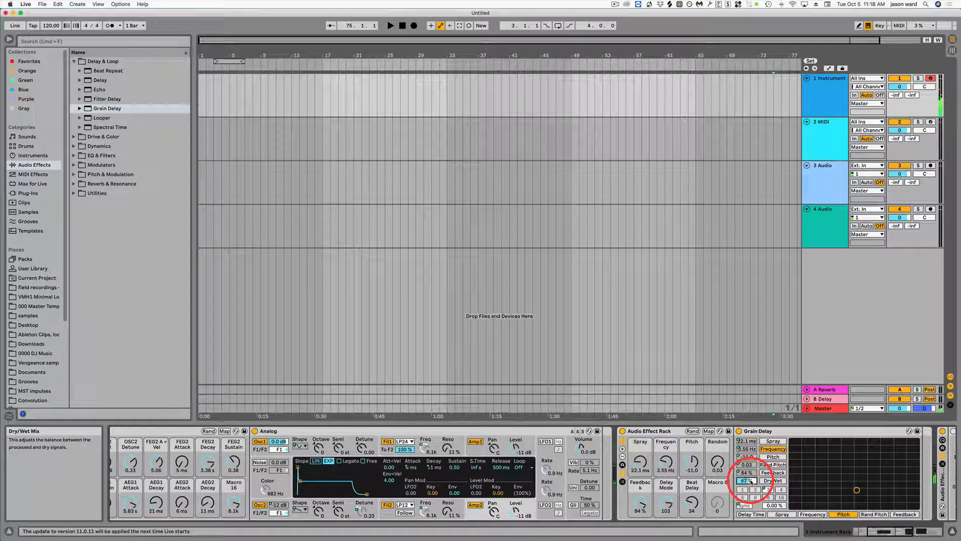
{"action": "left_click_drag", "start_coordinate": [751, 482], "coordinate": [752, 481]}
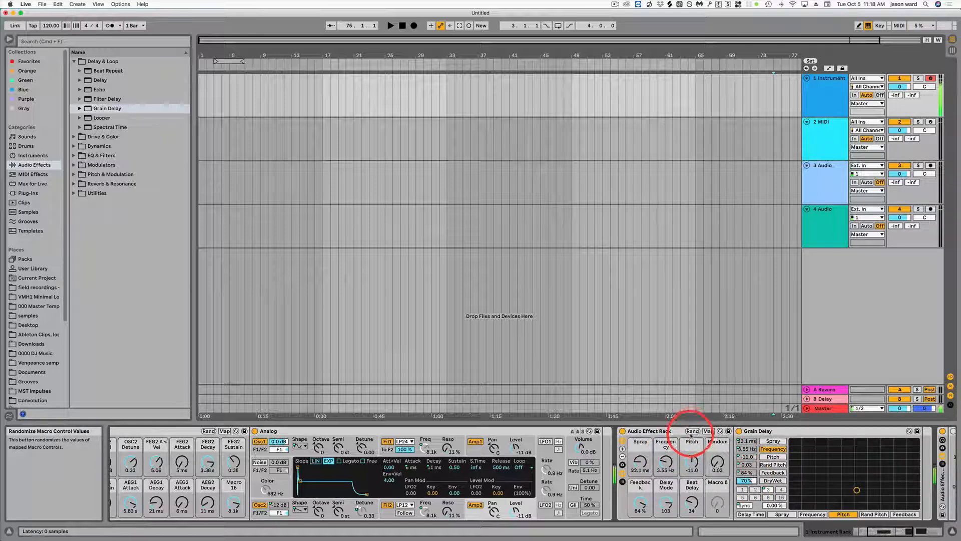
{"action": "left_click", "coordinate": [692, 431]}
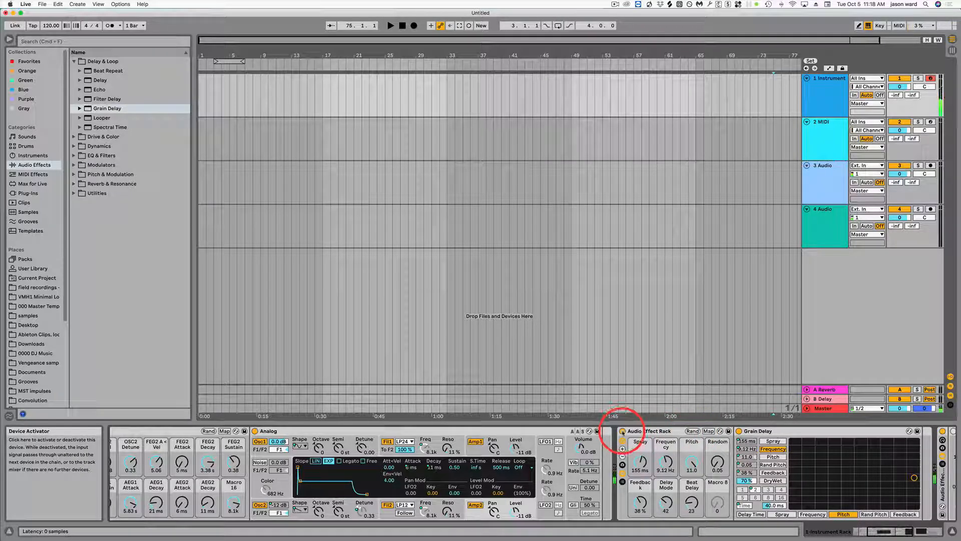
{"action": "left_click", "coordinate": [622, 432]}
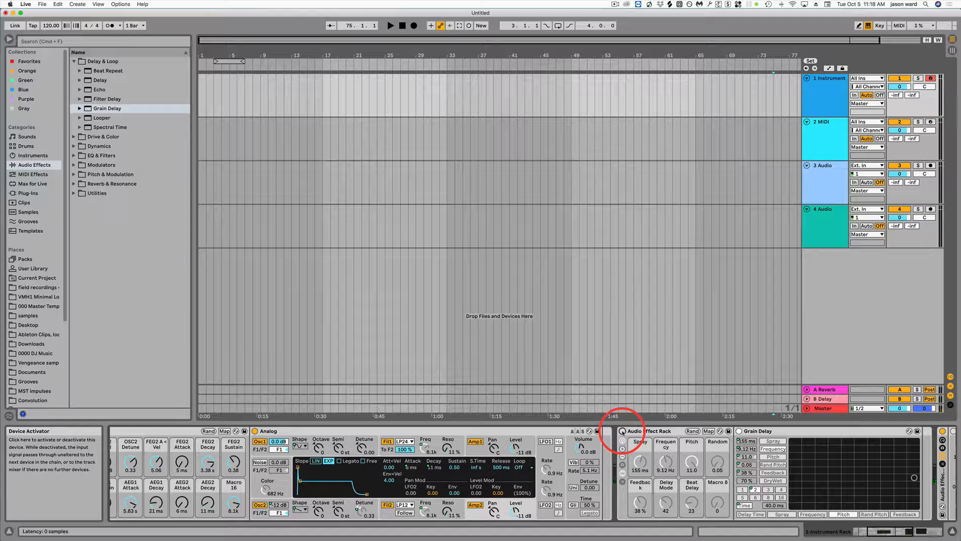
{"action": "left_click", "coordinate": [622, 432]}
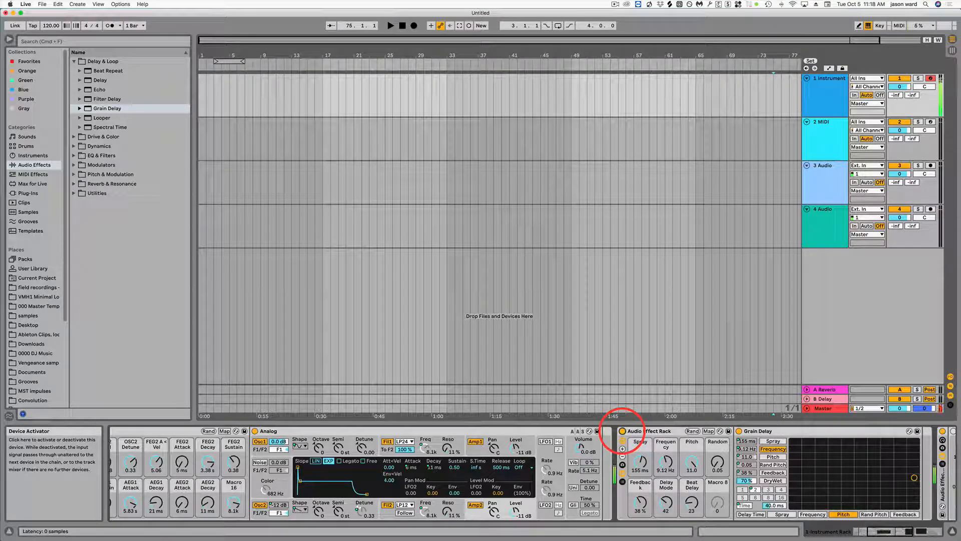
Step: Show the Grain Delay rack's macro variations, store the current sound, and randomize and store two more variations
{"action": "left_click", "coordinate": [623, 465]}
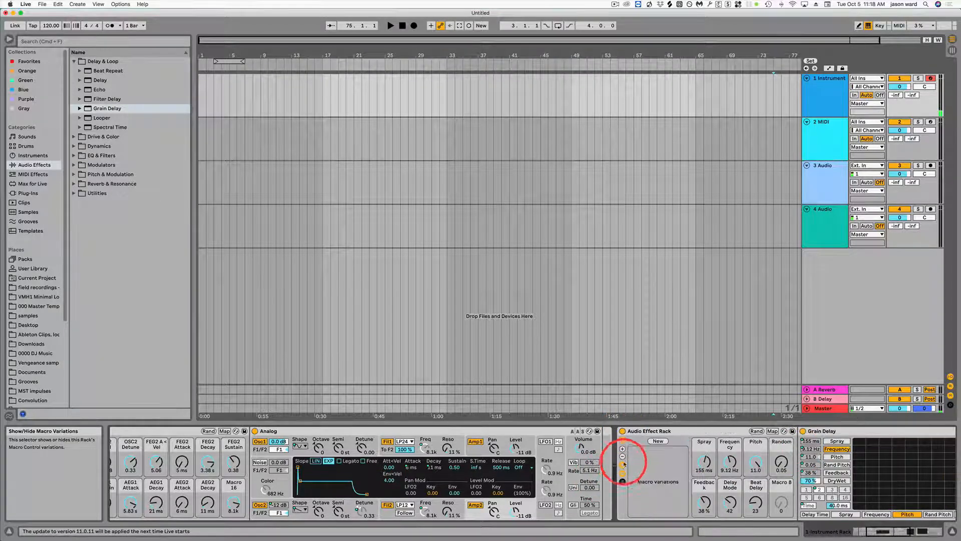
{"action": "left_click", "coordinate": [658, 441]}
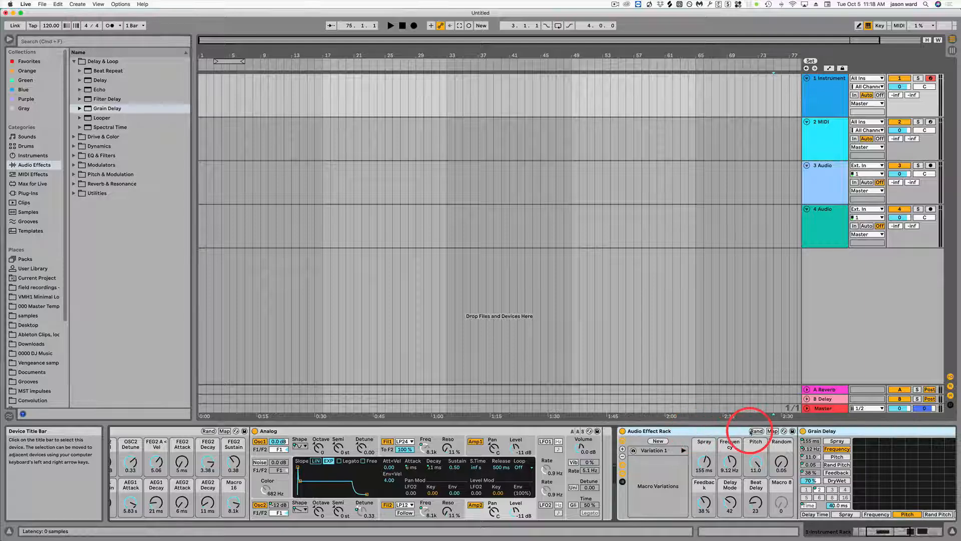
{"action": "left_click", "coordinate": [756, 431]}
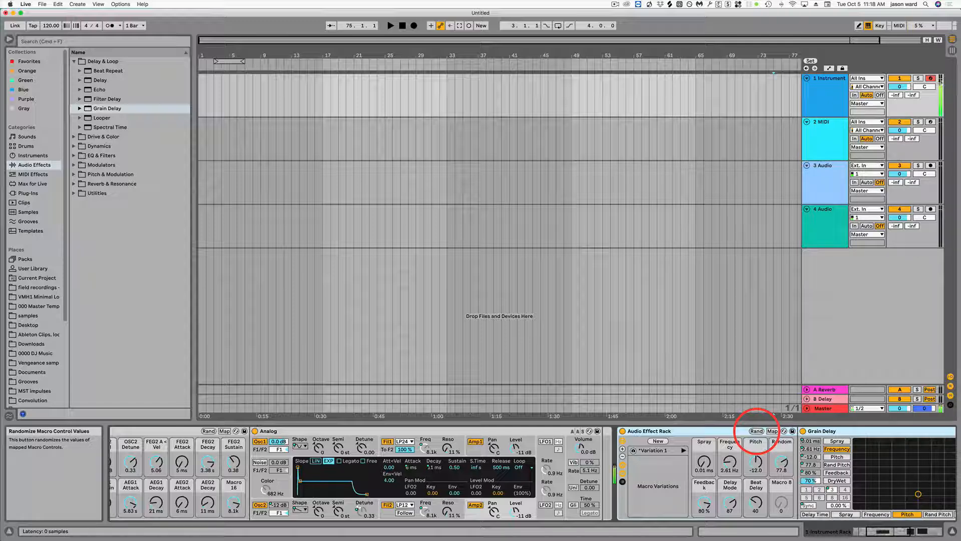
{"action": "left_click", "coordinate": [658, 442]}
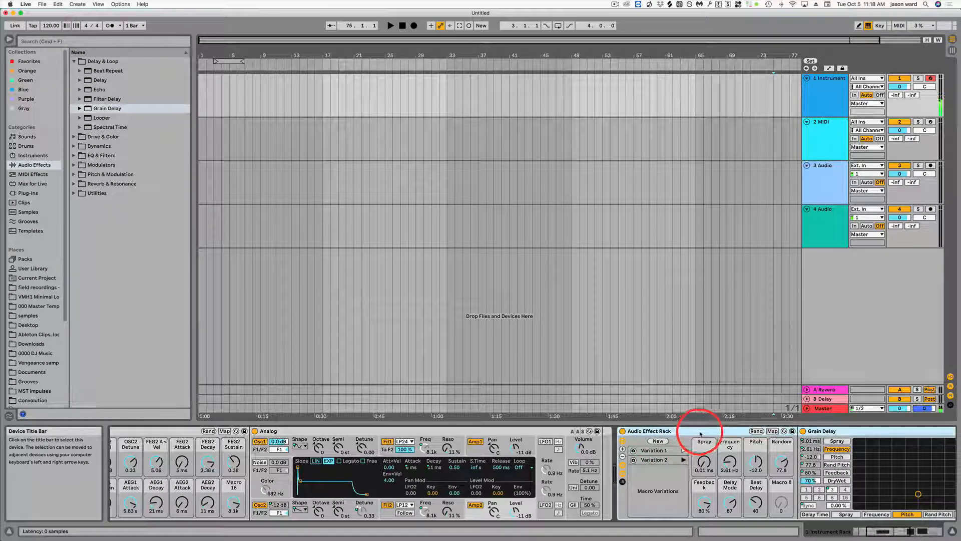
{"action": "left_click", "coordinate": [757, 431]}
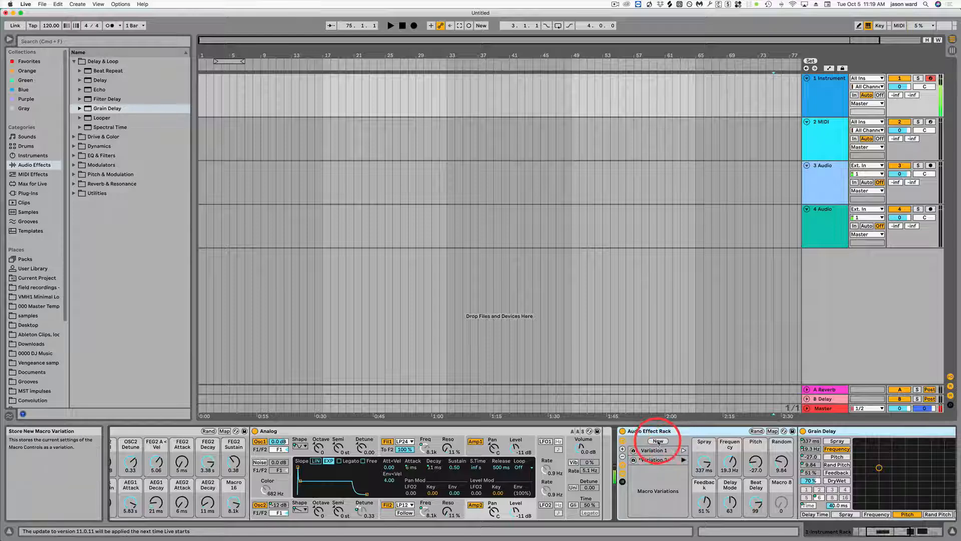
{"action": "left_click", "coordinate": [659, 441]}
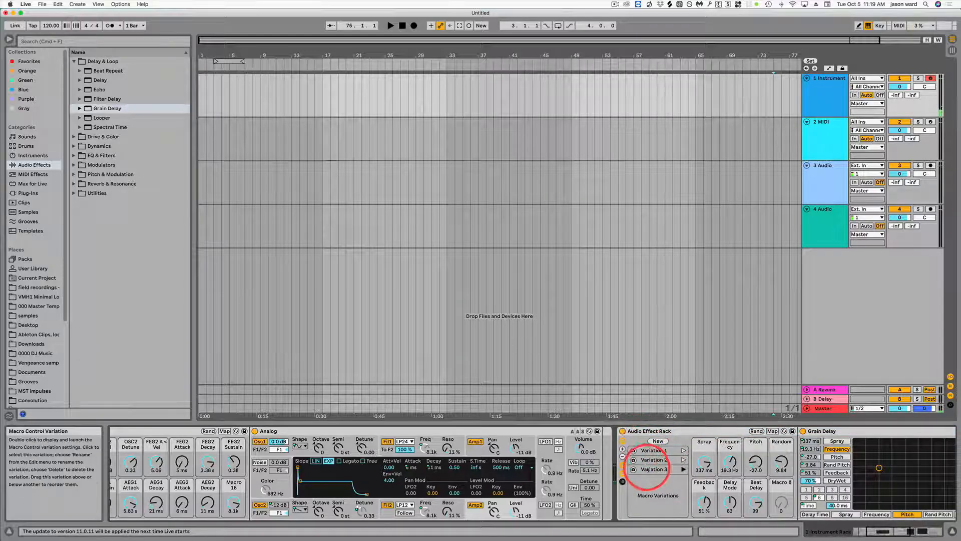
Step: Randomize the Grain Delay rack's macros three times and store the last sound as a fourth variation
{"action": "scroll", "coordinate": [682, 441], "scroll_direction": "right", "scroll_amount": 3}
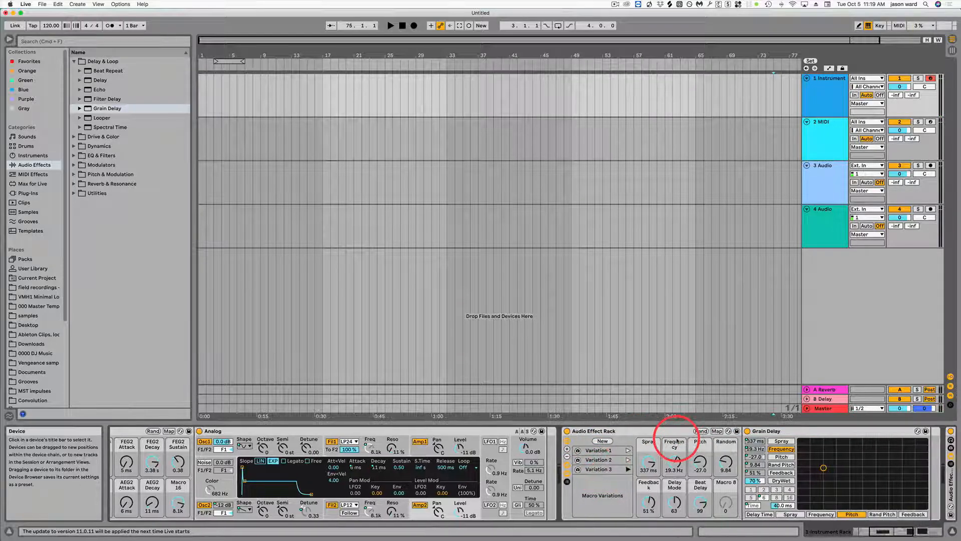
{"action": "left_click", "coordinate": [701, 431]}
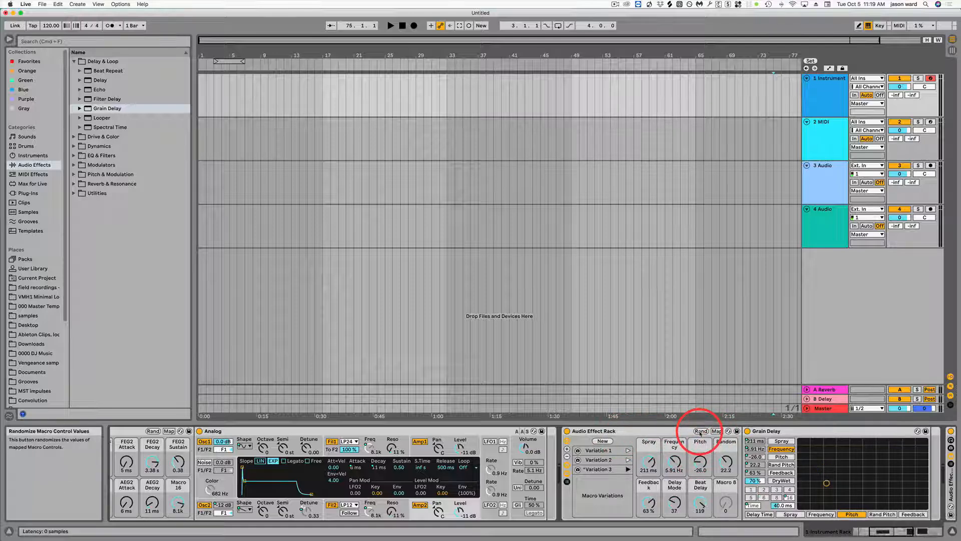
{"action": "left_click", "coordinate": [701, 431]}
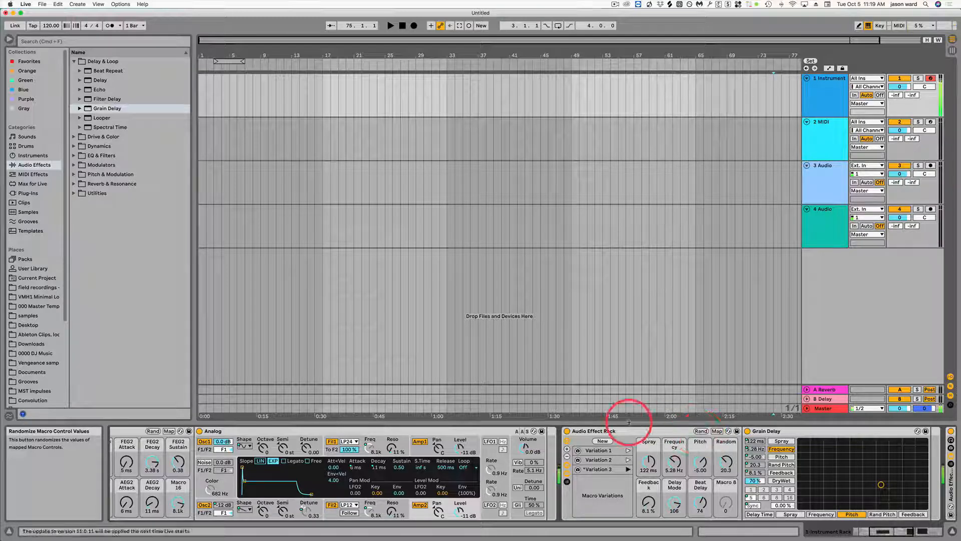
{"action": "left_click", "coordinate": [701, 431]}
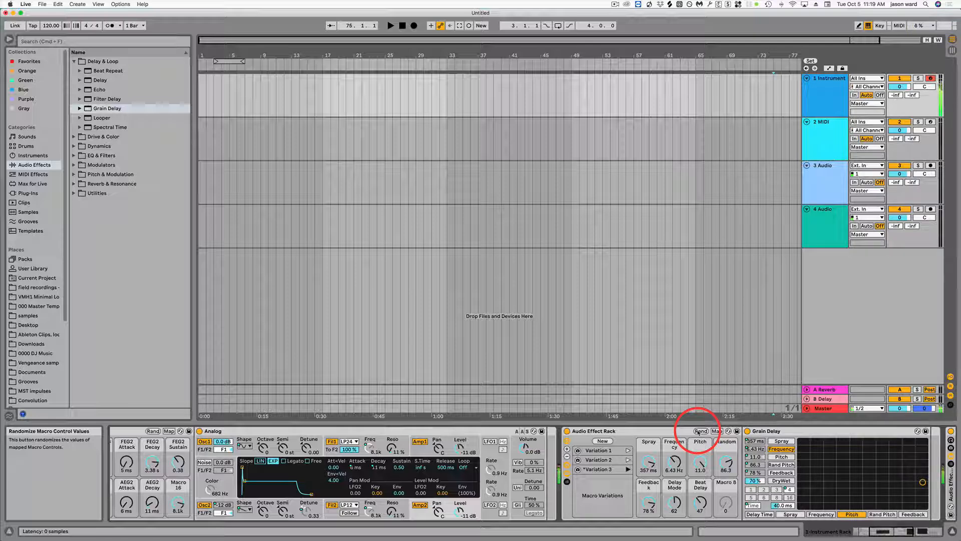
{"action": "left_click", "coordinate": [603, 441]}
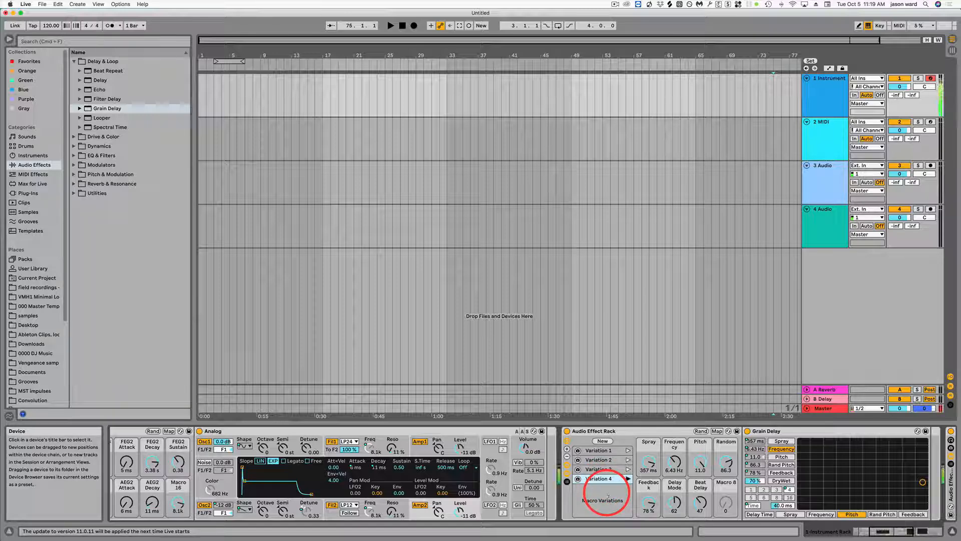
Step: Randomize the macros, set Delay Mode to 38 and map Grain Delay's delay time to Macro 8, storing the sound as a fifth variation
{"action": "left_click", "coordinate": [701, 432]}
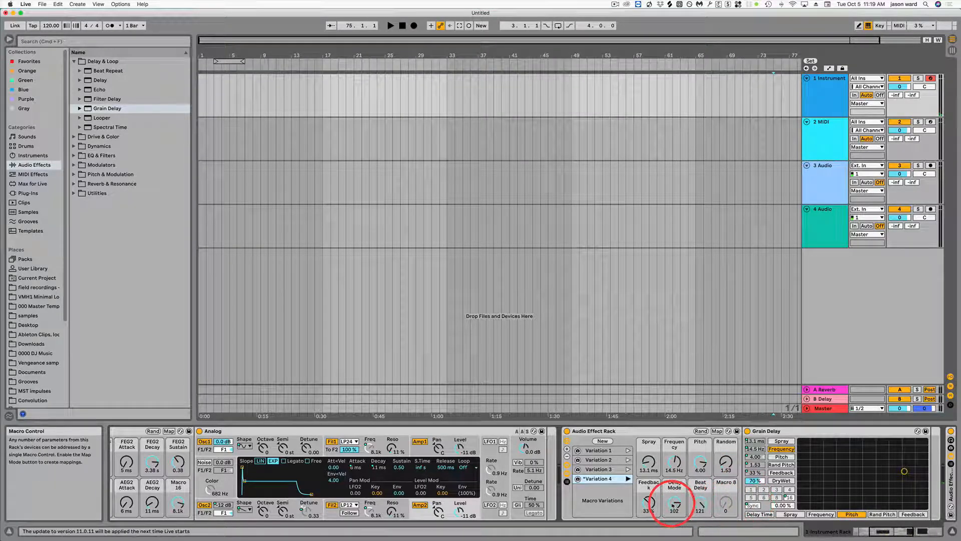
{"action": "left_click_drag", "start_coordinate": [675, 503], "coordinate": [677, 501]}
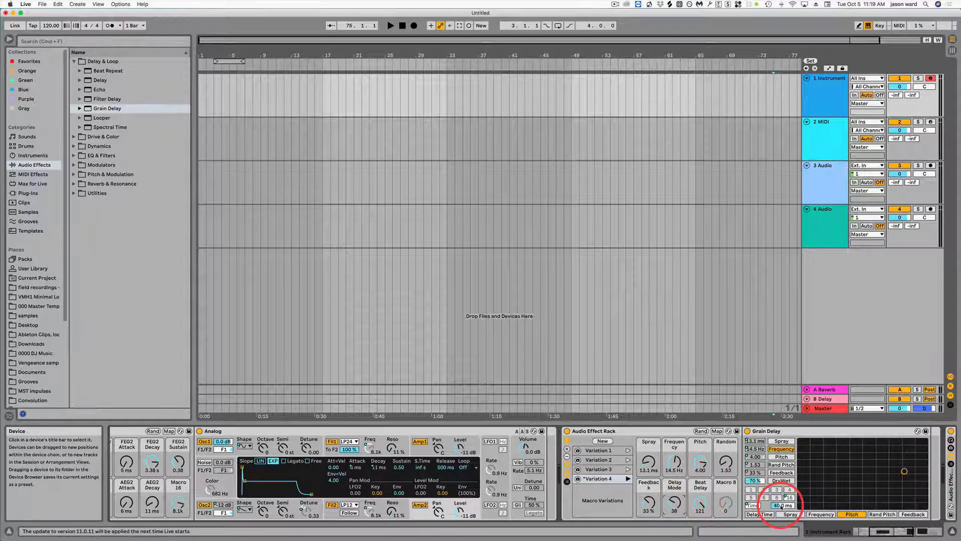
{"action": "right_click", "coordinate": [781, 506]}
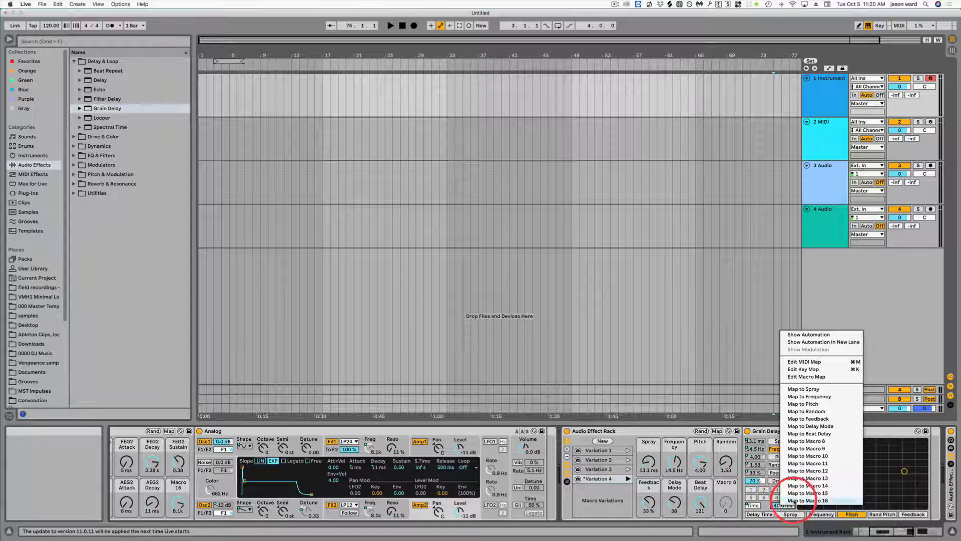
{"action": "left_click", "coordinate": [807, 441]}
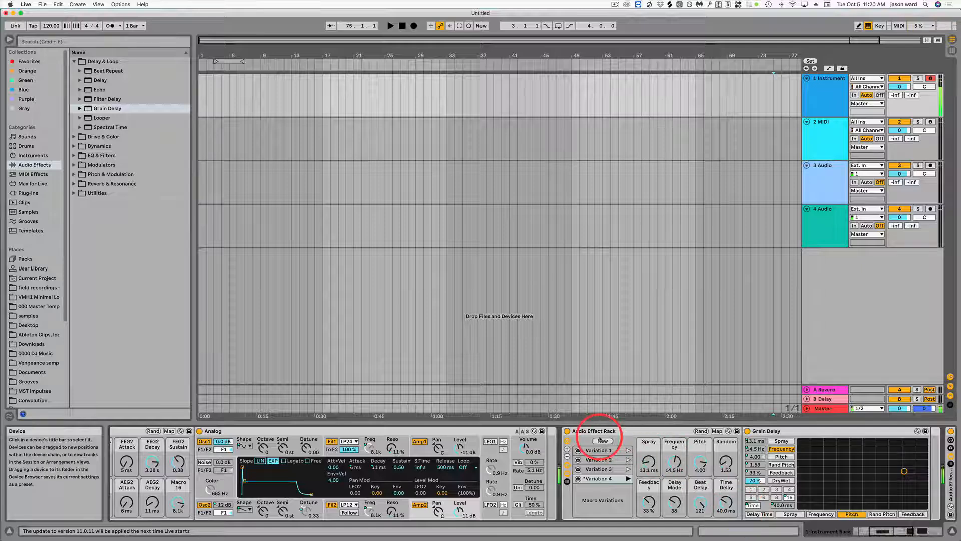
{"action": "left_click", "coordinate": [603, 442]}
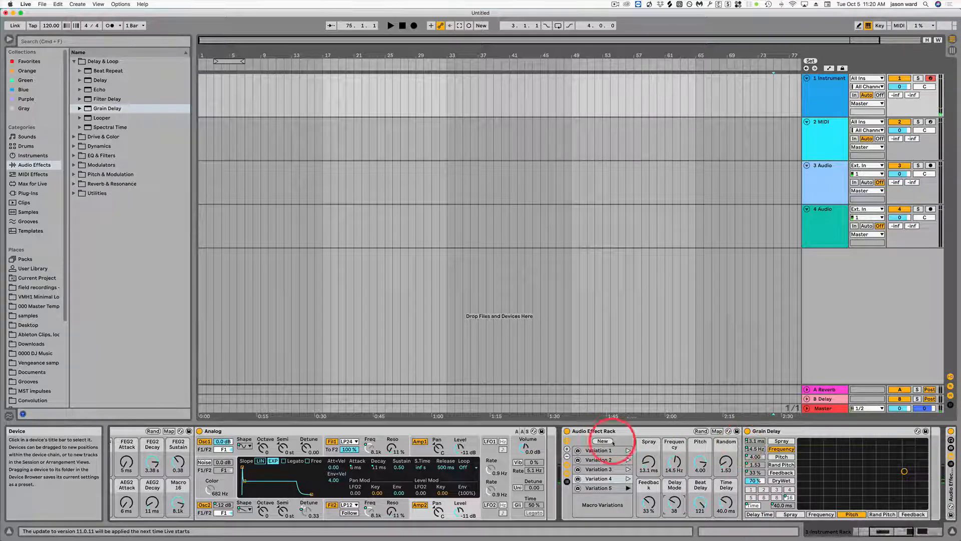
Step: Randomize the Grain Delay rack's macros six times to try out different delay sounds
{"action": "left_click", "coordinate": [701, 431]}
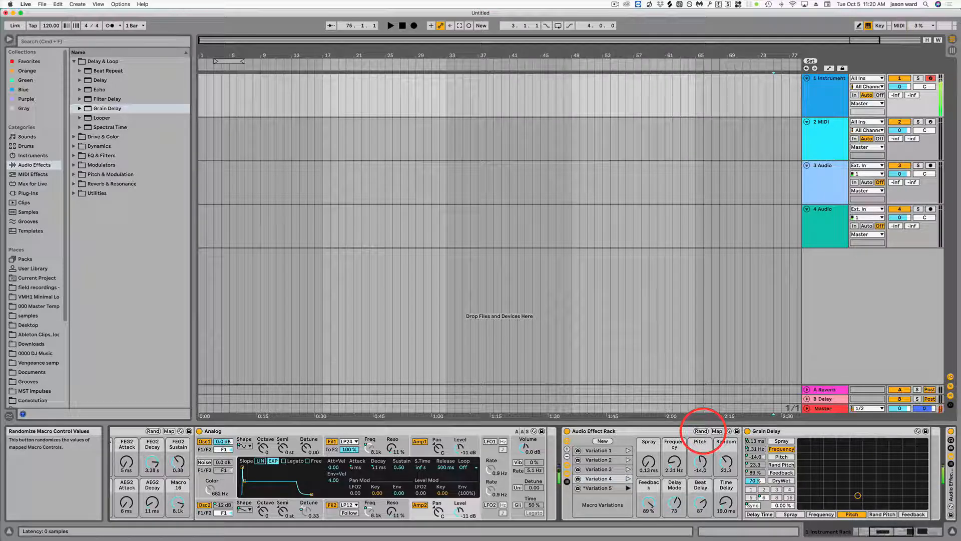
{"action": "left_click", "coordinate": [702, 431]}
{"action": "left_click", "coordinate": [702, 431]}
{"action": "left_click", "coordinate": [702, 432]}
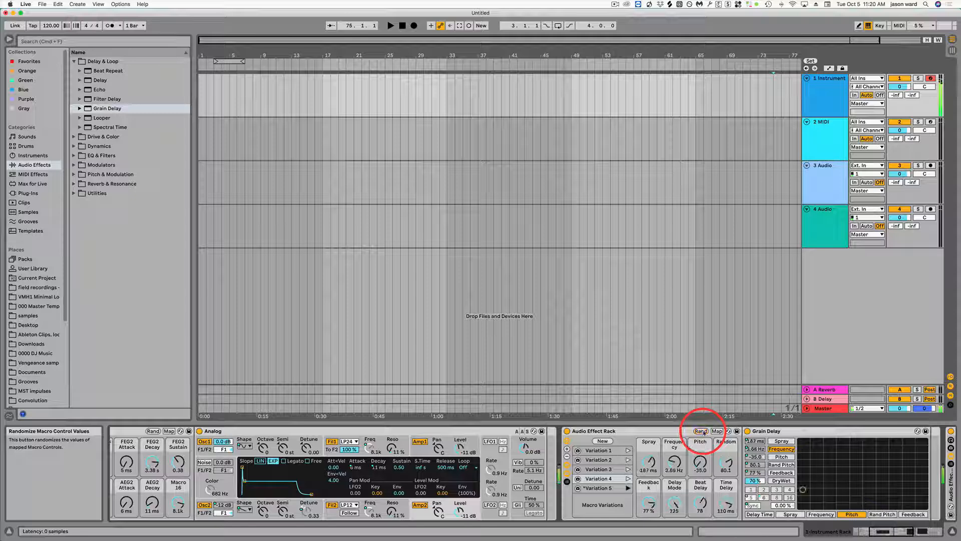
{"action": "left_click", "coordinate": [702, 431]}
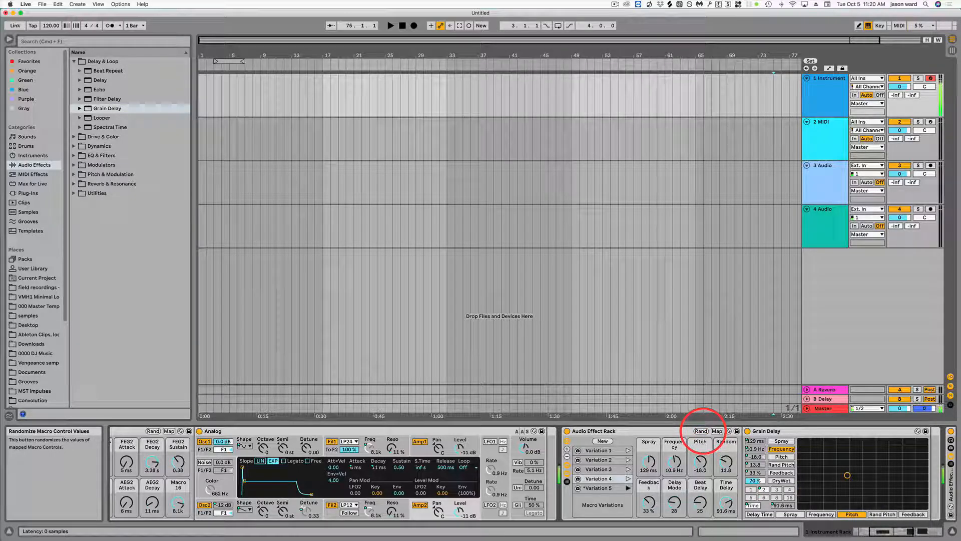
{"action": "left_click", "coordinate": [701, 430]}
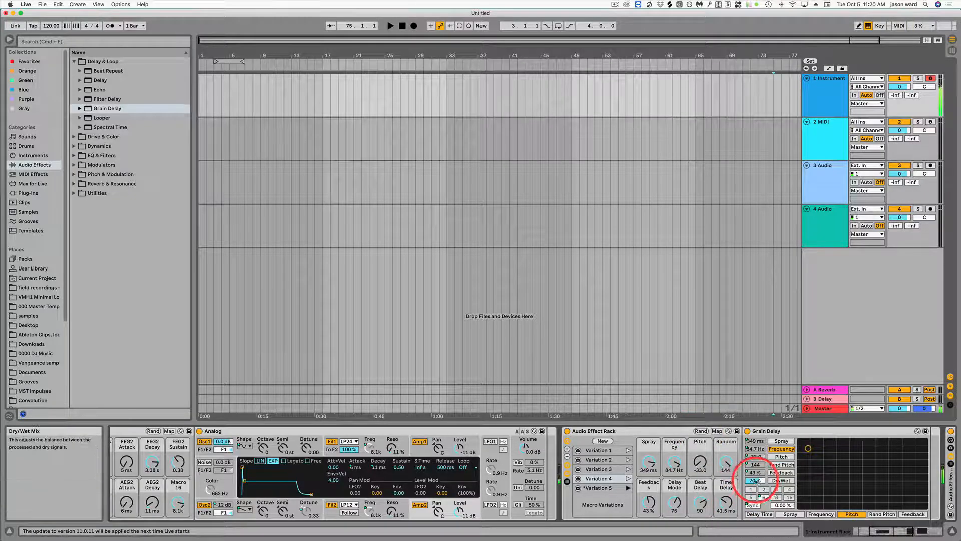
Step: Set Grain Delay's Dry/Wet to 100 % and the Delay Mode macro to 22, and store the sound as a sixth variation
{"action": "left_click_drag", "start_coordinate": [754, 481], "coordinate": [756, 482]}
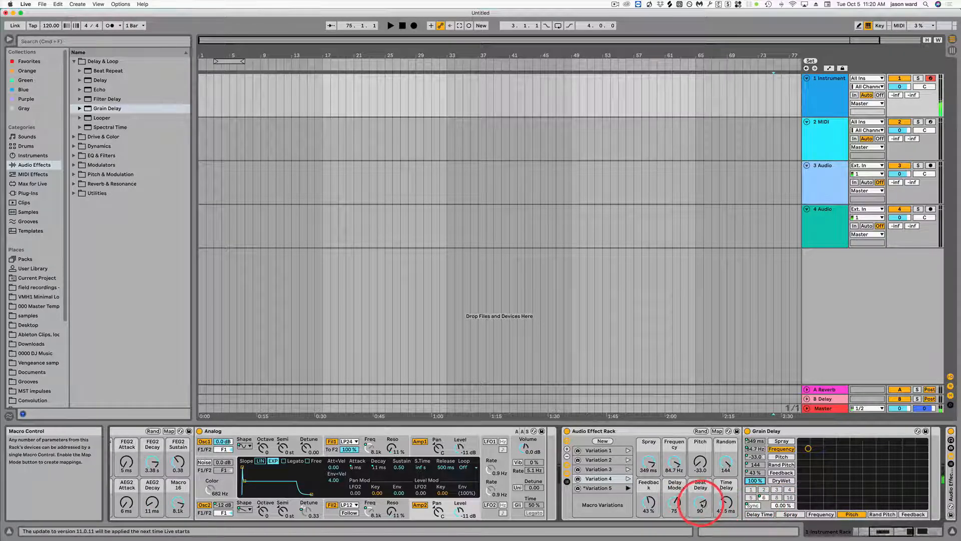
{"action": "left_click_drag", "start_coordinate": [671, 500], "coordinate": [674, 498]}
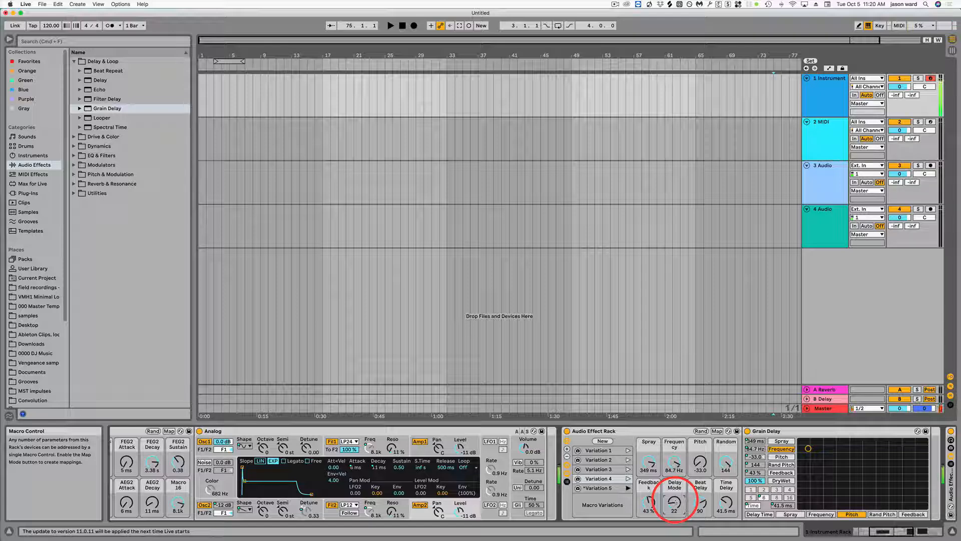
{"action": "left_click", "coordinate": [603, 440]}
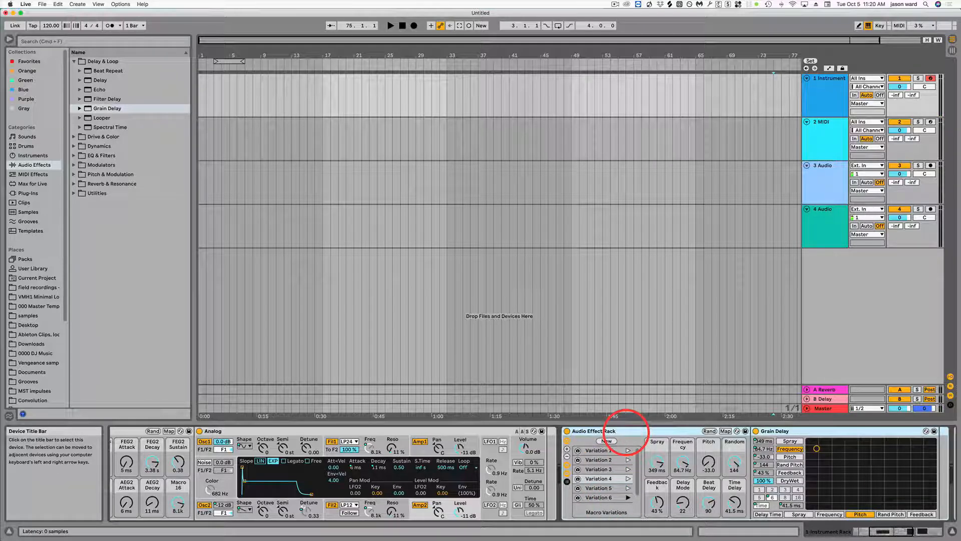
Step: Rename the Audio Effect Rack as 000 Grain Delay Presets and save it as a preset in the User Library
{"action": "key", "text": "super+r"}
{"action": "type", "text": "Grain Del"}
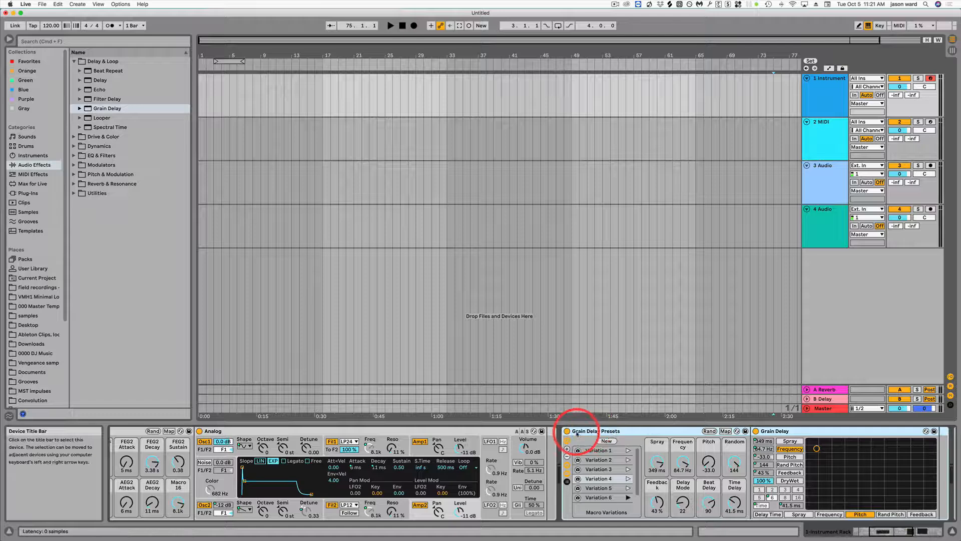
{"action": "key", "text": "super+r"}
{"action": "key", "text": "Return"}
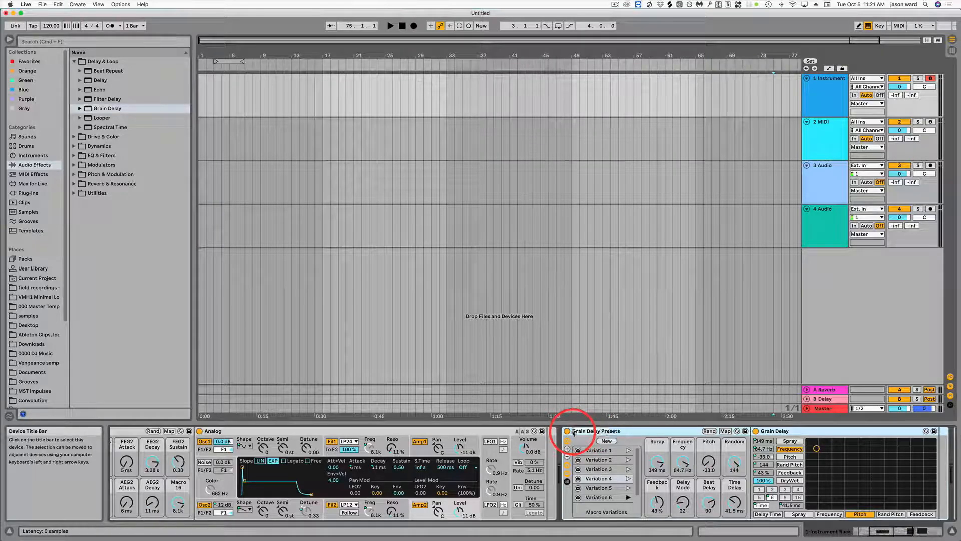
{"action": "type", "text": "000"}
{"action": "key", "text": "Return"}
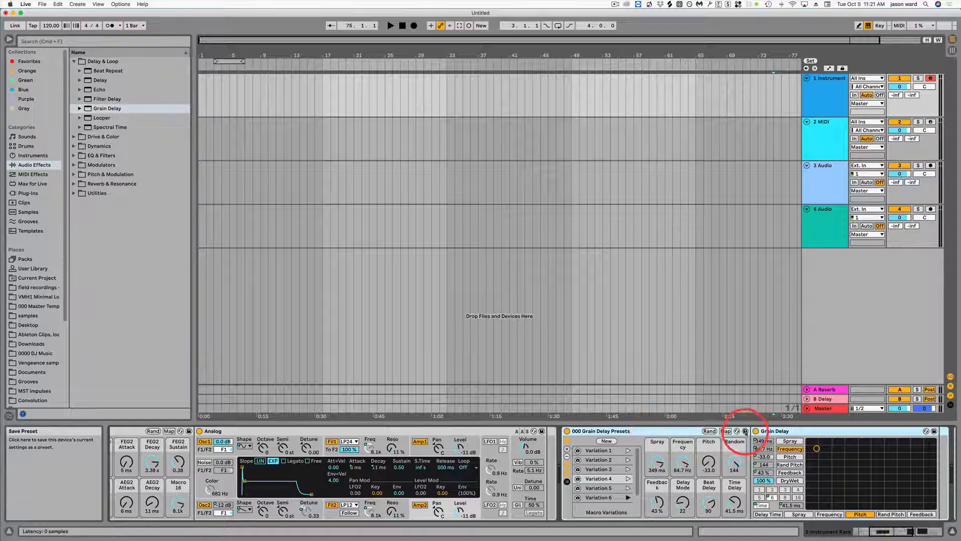
{"action": "left_click", "coordinate": [746, 431]}
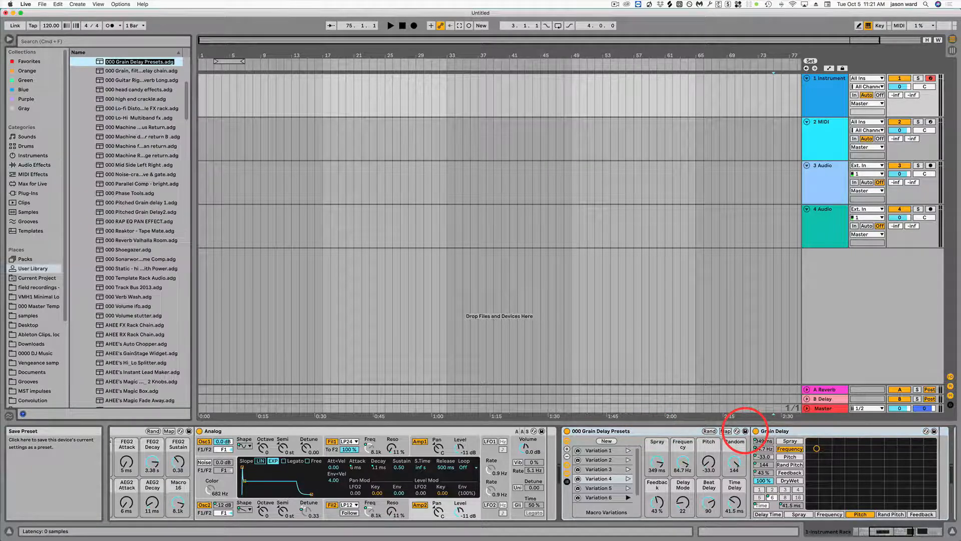
{"action": "key", "text": "Return"}
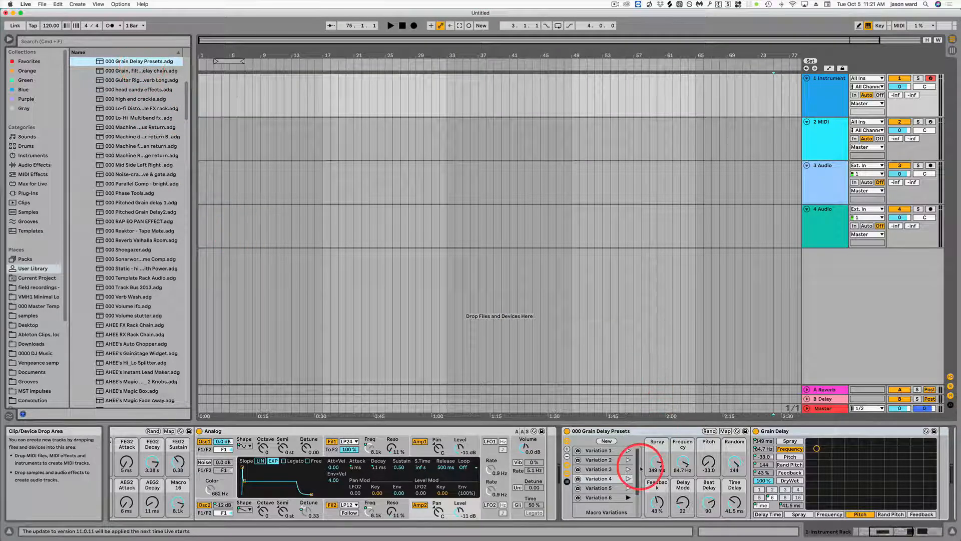
Step: Delete the Analog Instrument Rack and the 000 Grain Delay Presets rack from the first track
{"action": "scroll", "coordinate": [523, 462], "scroll_direction": "left", "scroll_amount": 5}
{"action": "scroll", "coordinate": [523, 462], "scroll_direction": "left", "scroll_amount": 2}
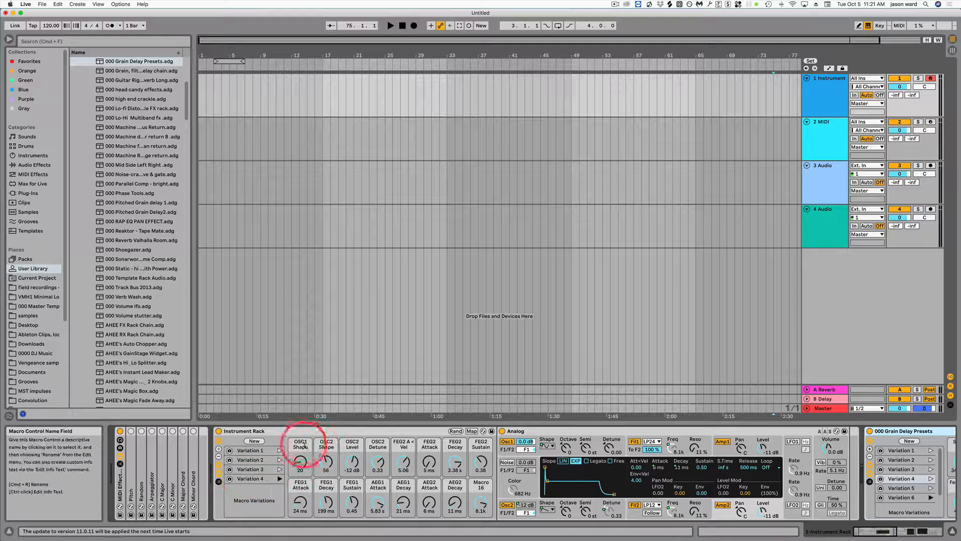
{"action": "left_click", "coordinate": [372, 433]}
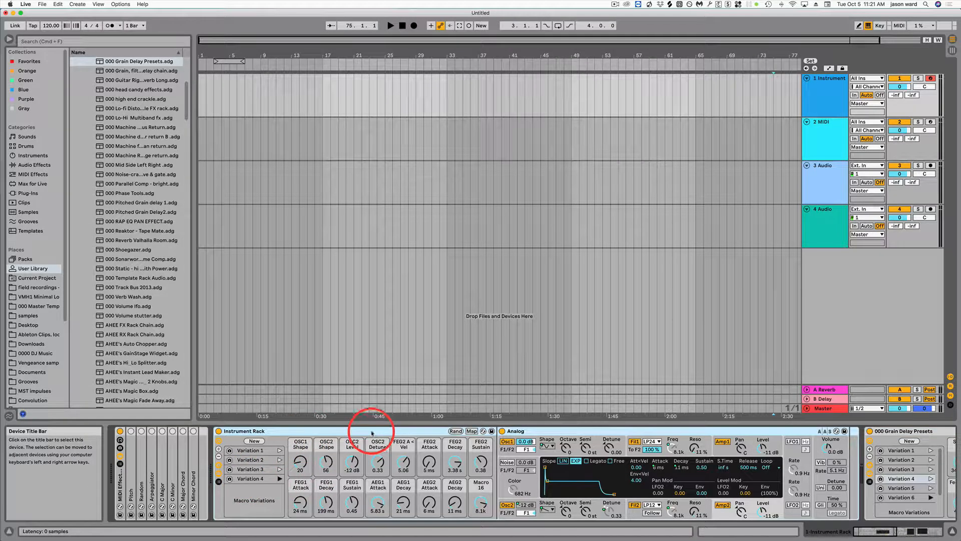
{"action": "key", "text": "Delete"}
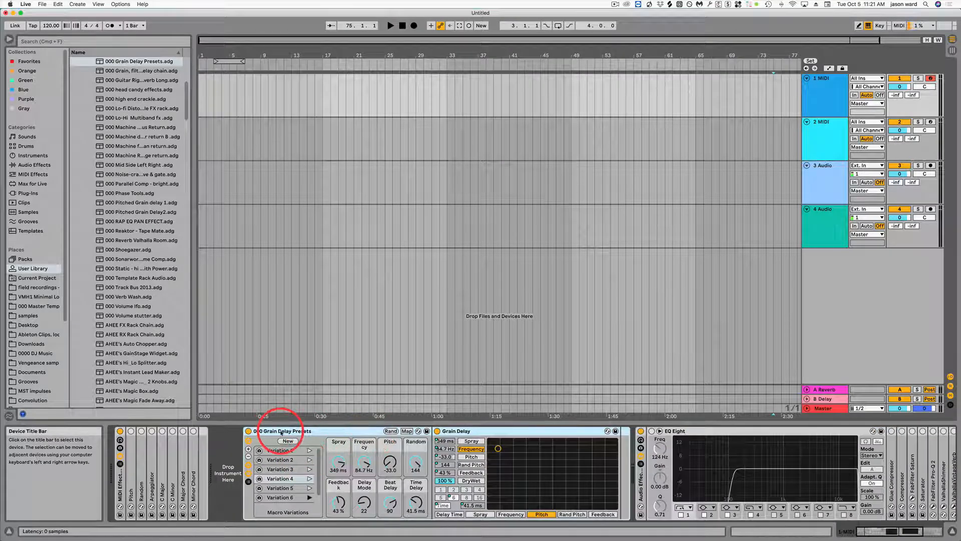
{"action": "key", "text": "Delete"}
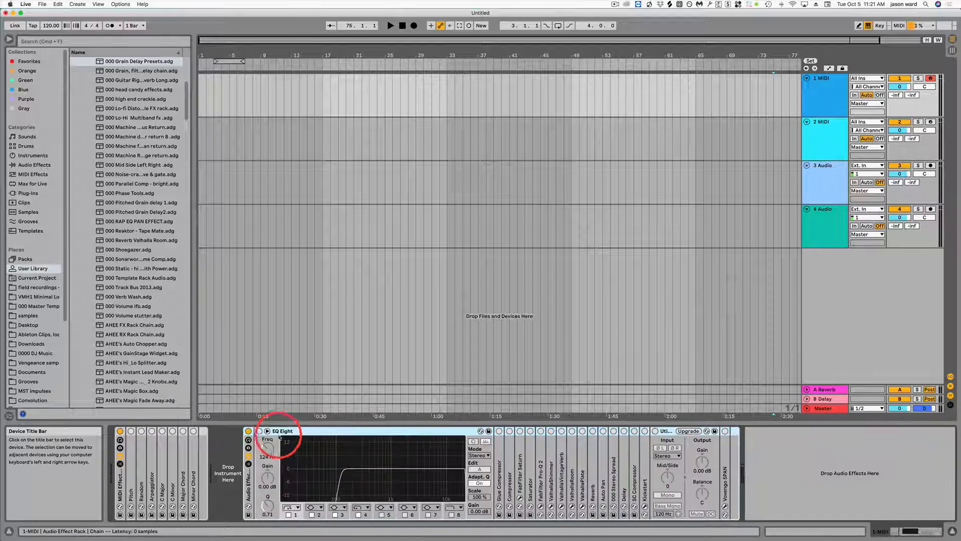
Step: Load a default Analog instrument on the first track, group it into an Instrument Rack and show the rack's macro controls
{"action": "left_click", "coordinate": [33, 155]}
{"action": "left_click_drag", "start_coordinate": [95, 61], "coordinate": [235, 479]}
{"action": "left_click_drag", "start_coordinate": [235, 481], "coordinate": [236, 478]}
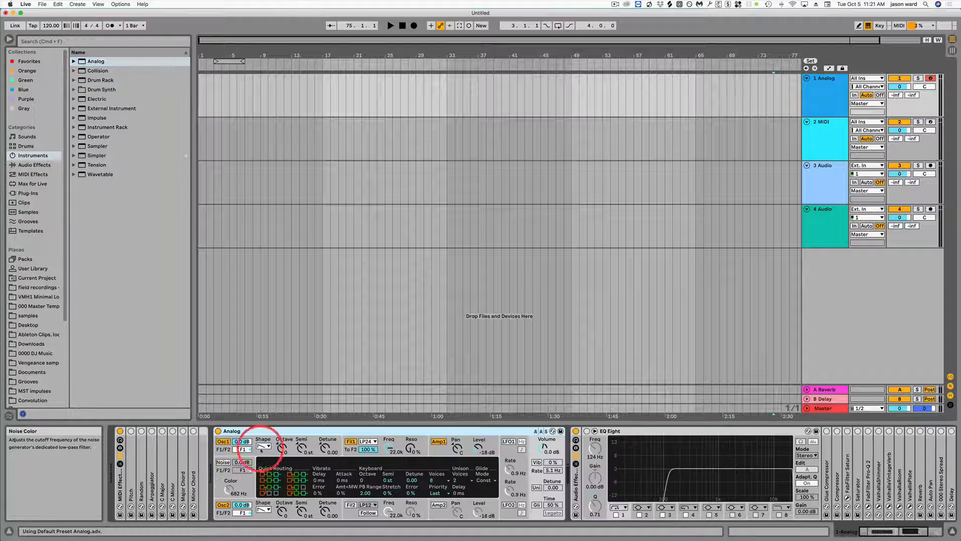
{"action": "key", "text": "super+g"}
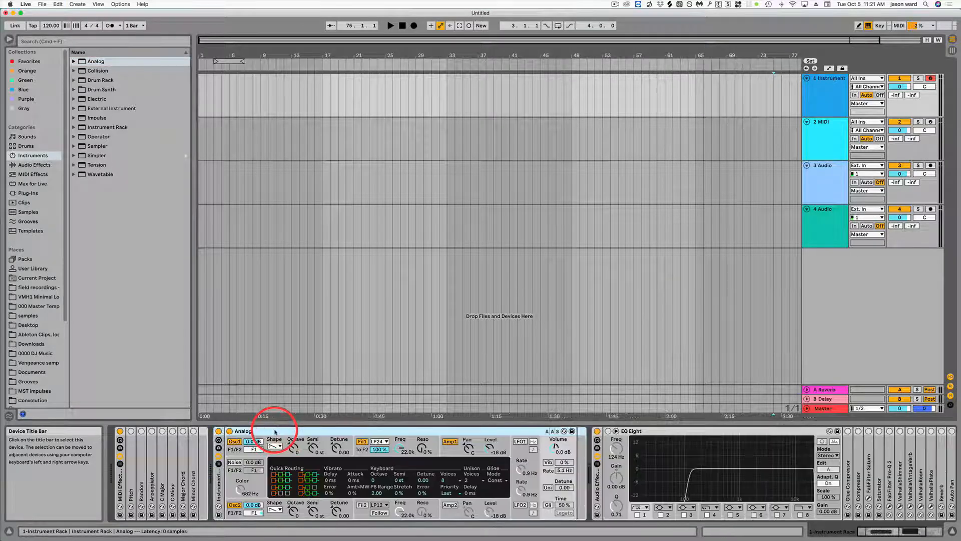
{"action": "left_click", "coordinate": [219, 440]}
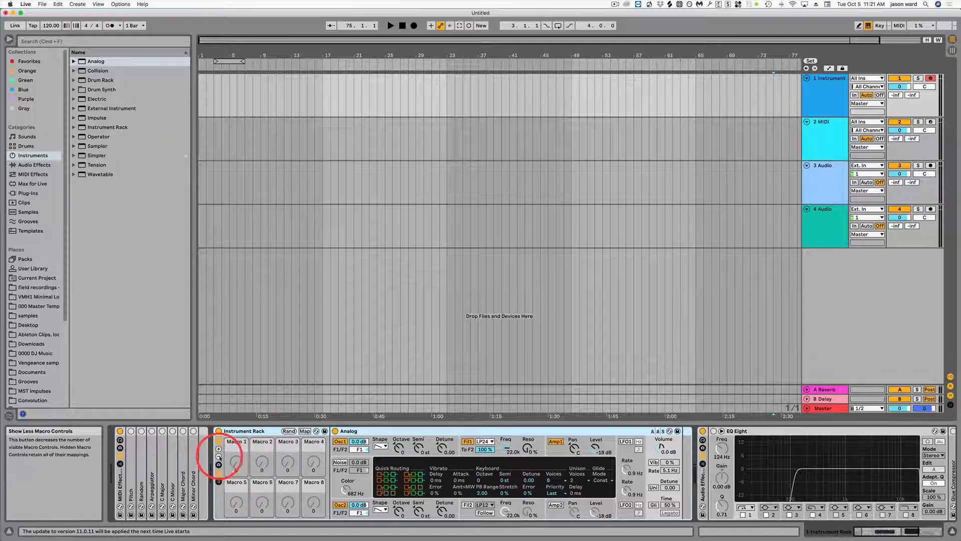
Step: Reduce the Instrument Rack's visible macro controls to a single one and set Macro 1 to 25
{"action": "left_click", "coordinate": [218, 457]}
{"action": "left_click", "coordinate": [219, 457]}
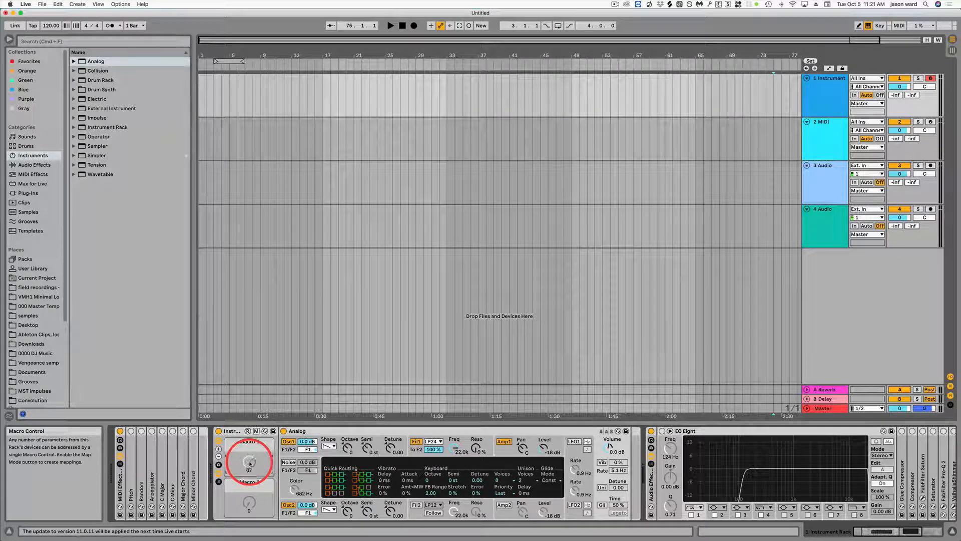
{"action": "mouse_move", "coordinate": [250, 463]}
{"action": "left_mouse_down"}
{"action": "mouse_move", "coordinate": [346, 446]}
{"action": "mouse_move", "coordinate": [493, 447]}
{"action": "mouse_move", "coordinate": [311, 476]}
{"action": "mouse_move", "coordinate": [259, 471]}
{"action": "left_mouse_up"}
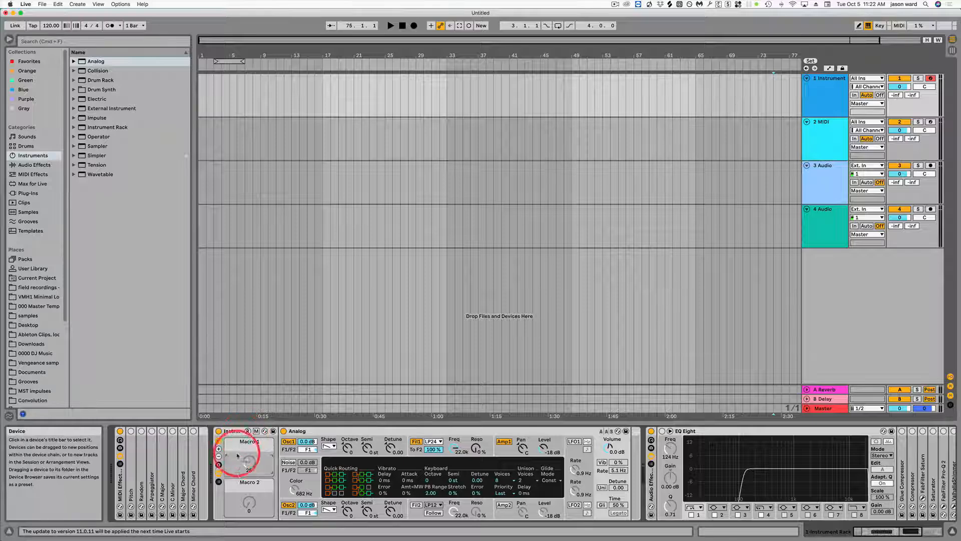
{"action": "left_click", "coordinate": [218, 456]}
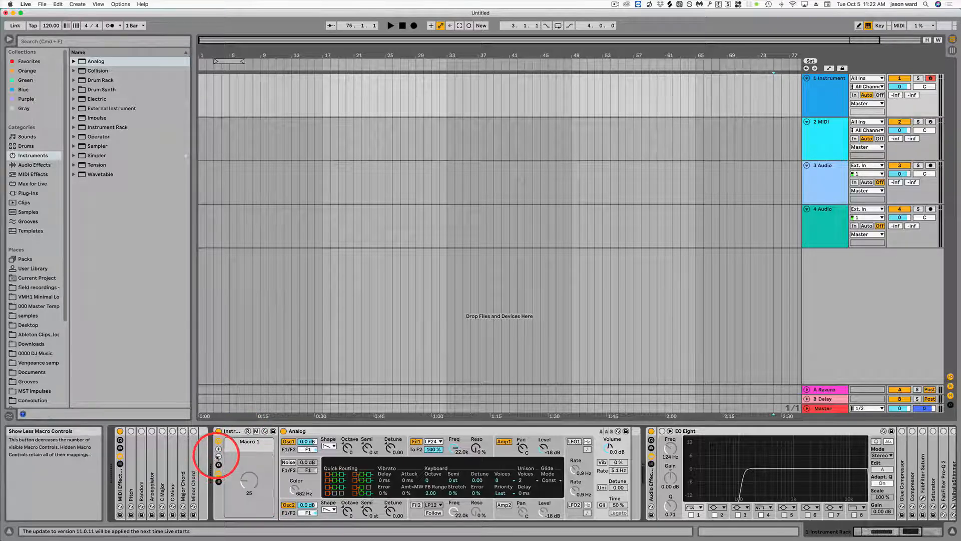
Step: Increase the number of visible macro controls in the Instrument Rack to six
{"action": "left_click", "coordinate": [219, 449]}
{"action": "left_click", "coordinate": [219, 448]}
{"action": "left_click", "coordinate": [218, 449]}
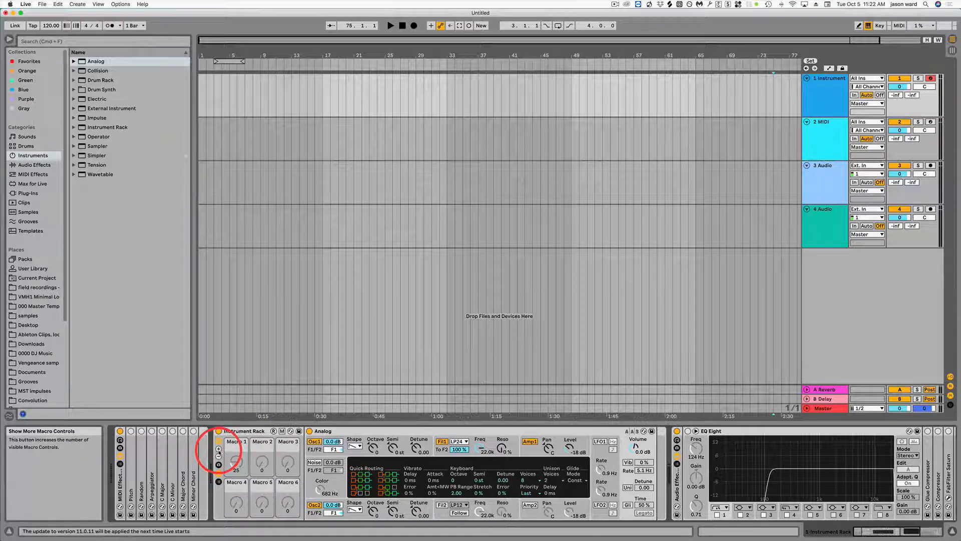
Step: Show the Instrument Rack's chain list and macro variations, with the Analog device hidden
{"action": "left_click", "coordinate": [219, 465]}
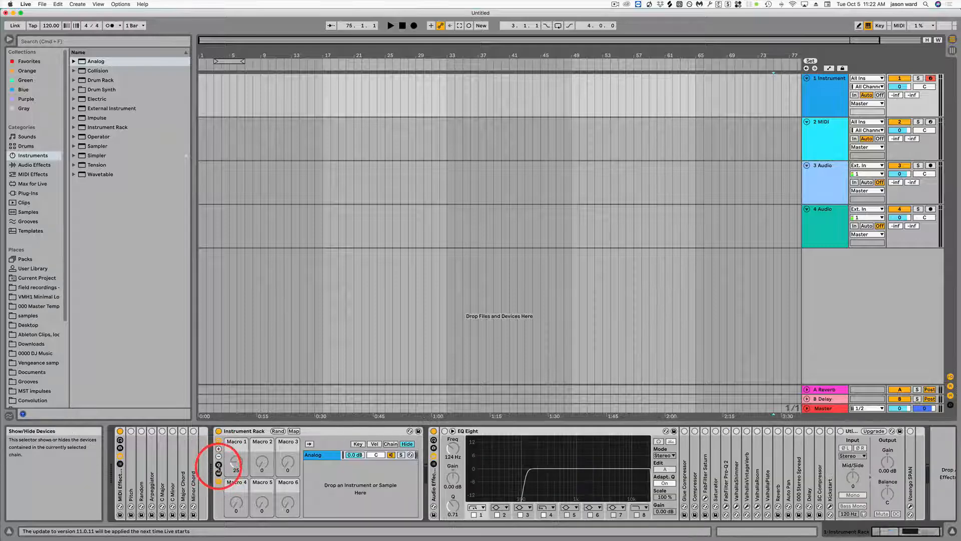
{"action": "left_click", "coordinate": [218, 465]}
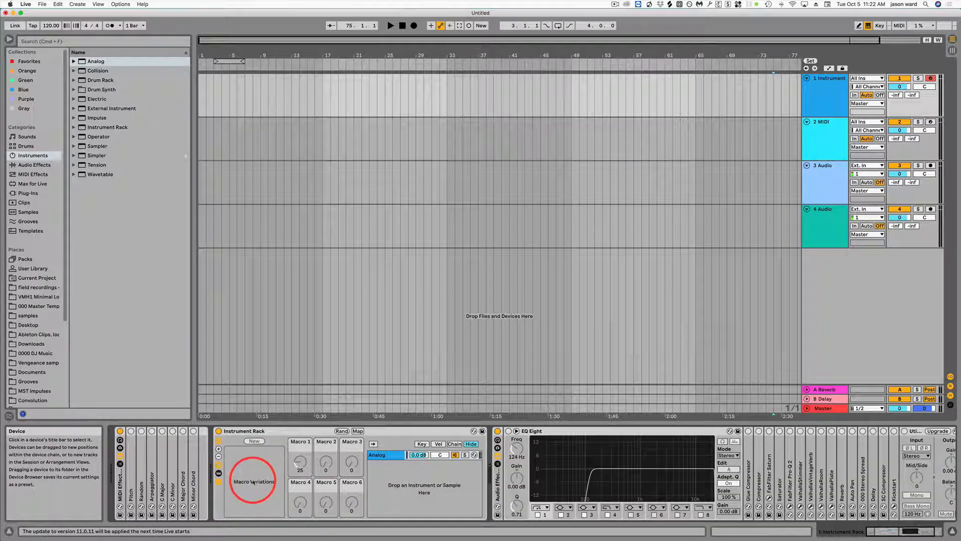